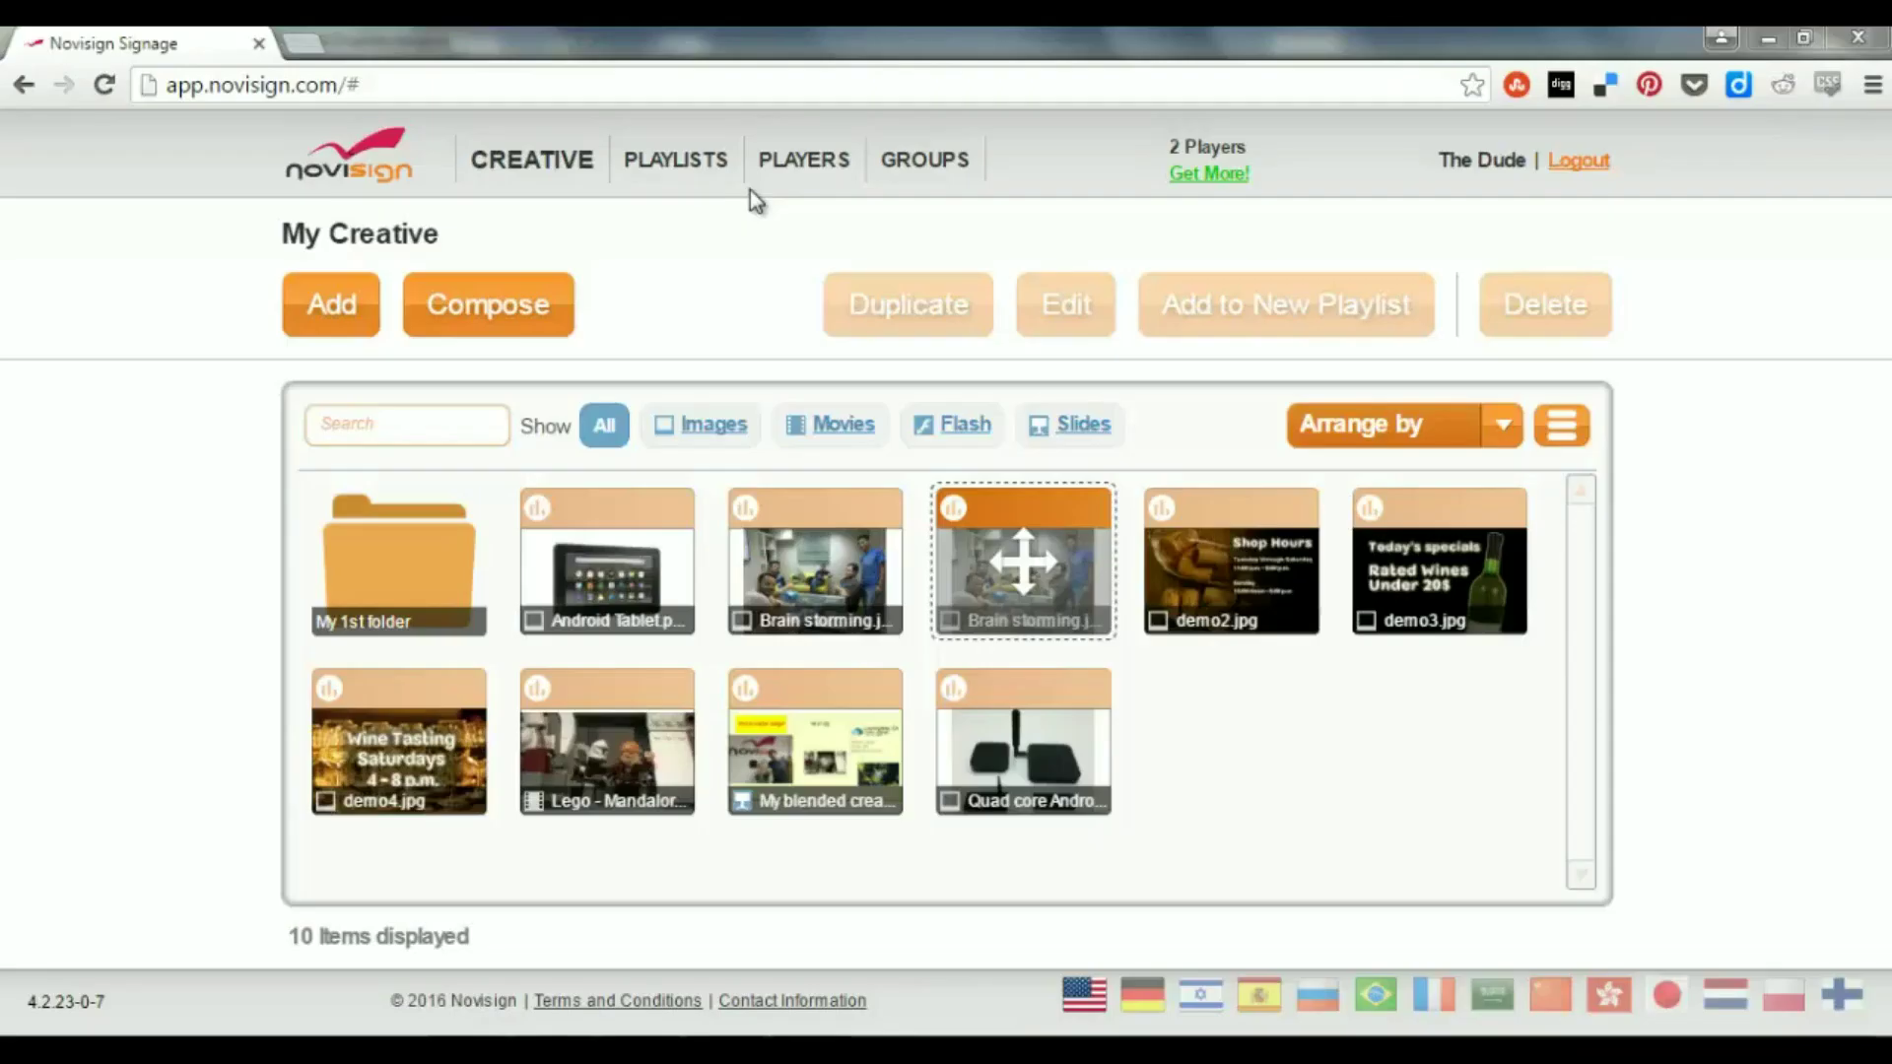
Step: Go to the PLAYERS page, which lists only My First Screen
click(803, 163)
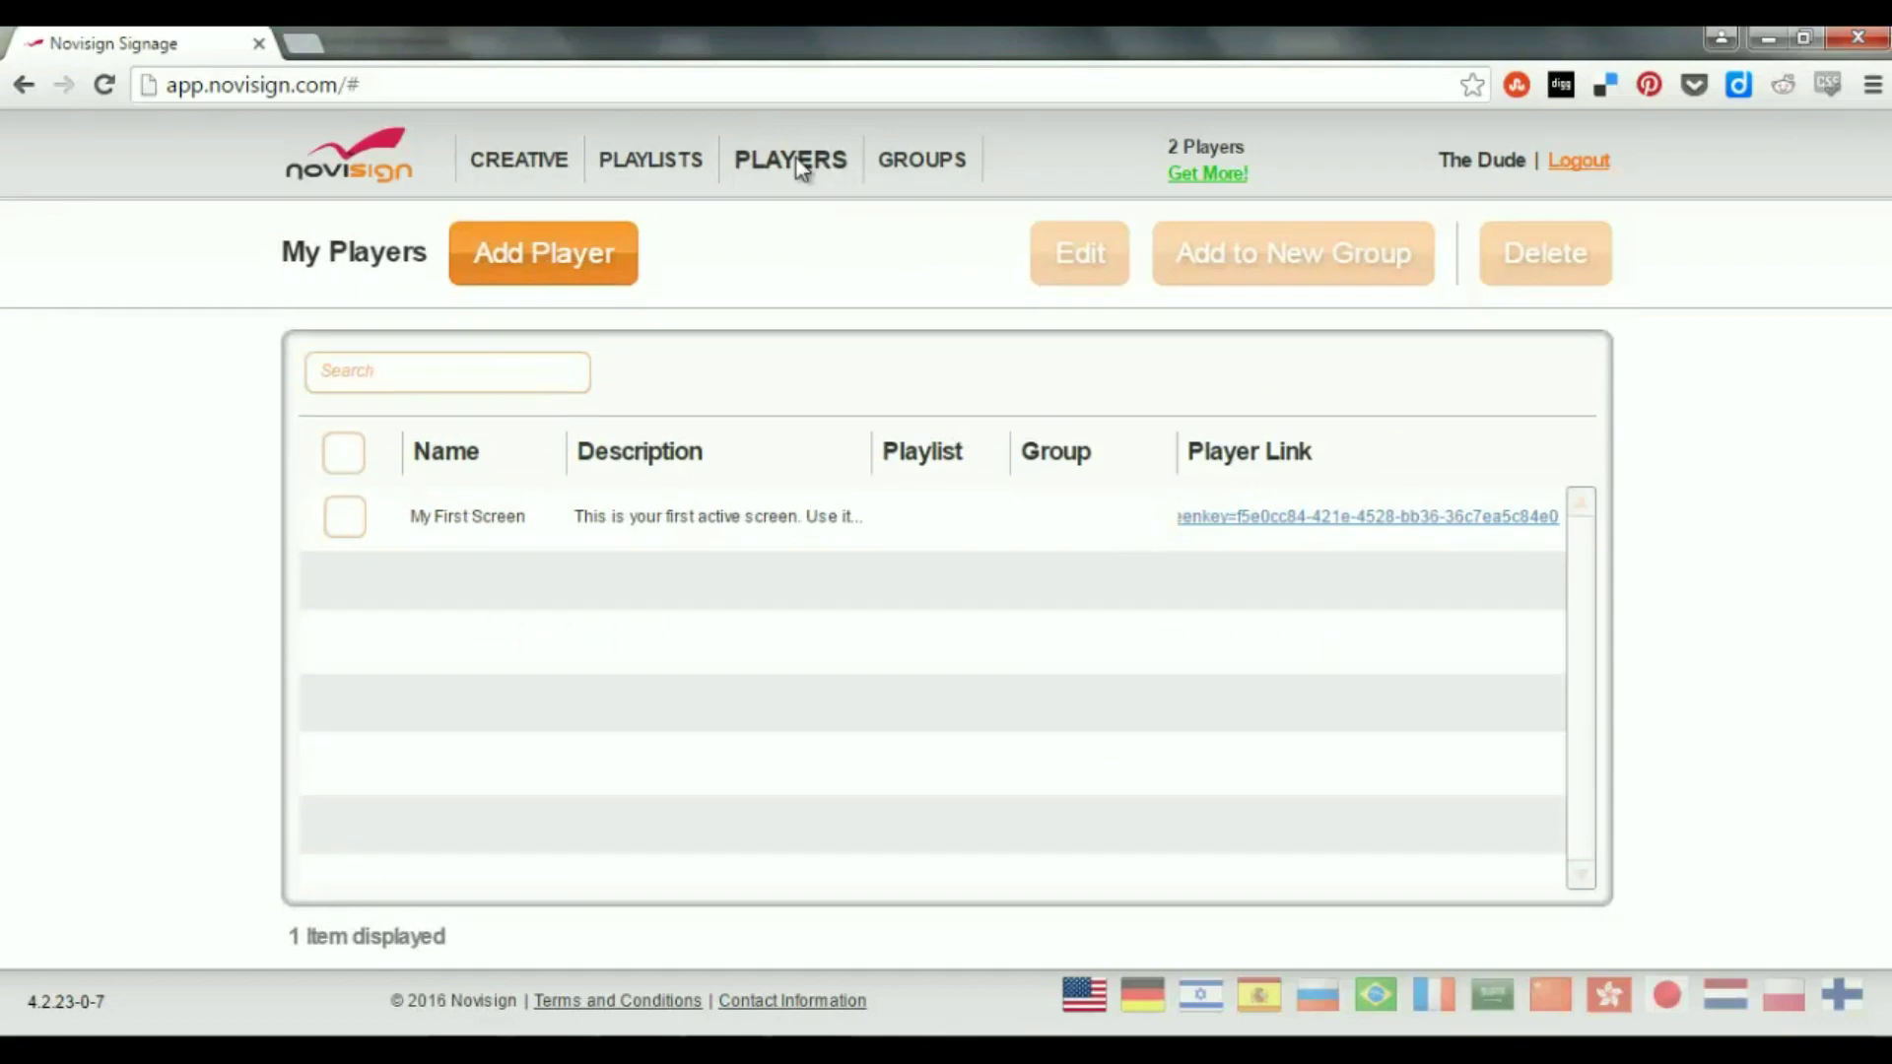
Step: Add a player named 'cafeteria front' with My cool playlist assigned
click(572, 262)
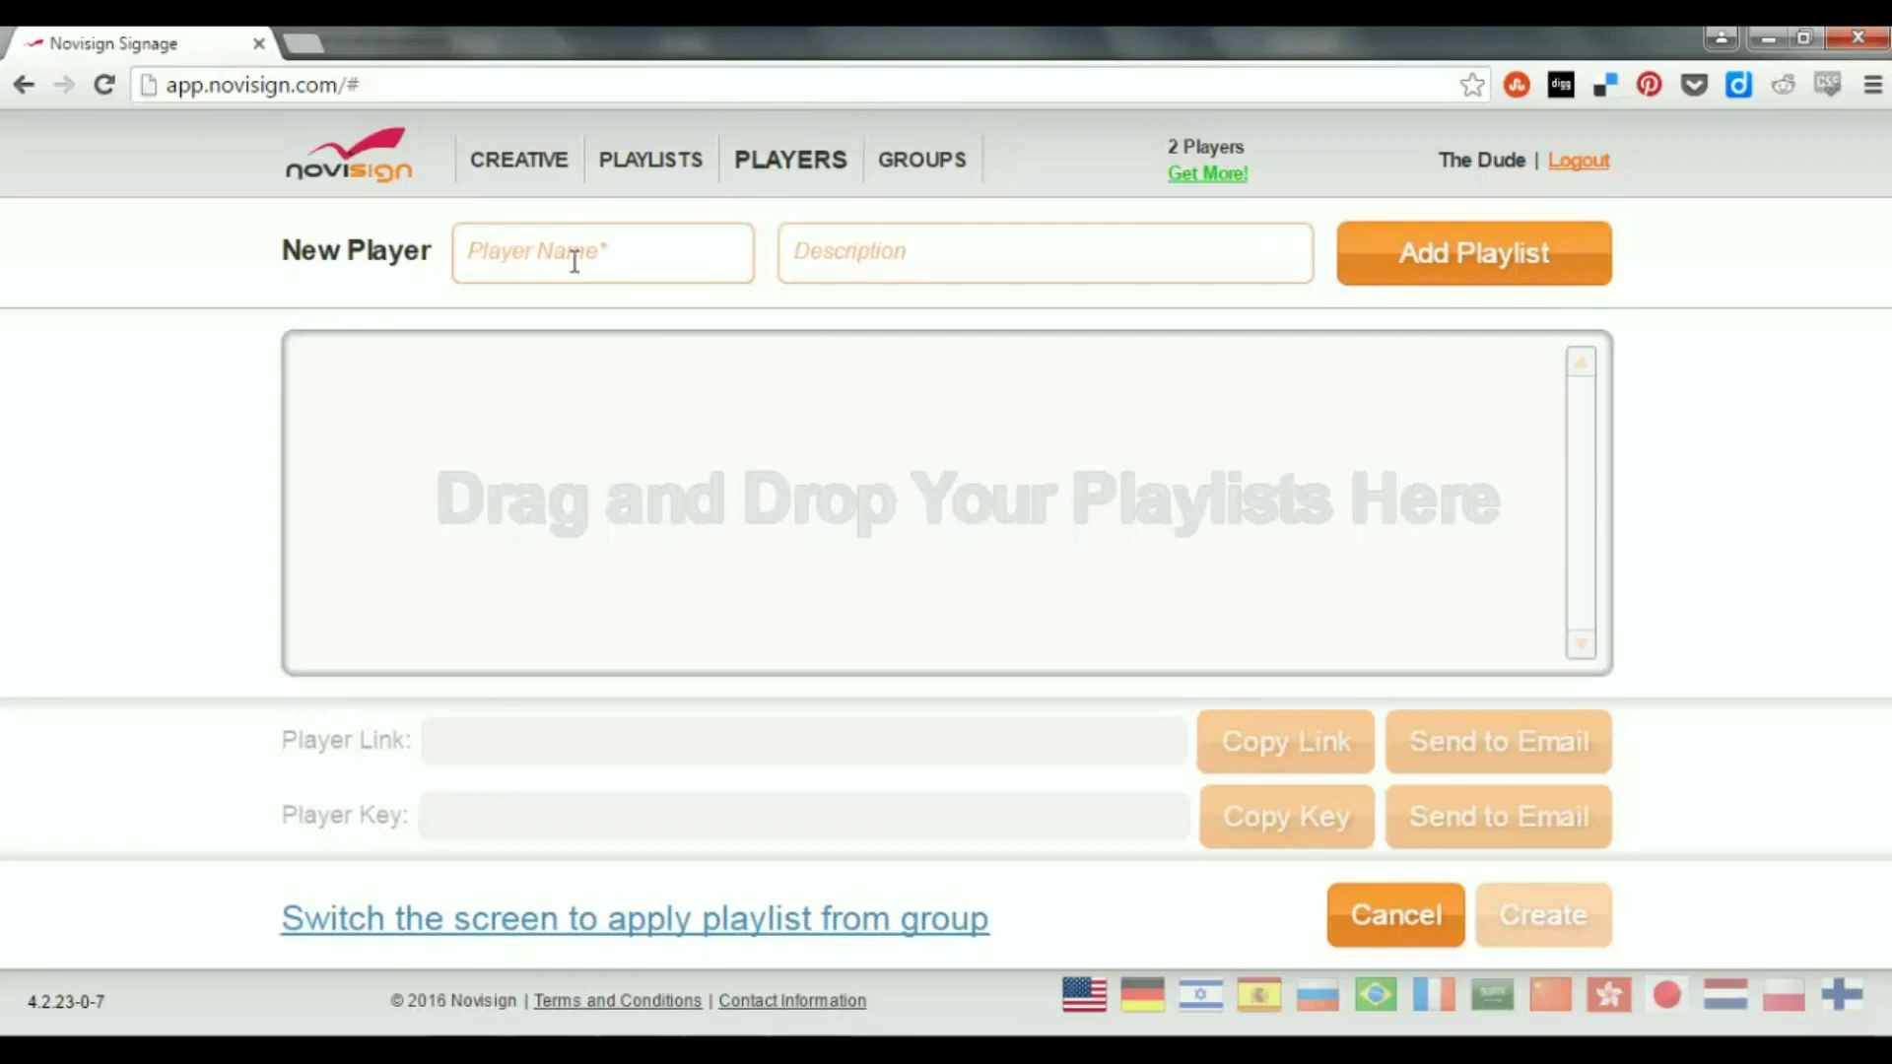
click(627, 266)
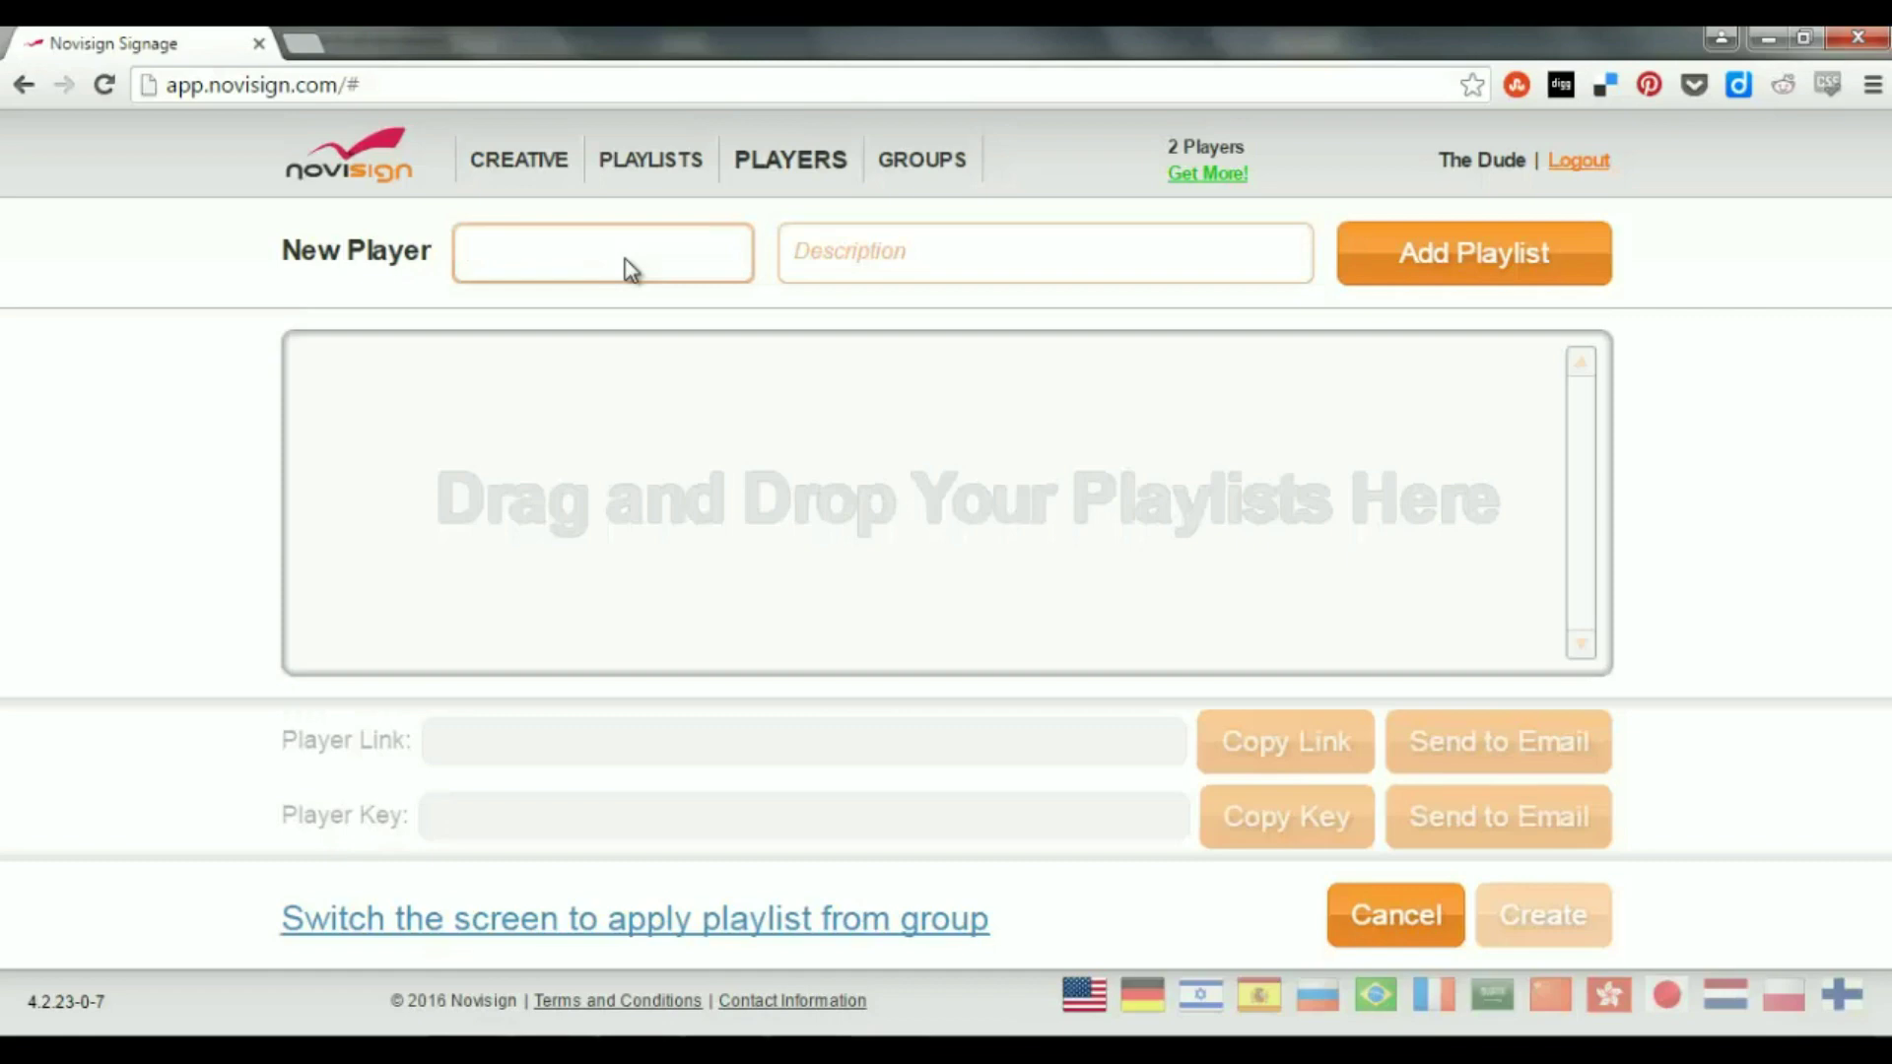
text(cafeteria front)
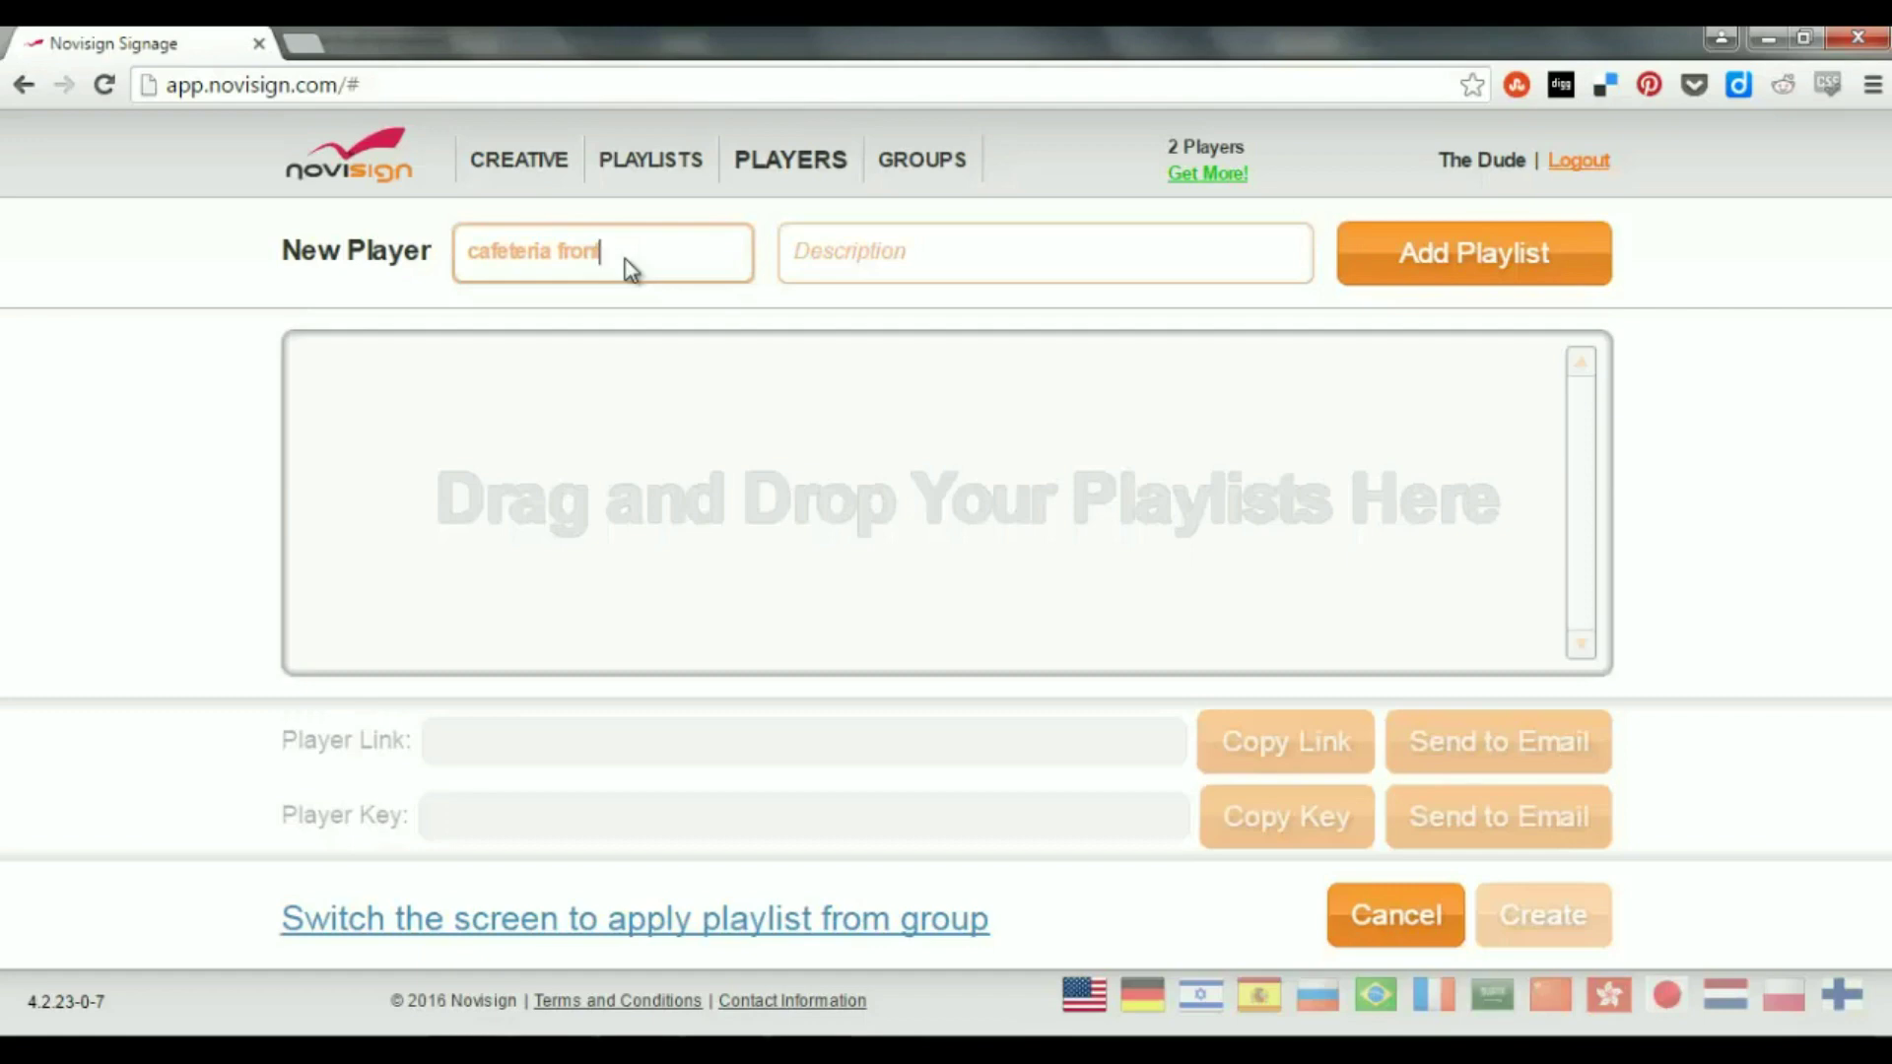
click(1450, 257)
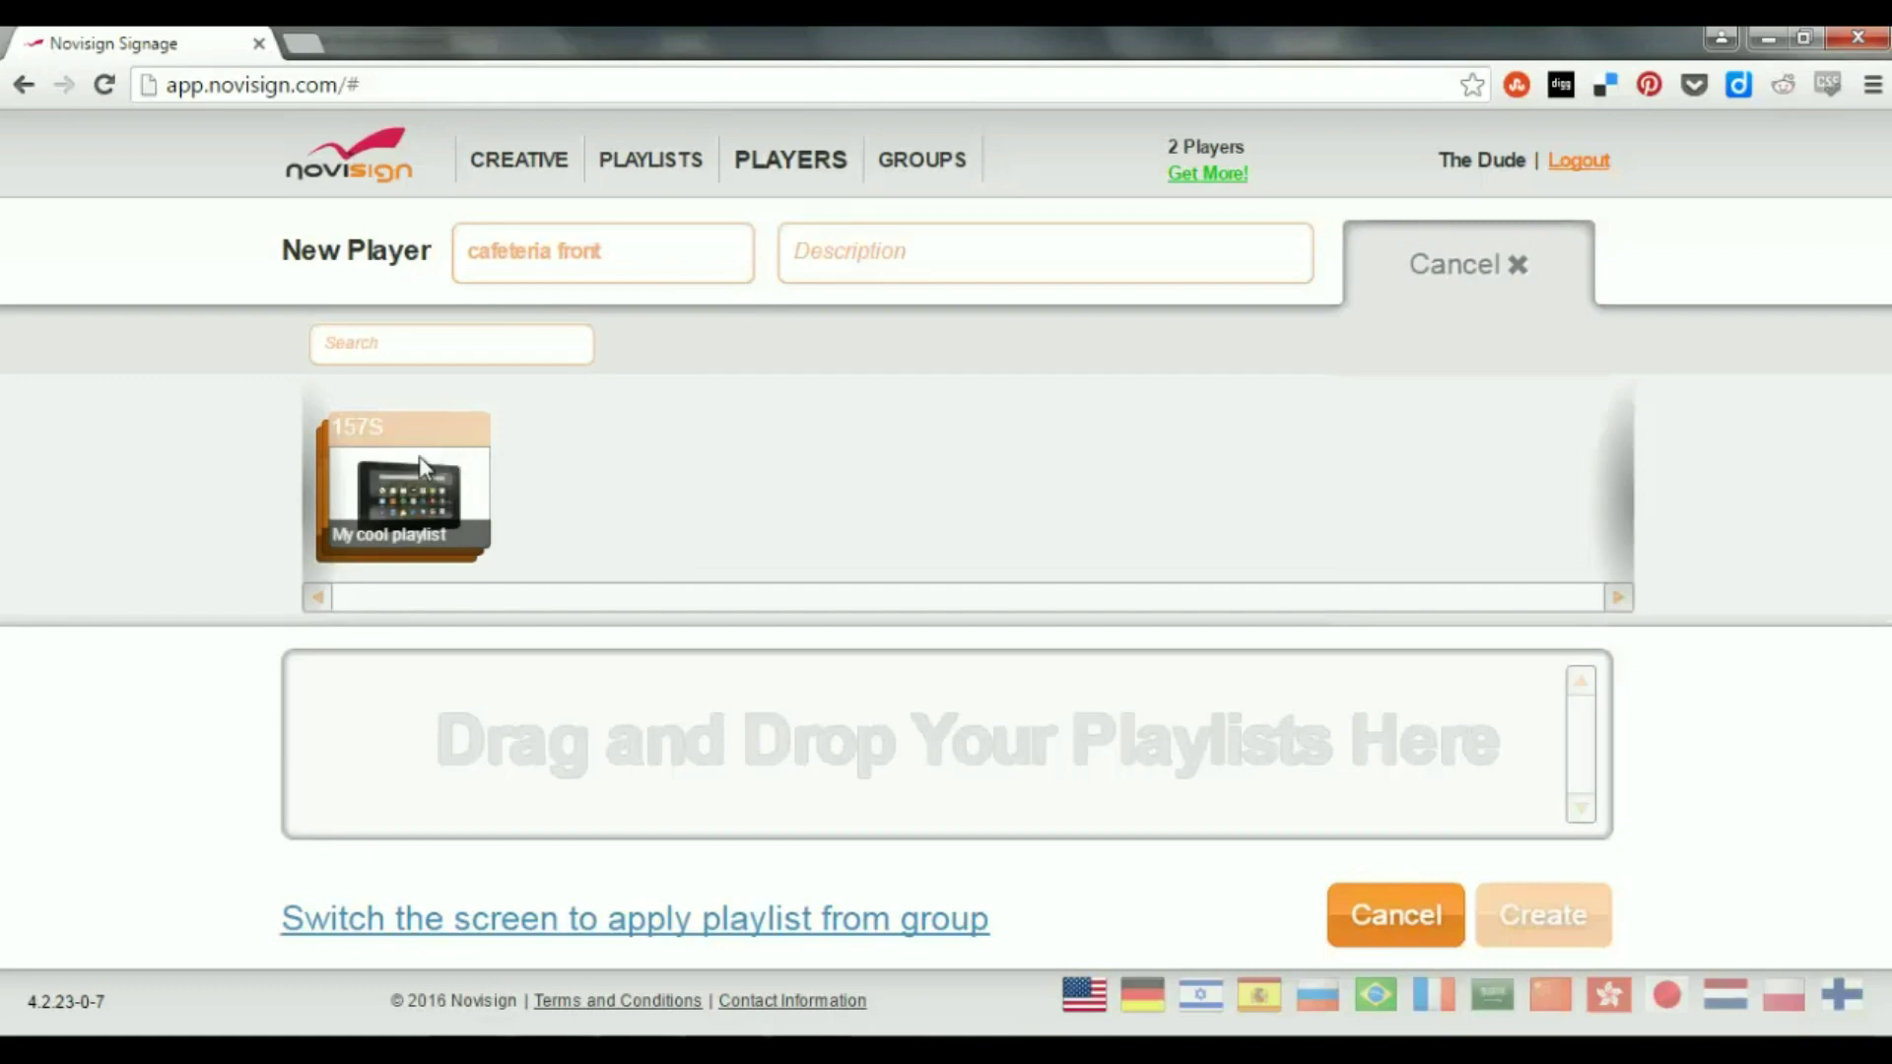
drag(417, 457, 792, 723)
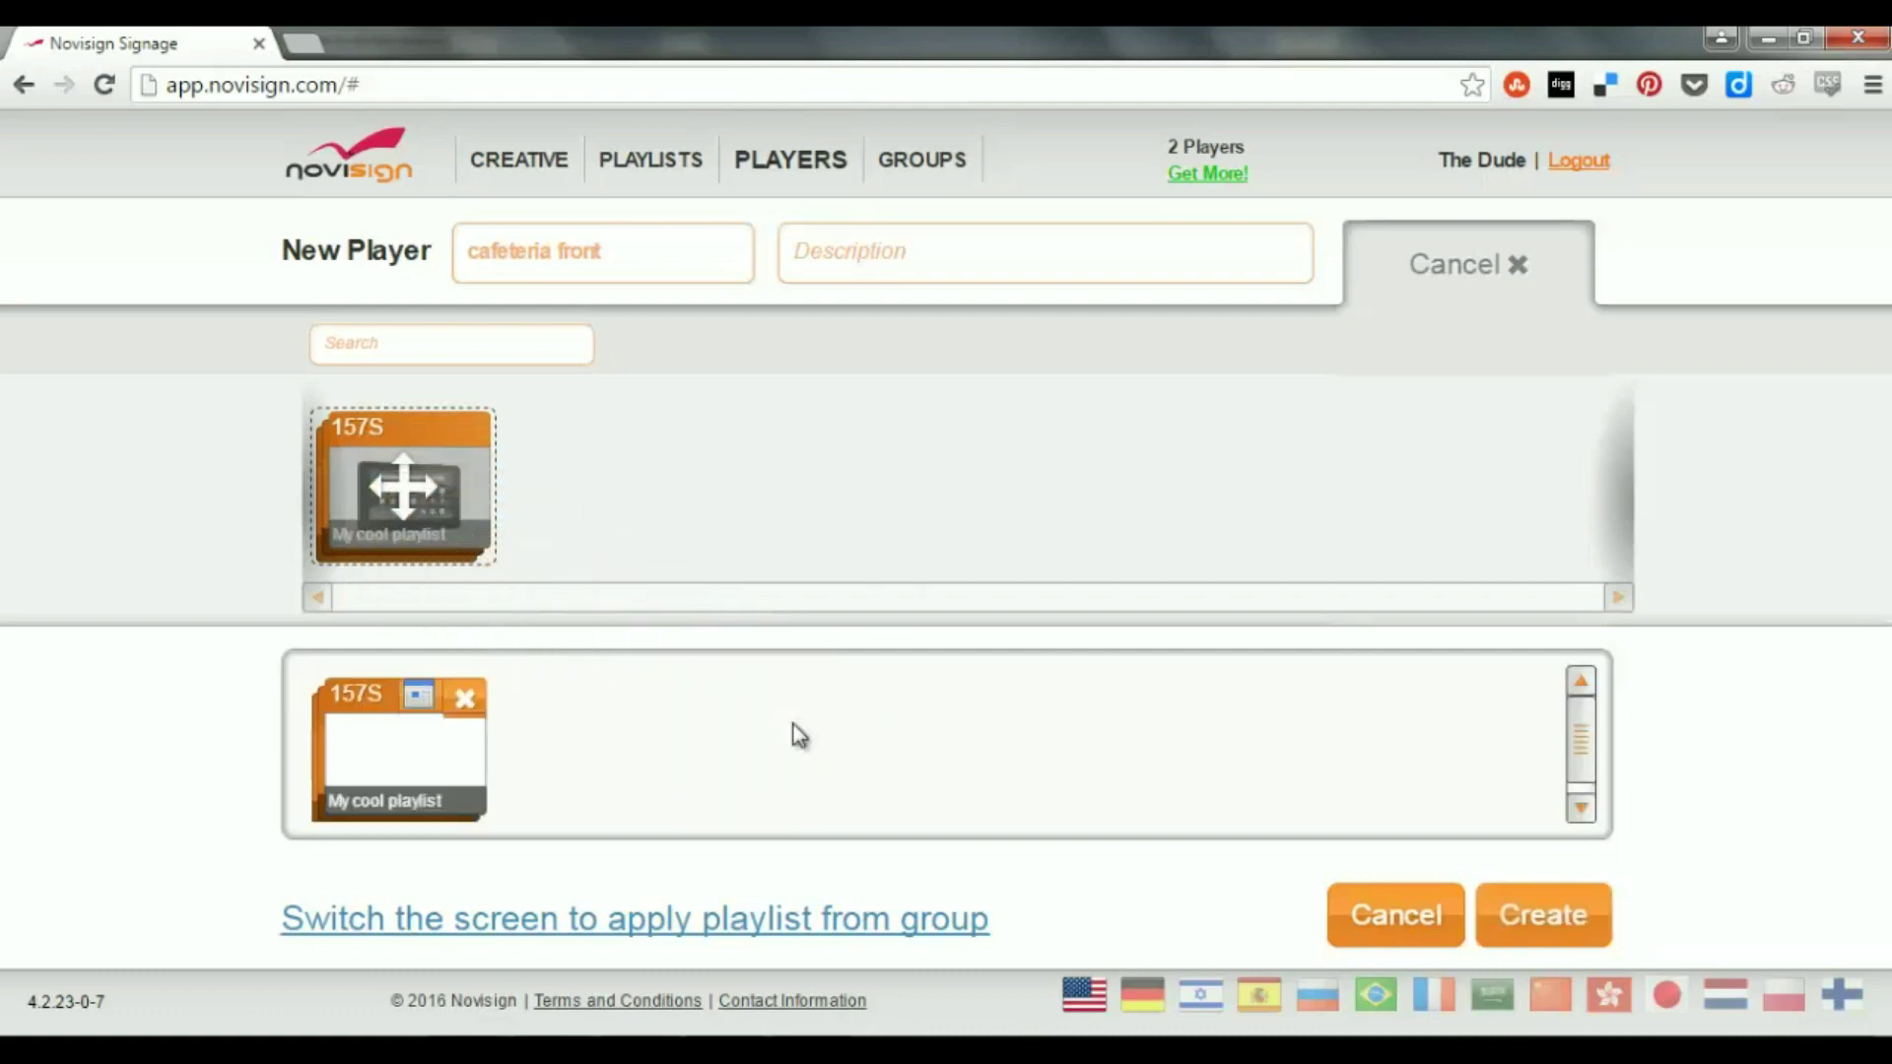
click(1516, 264)
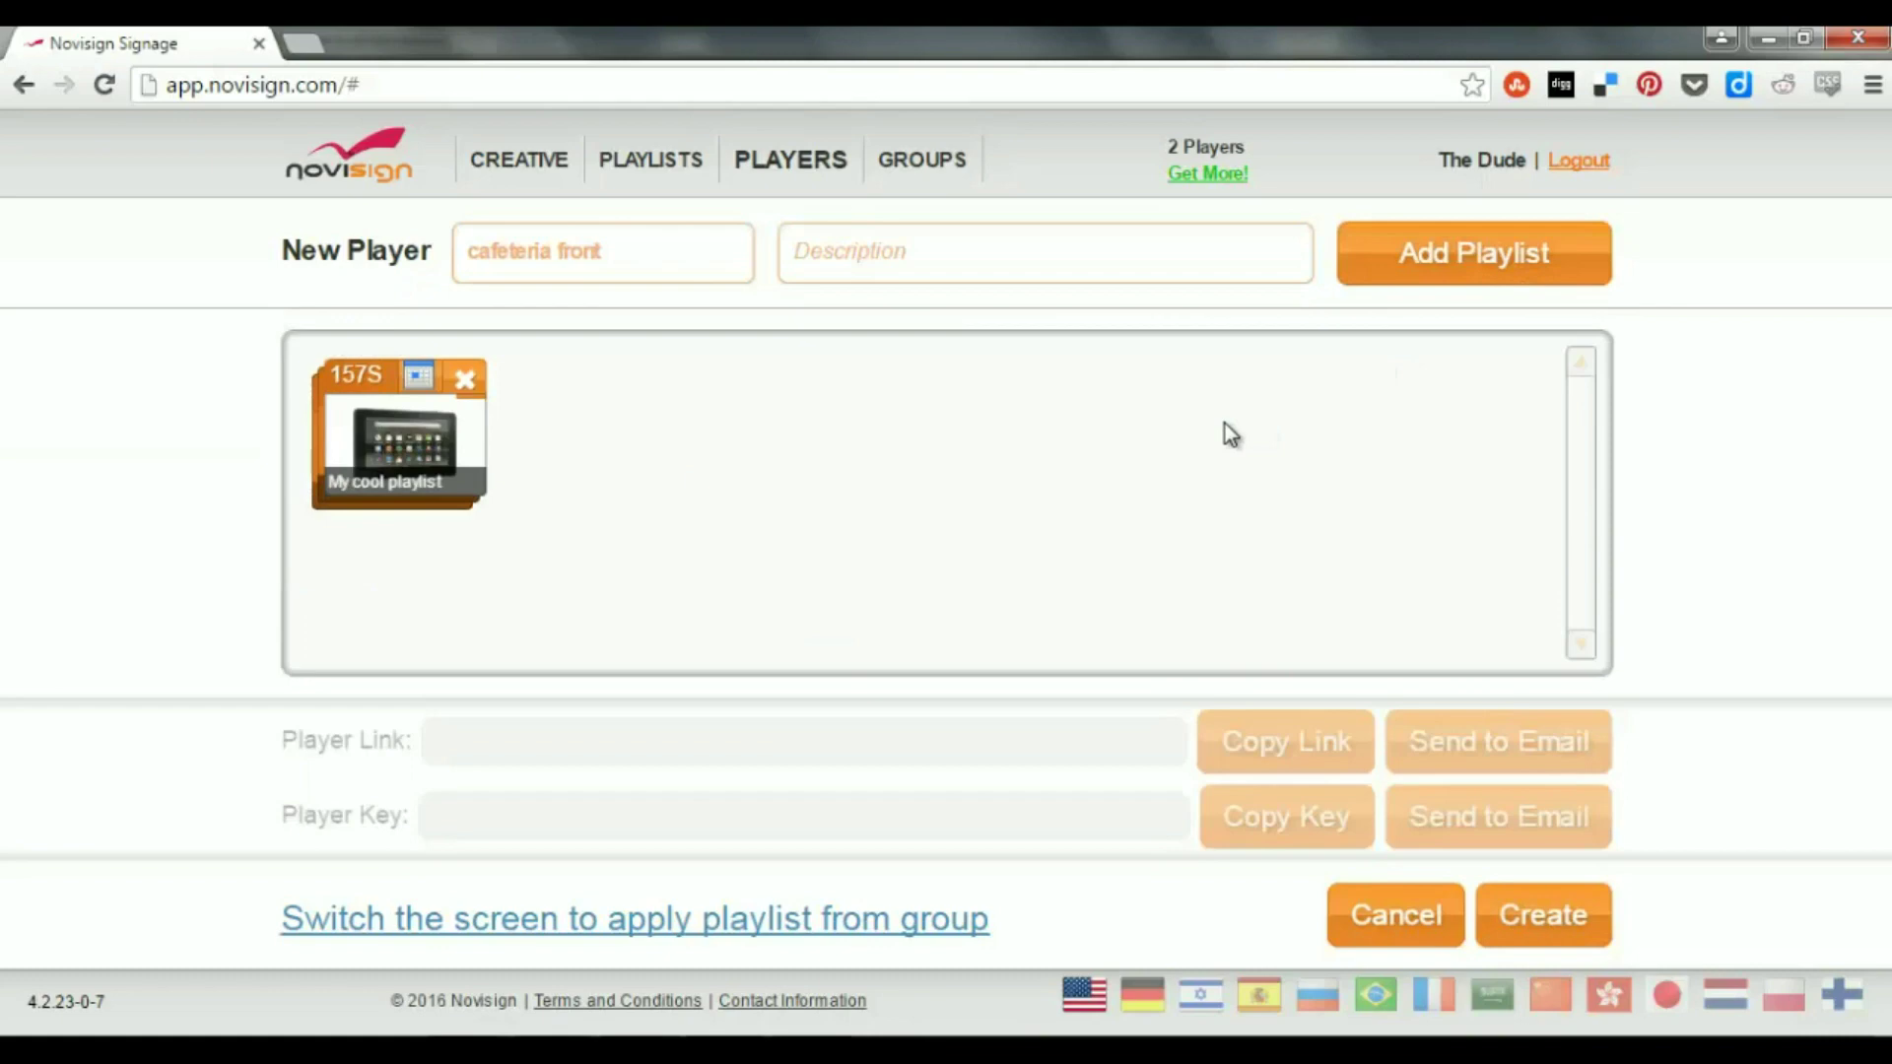
click(1539, 906)
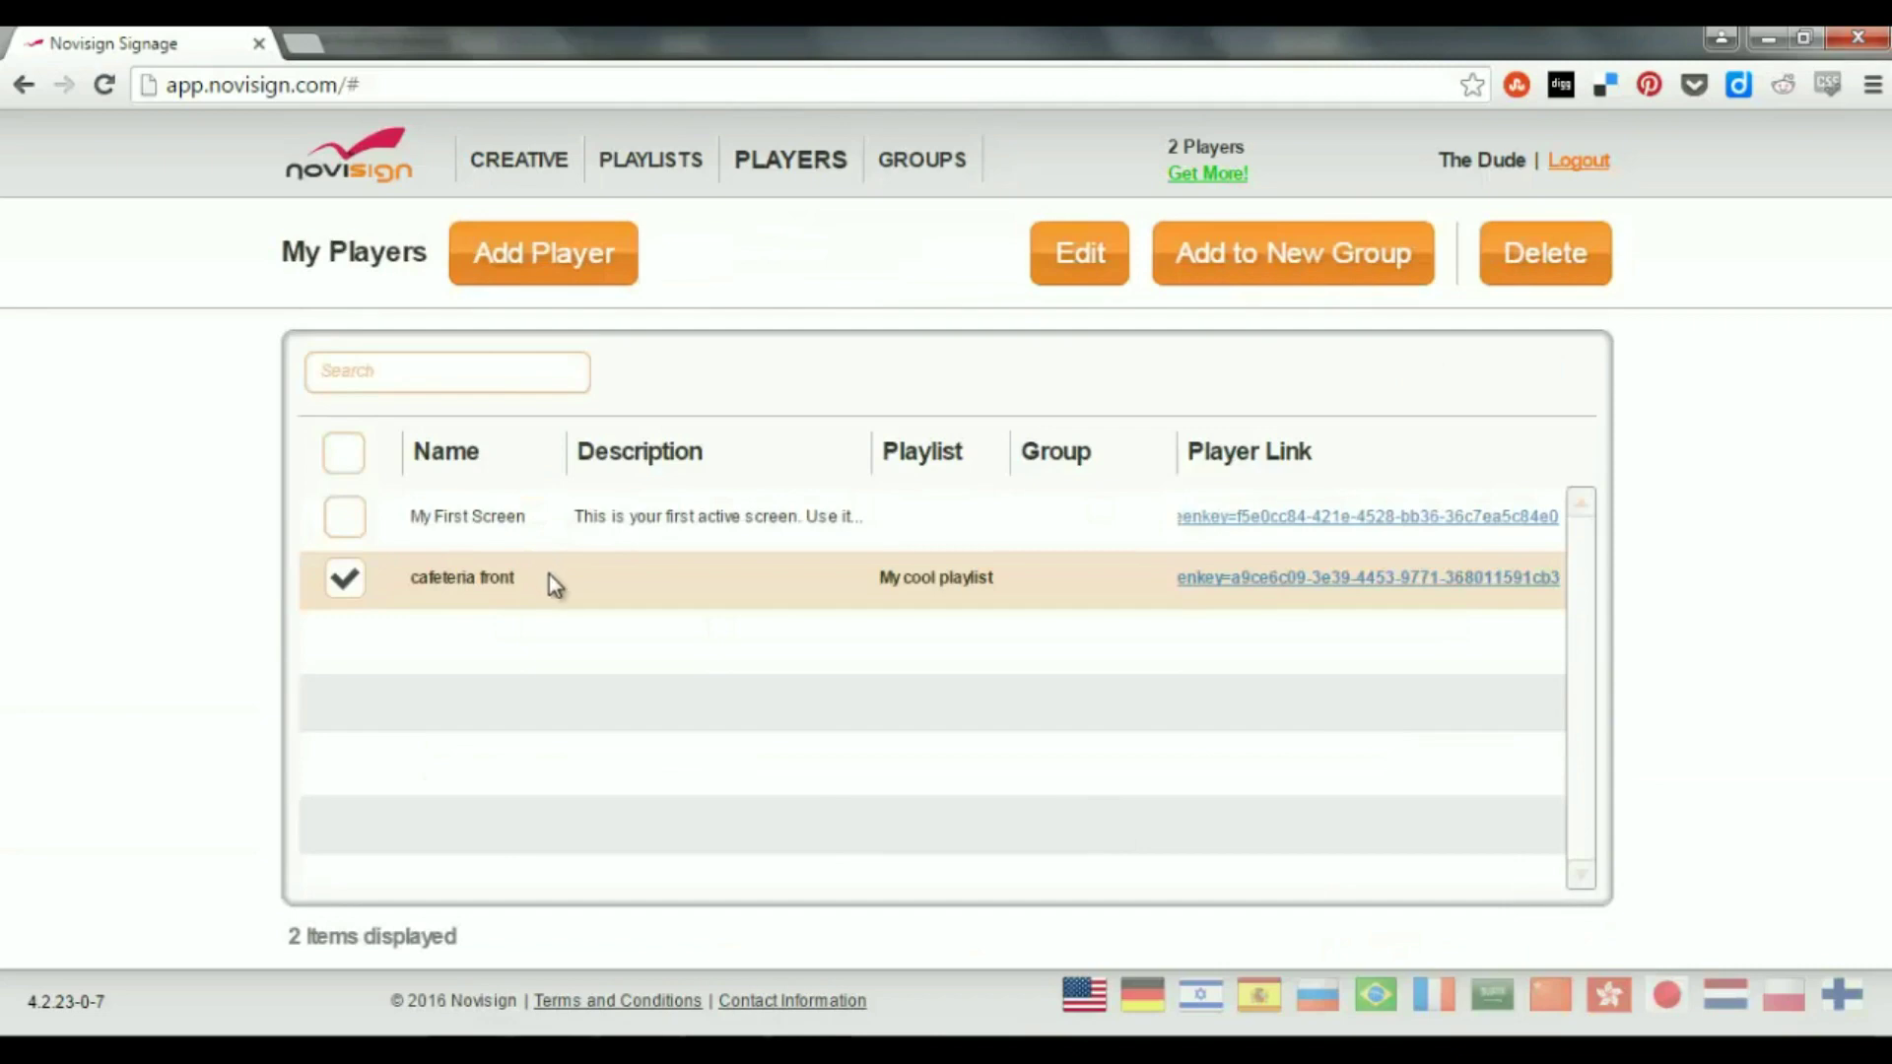
Step: Add a player named 'cafeteria back' with My cool playlist assigned
click(585, 257)
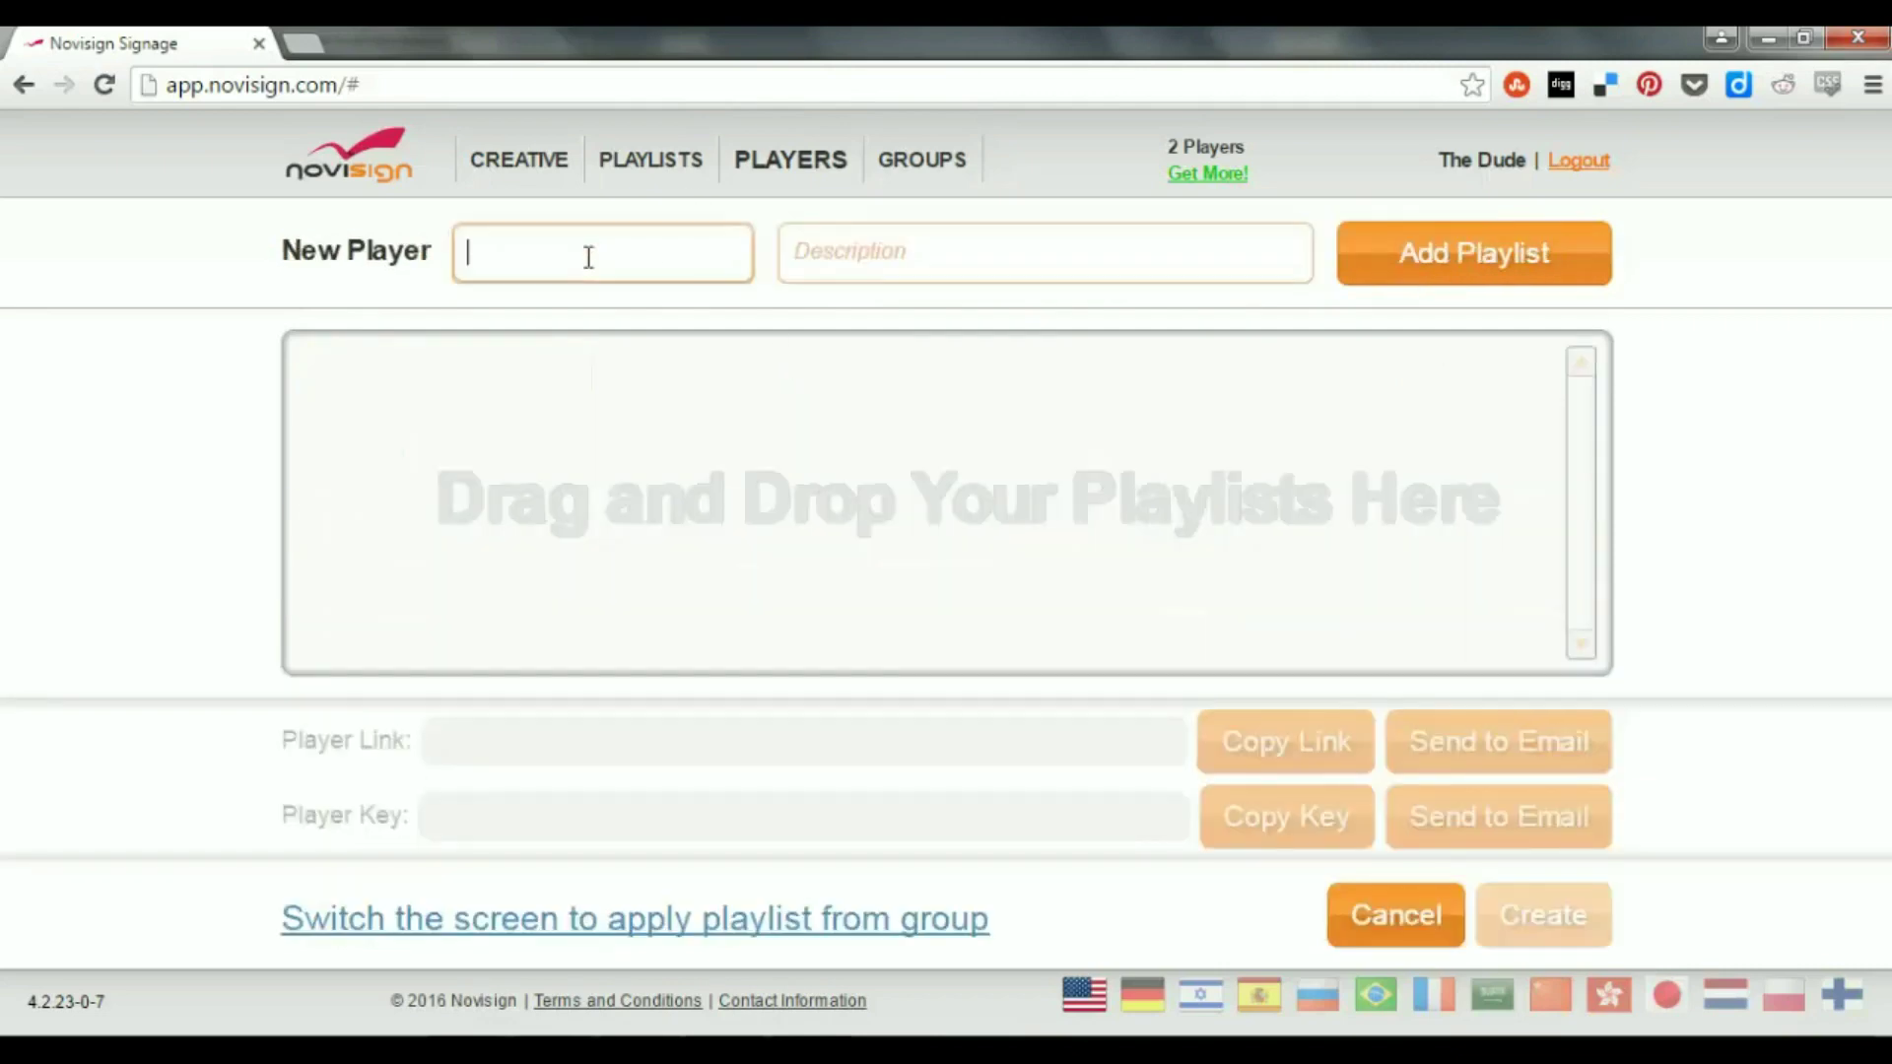
text(cafeteria back)
click(1423, 257)
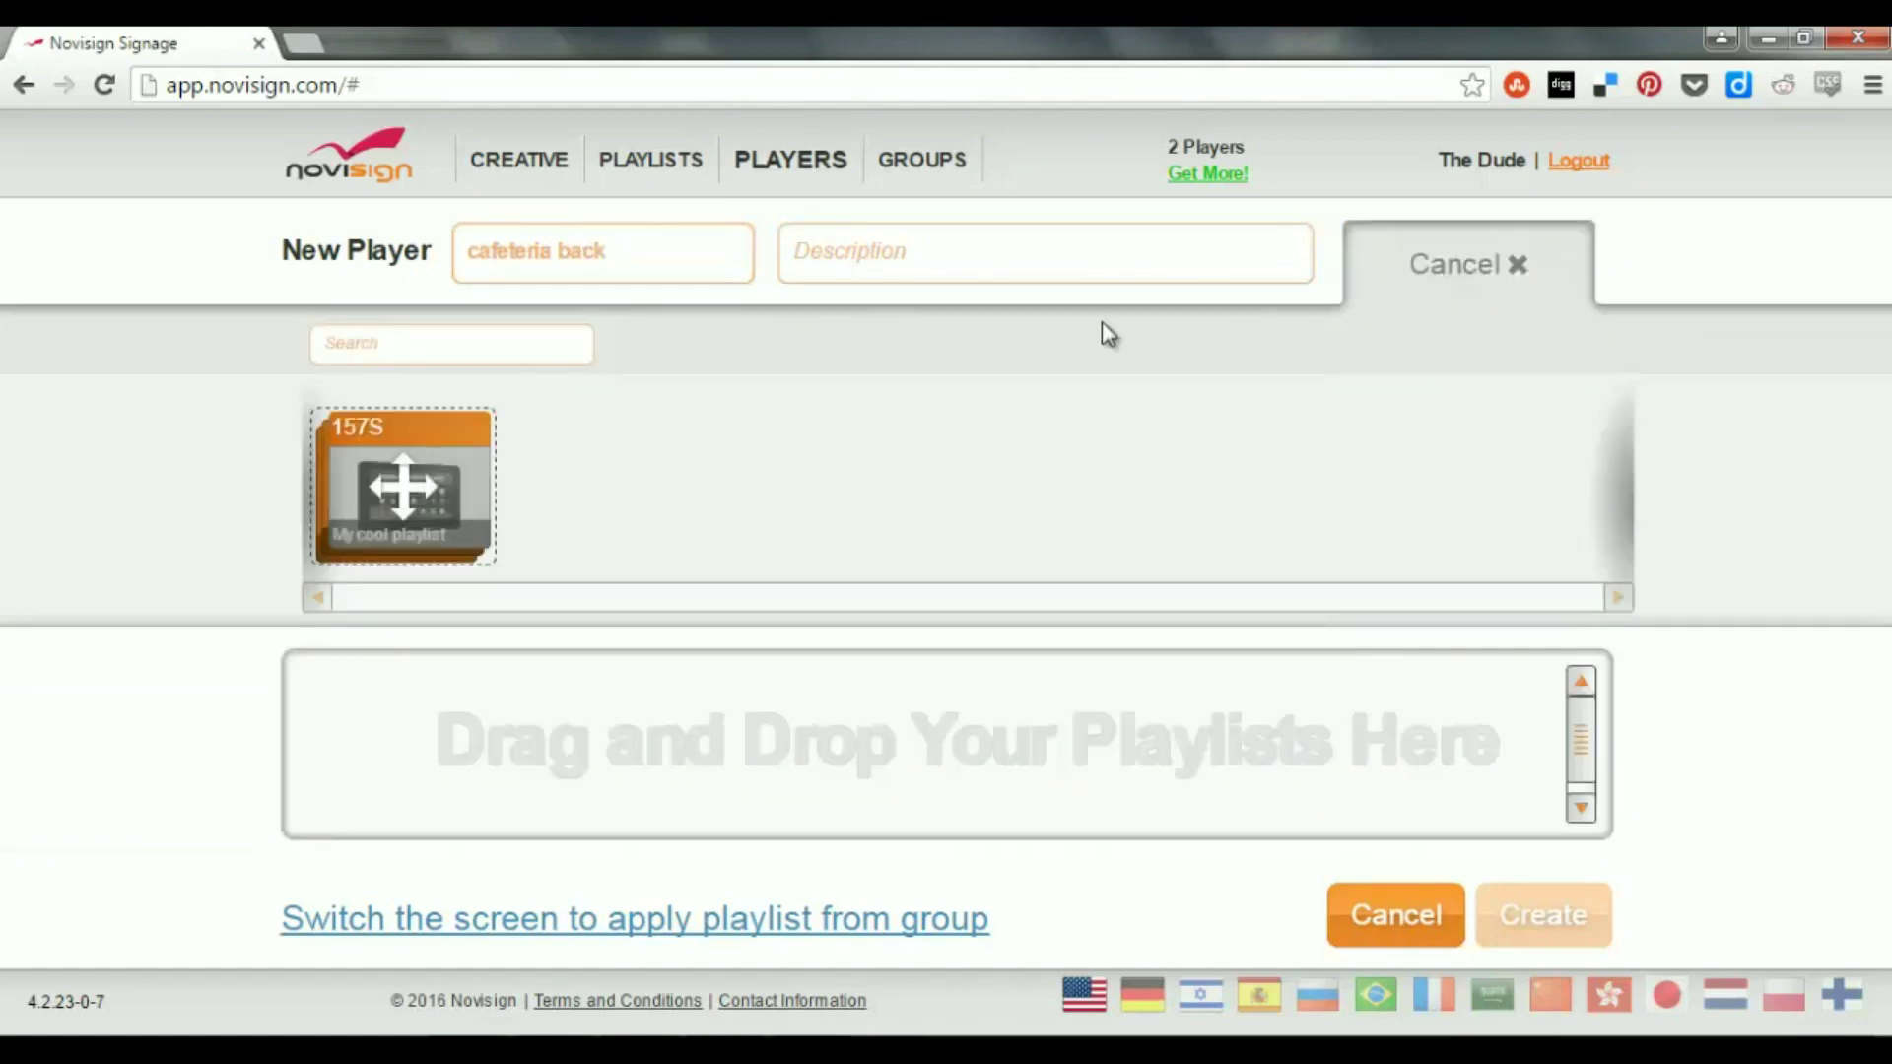
drag(446, 451, 623, 727)
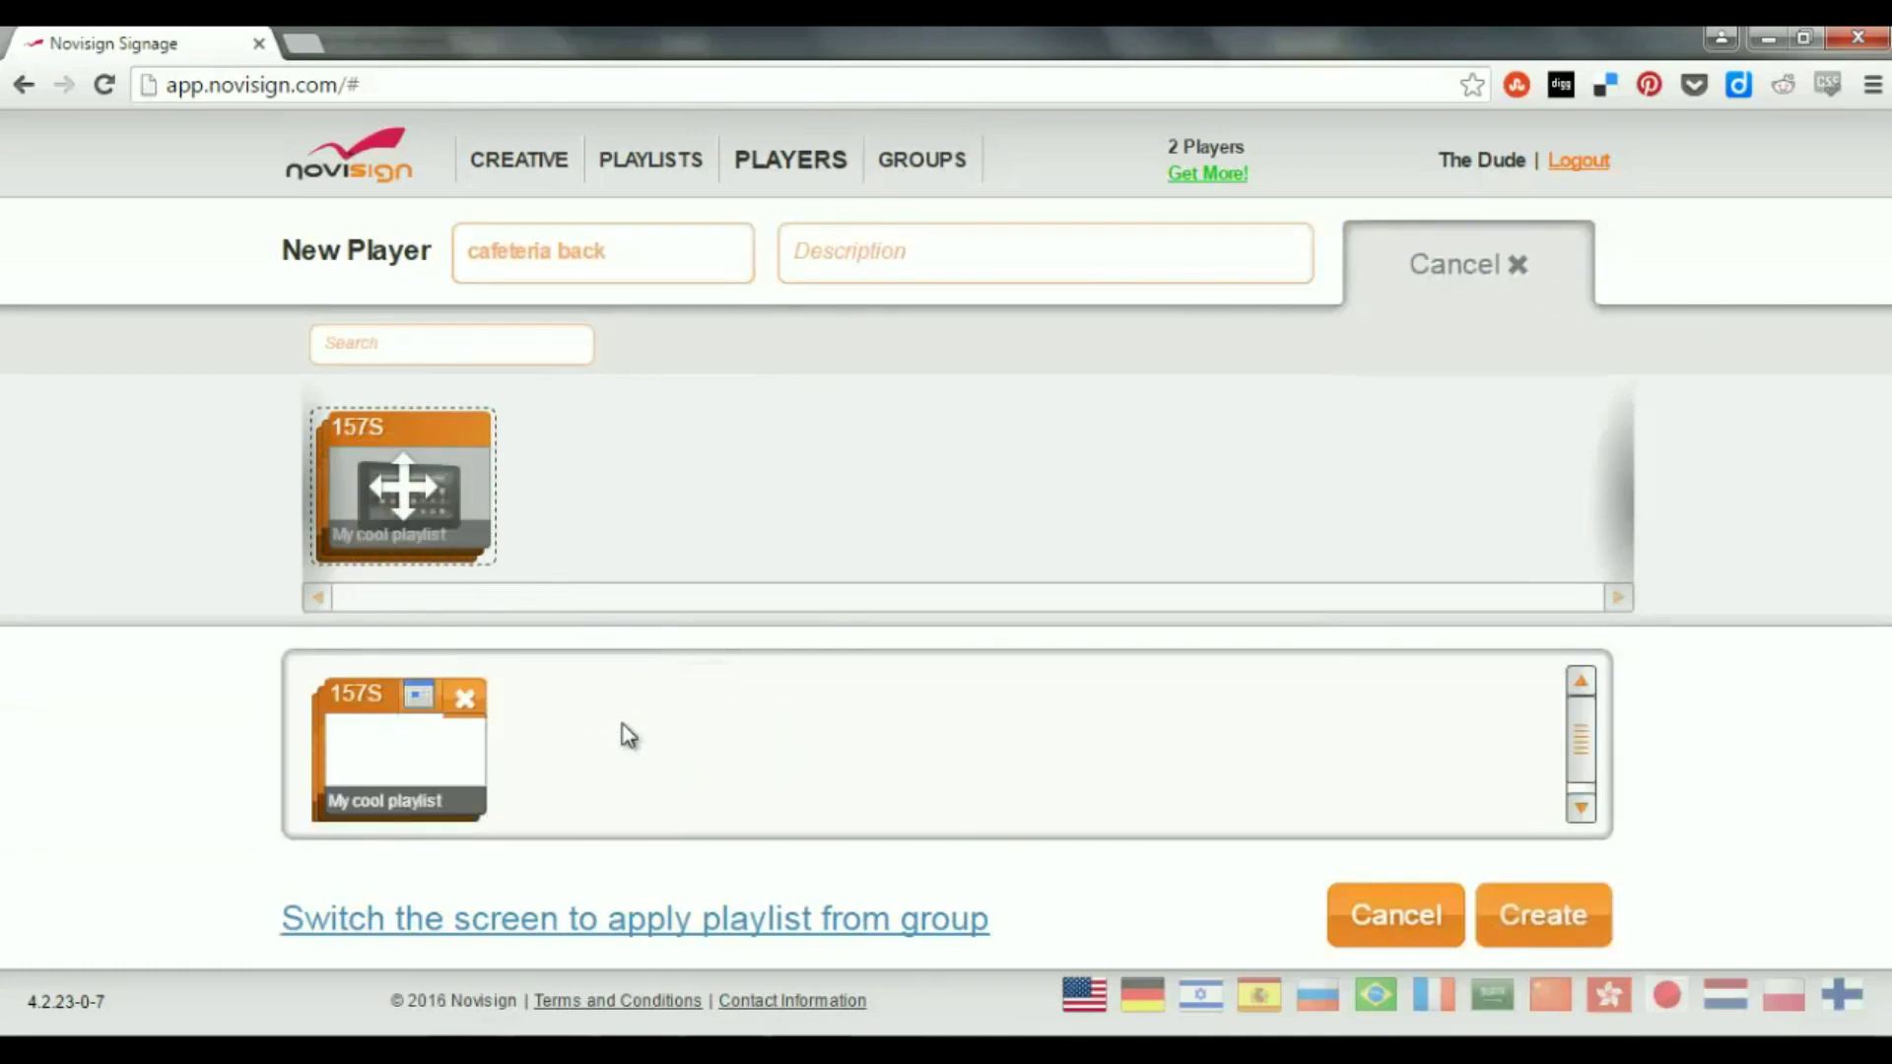
click(1527, 271)
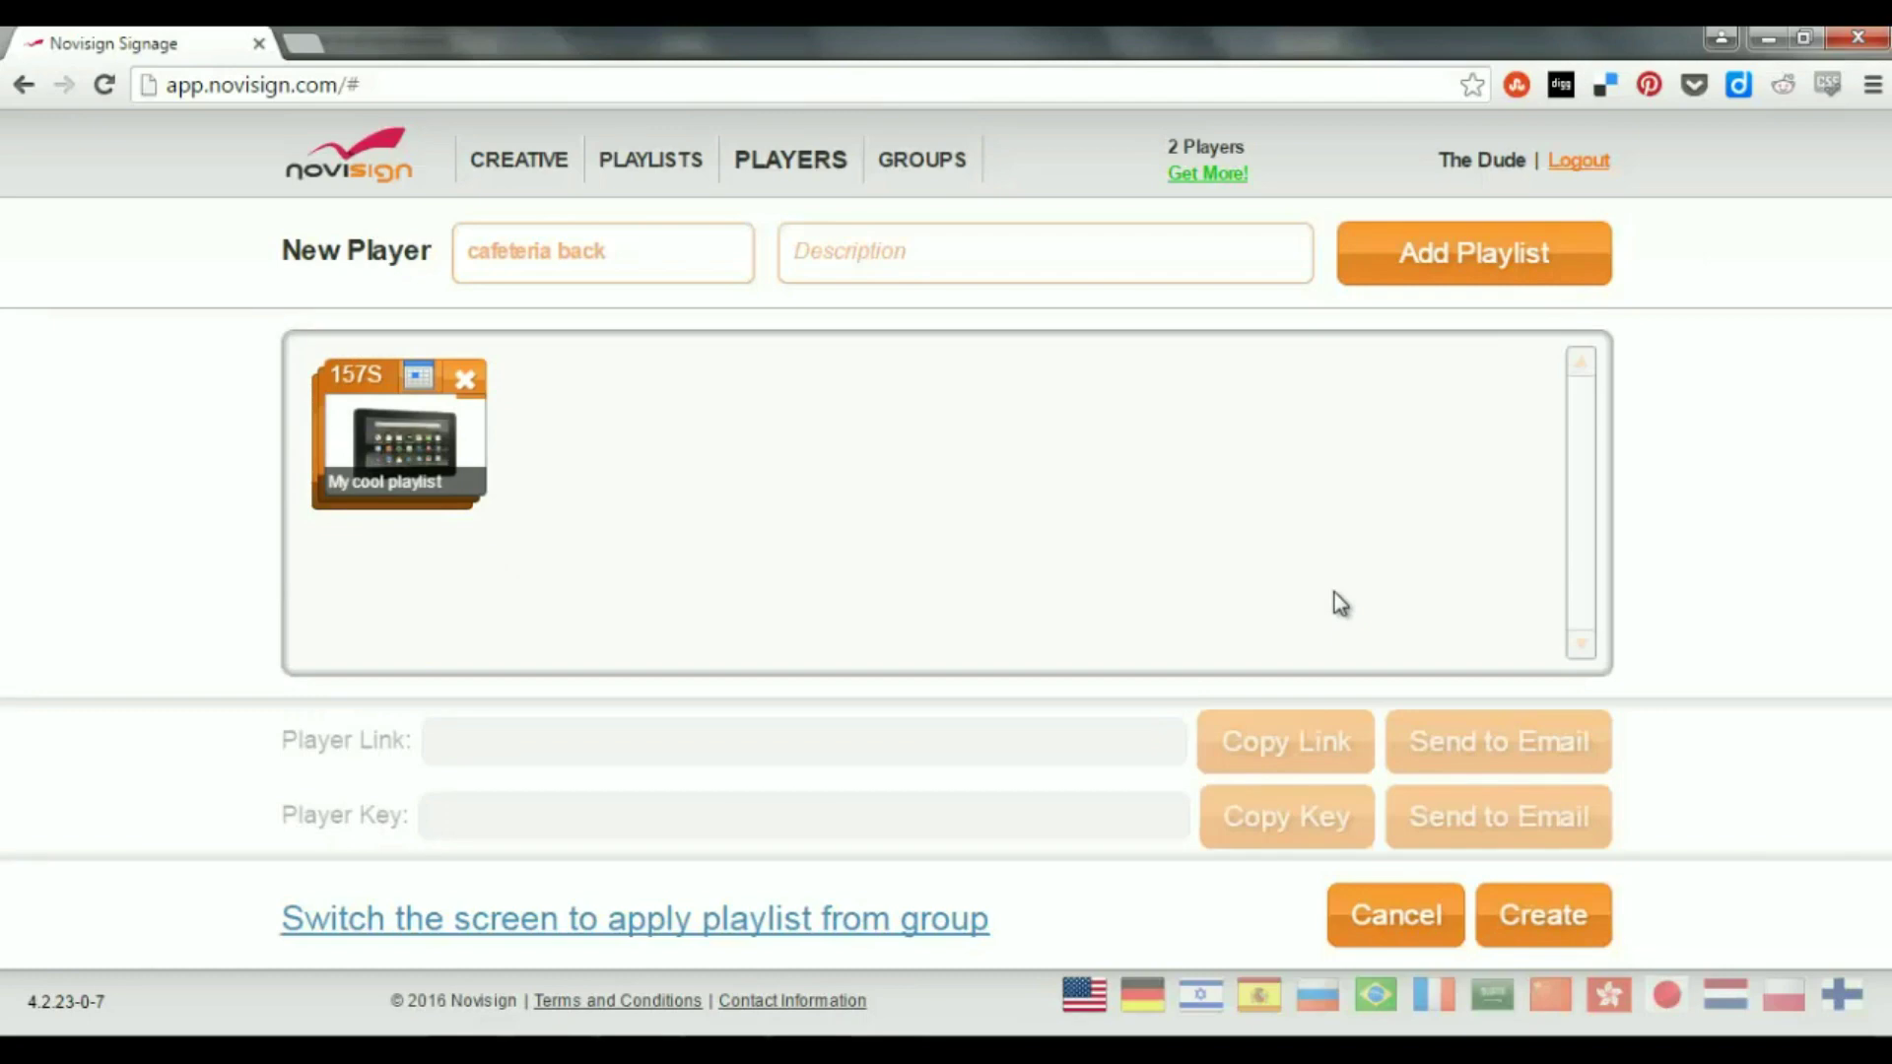
click(1585, 904)
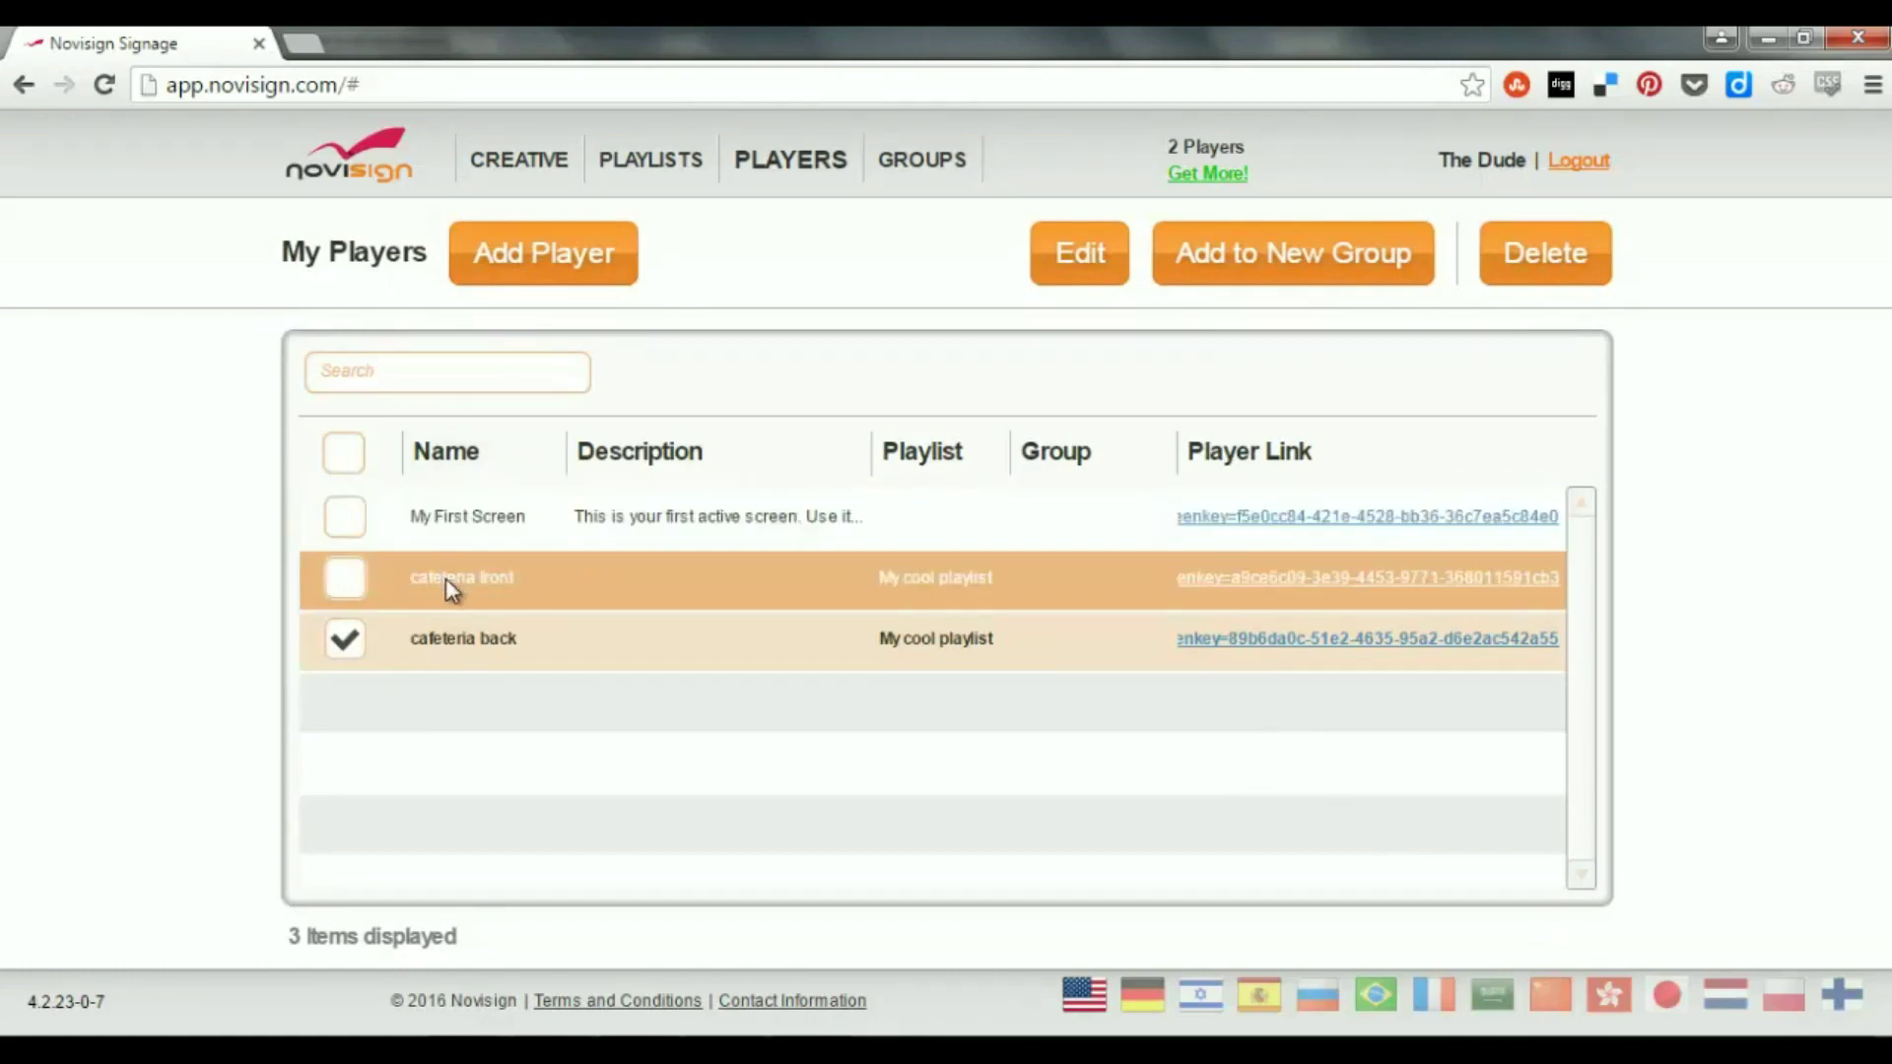
click(352, 642)
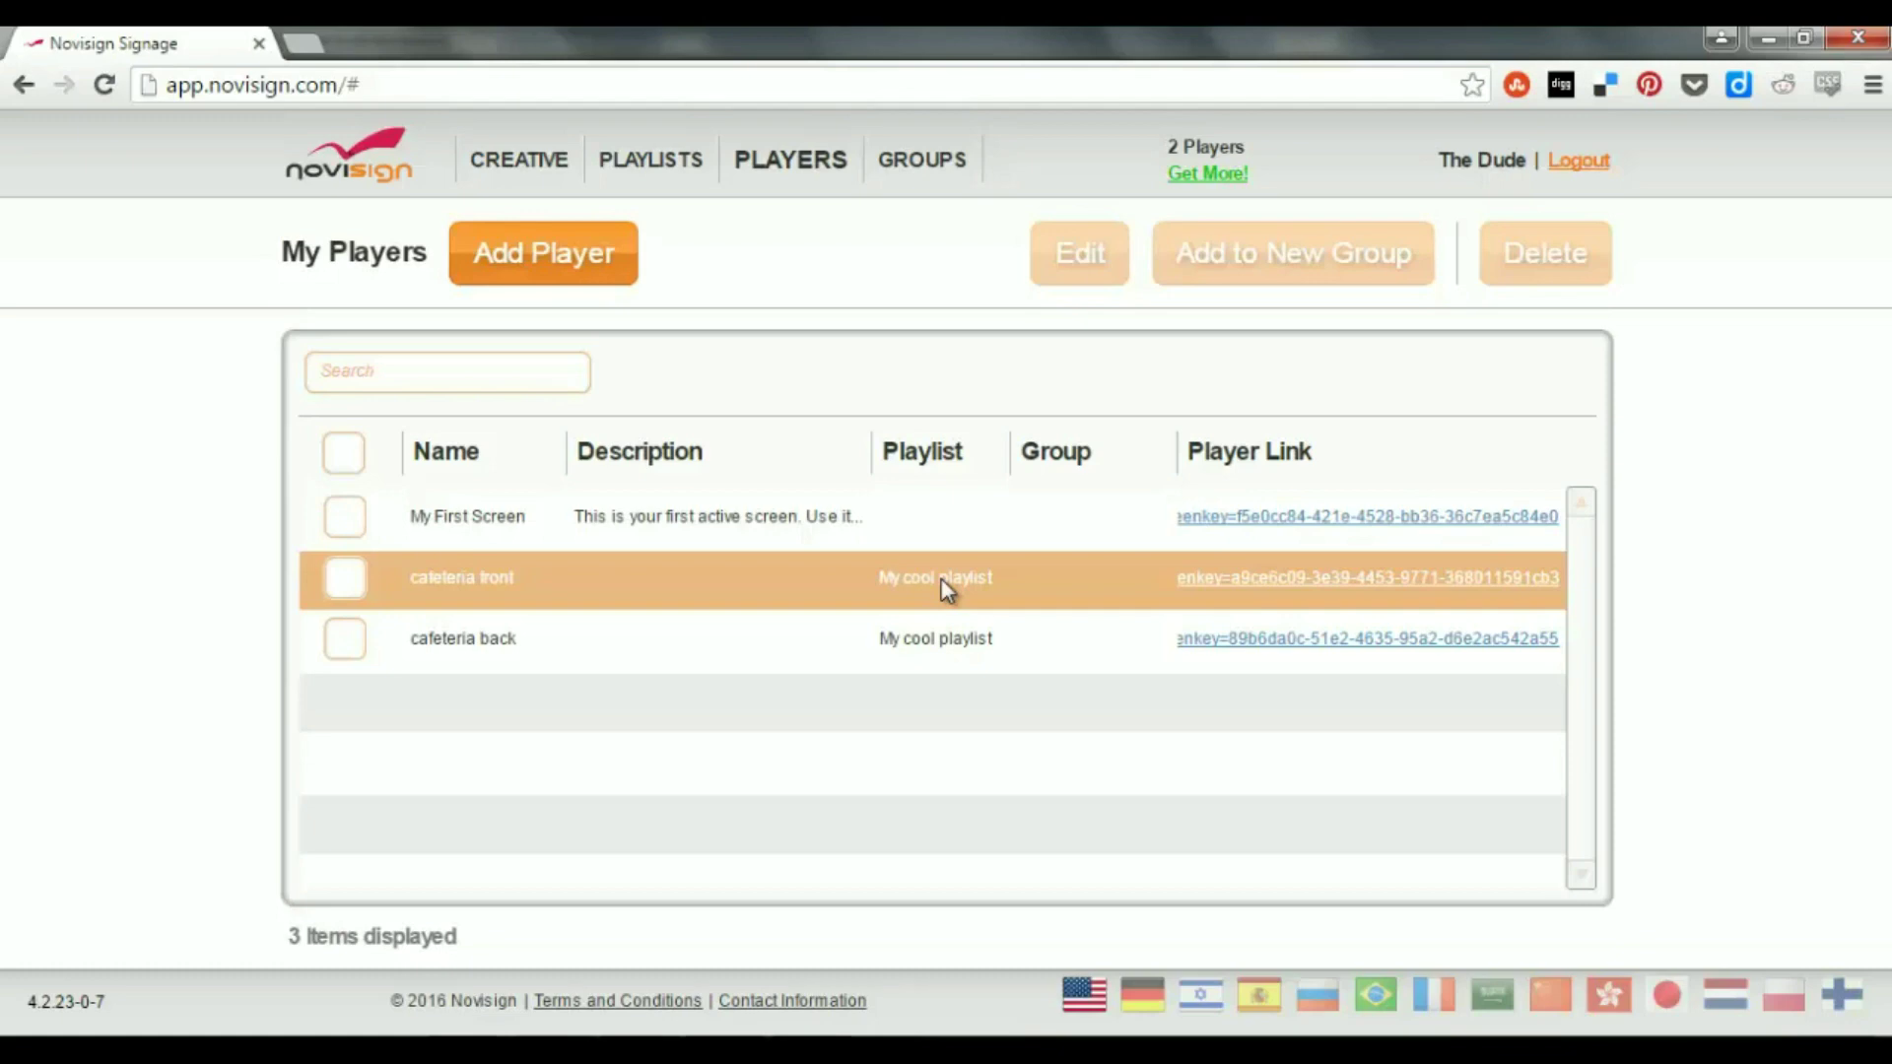
click(345, 579)
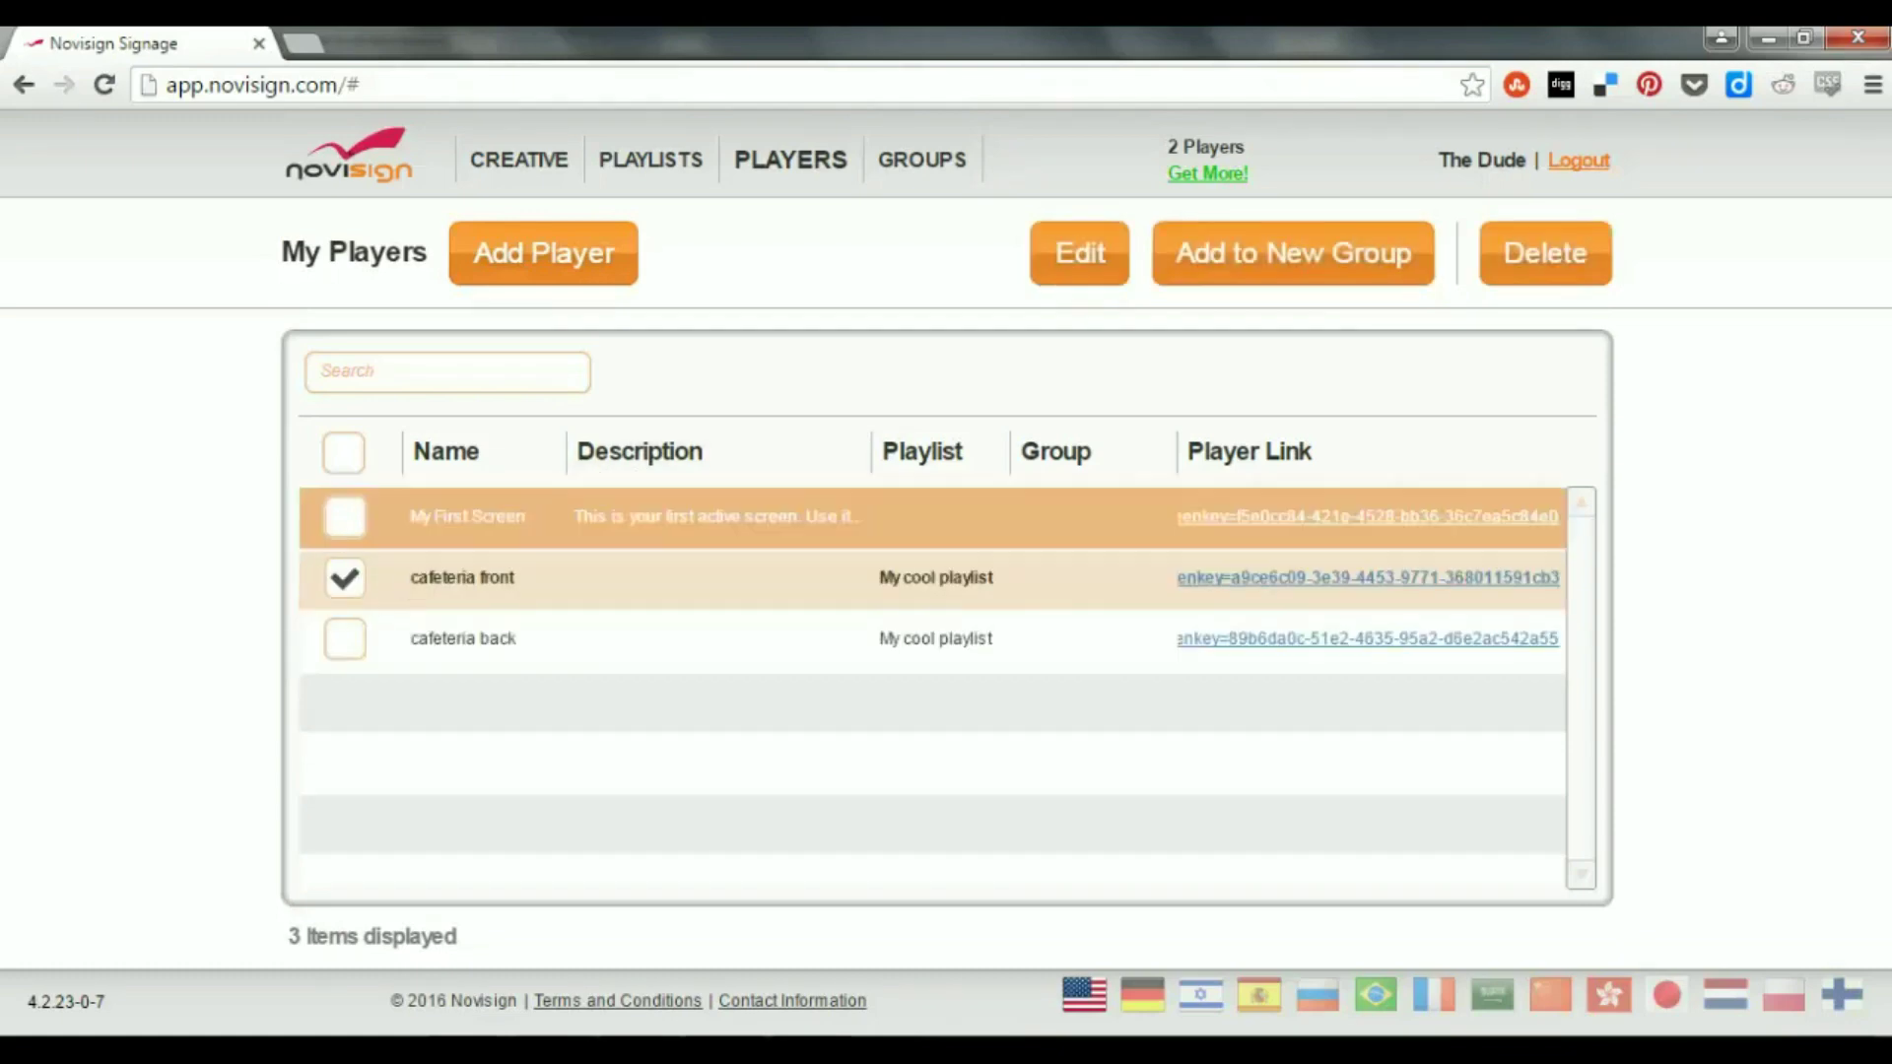
click(1078, 254)
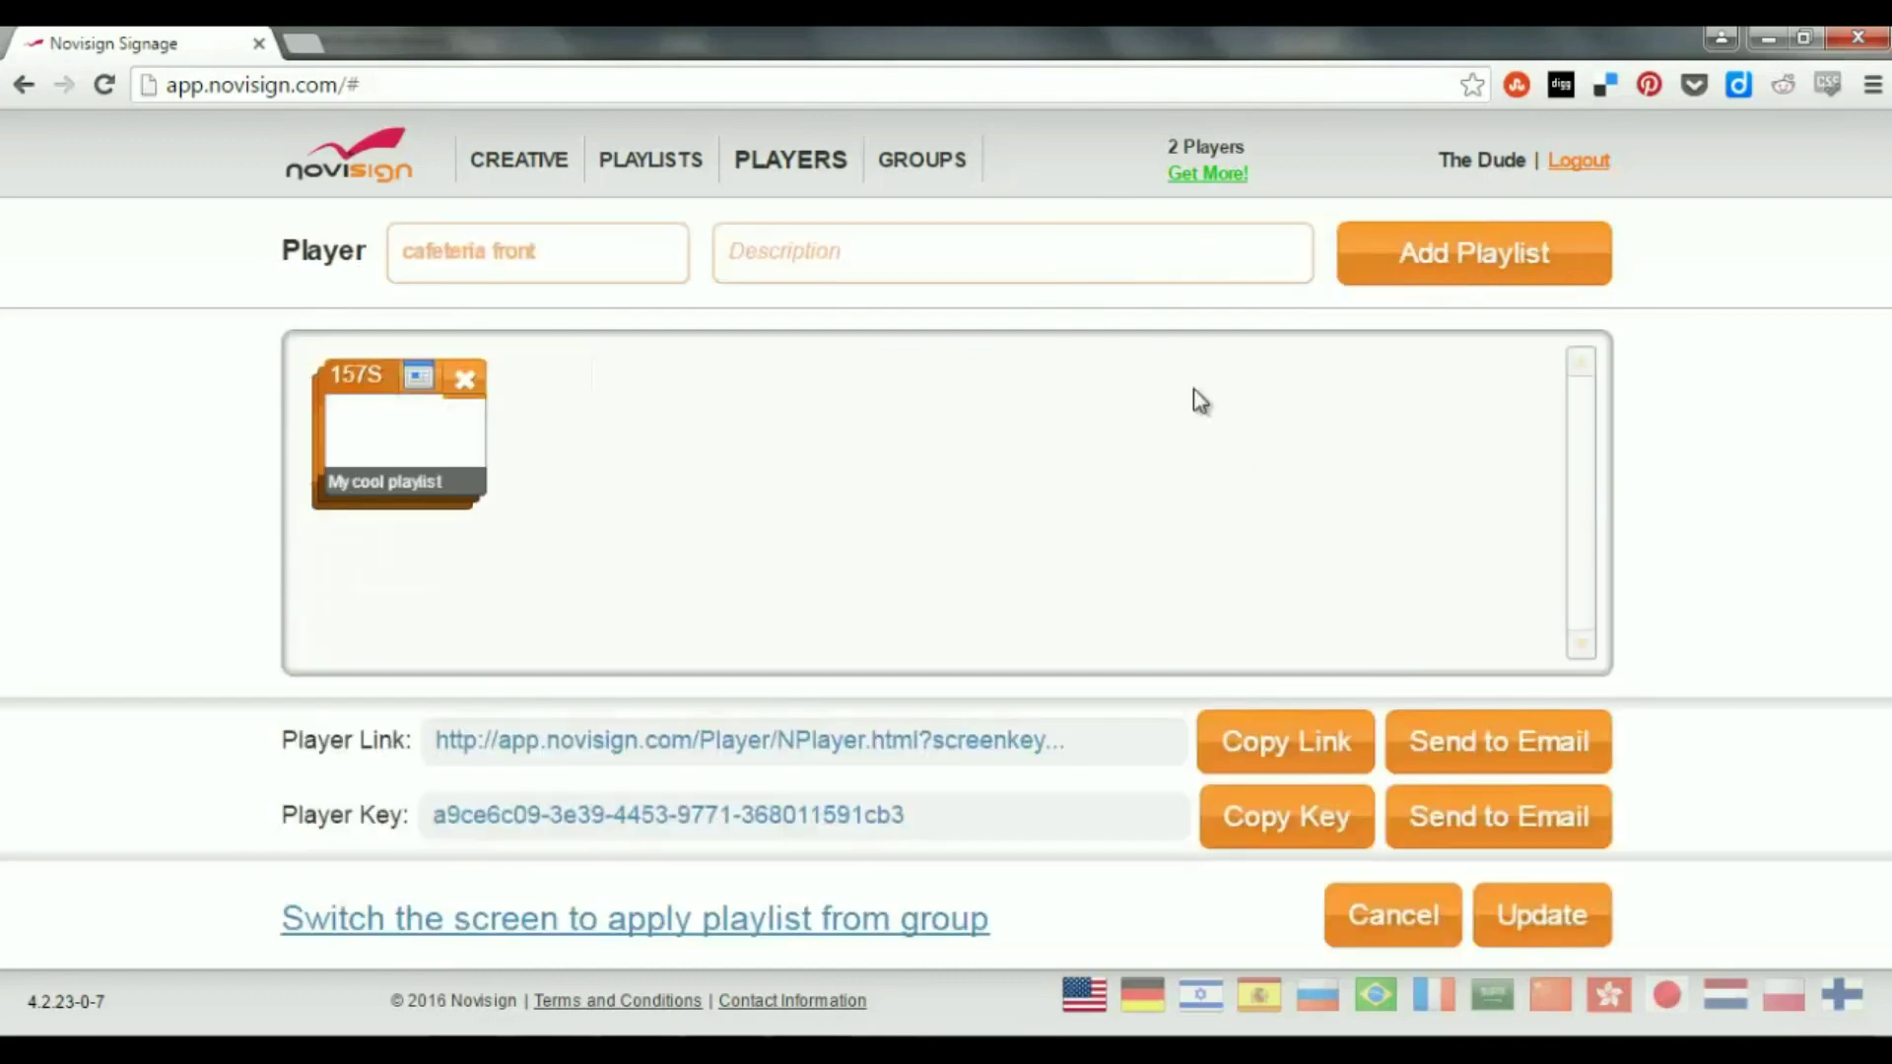
click(1411, 934)
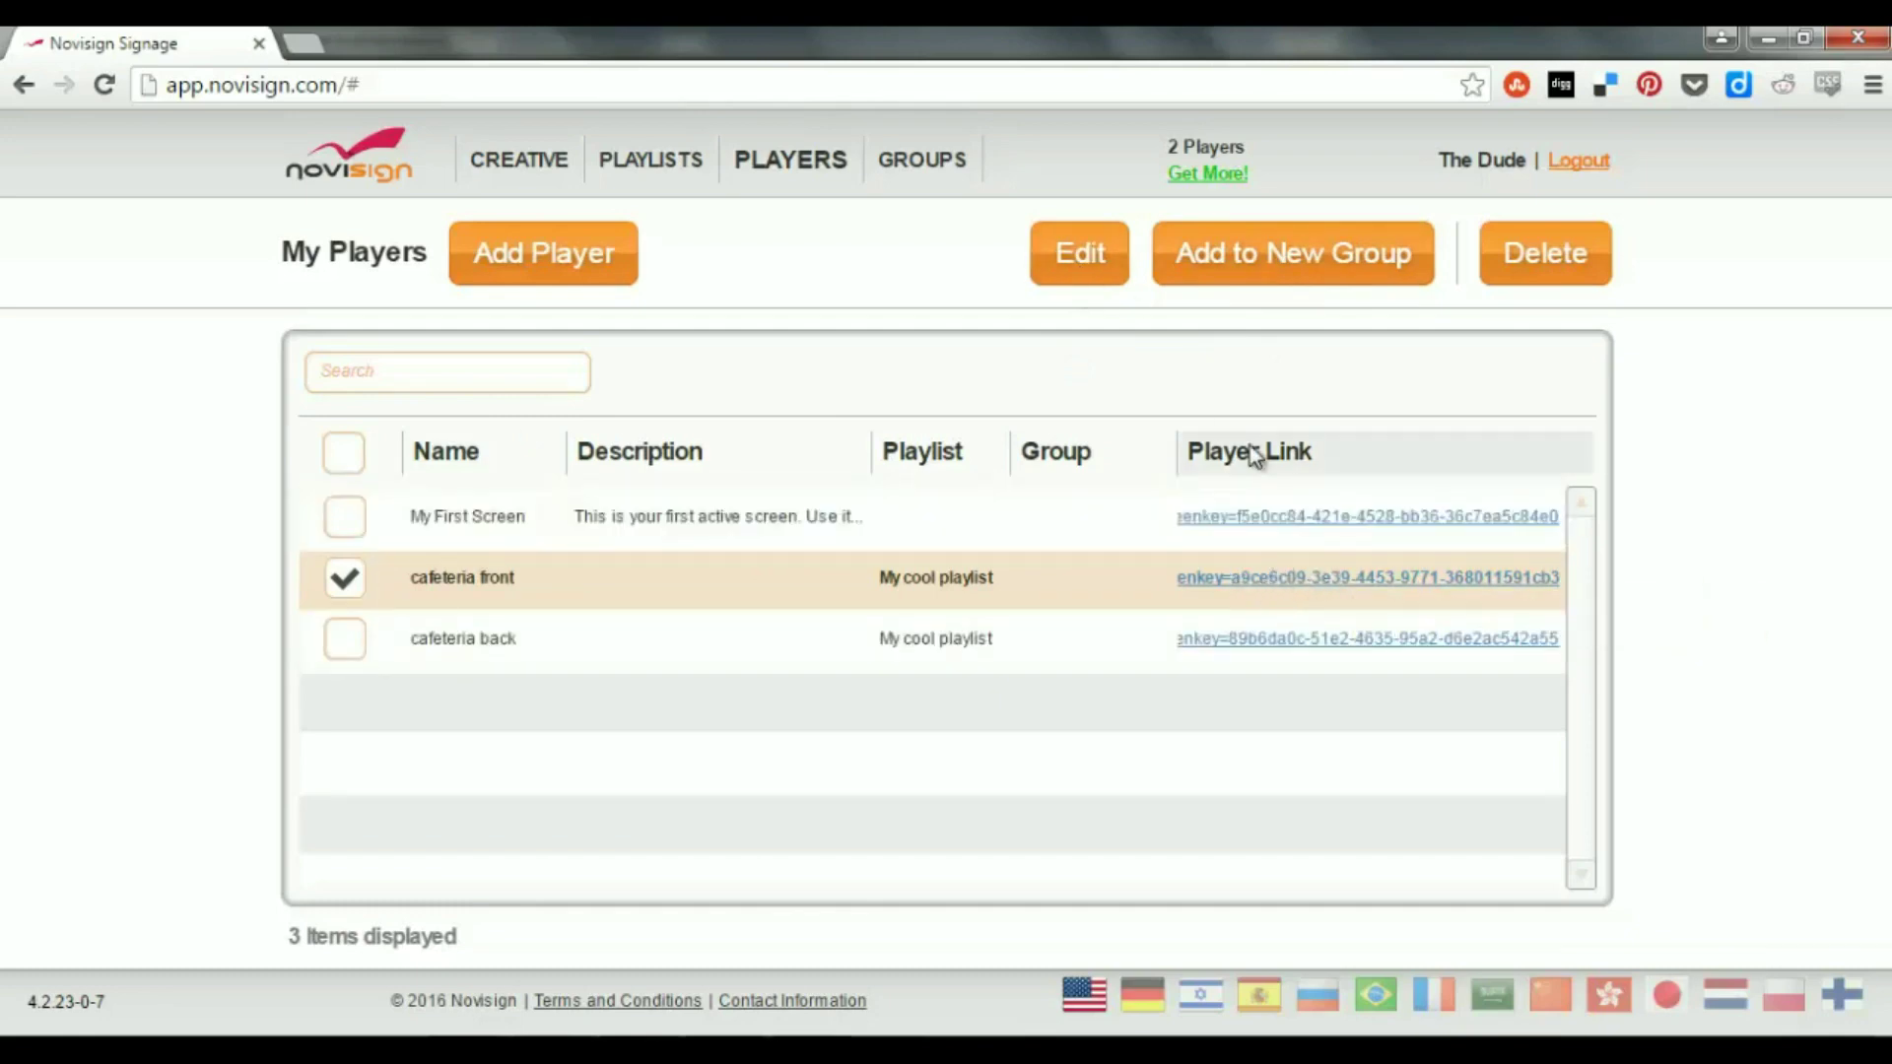
Step: Always allow NoviSign pop-ups, play the cafeteria front player link, then close that tab
click(1294, 588)
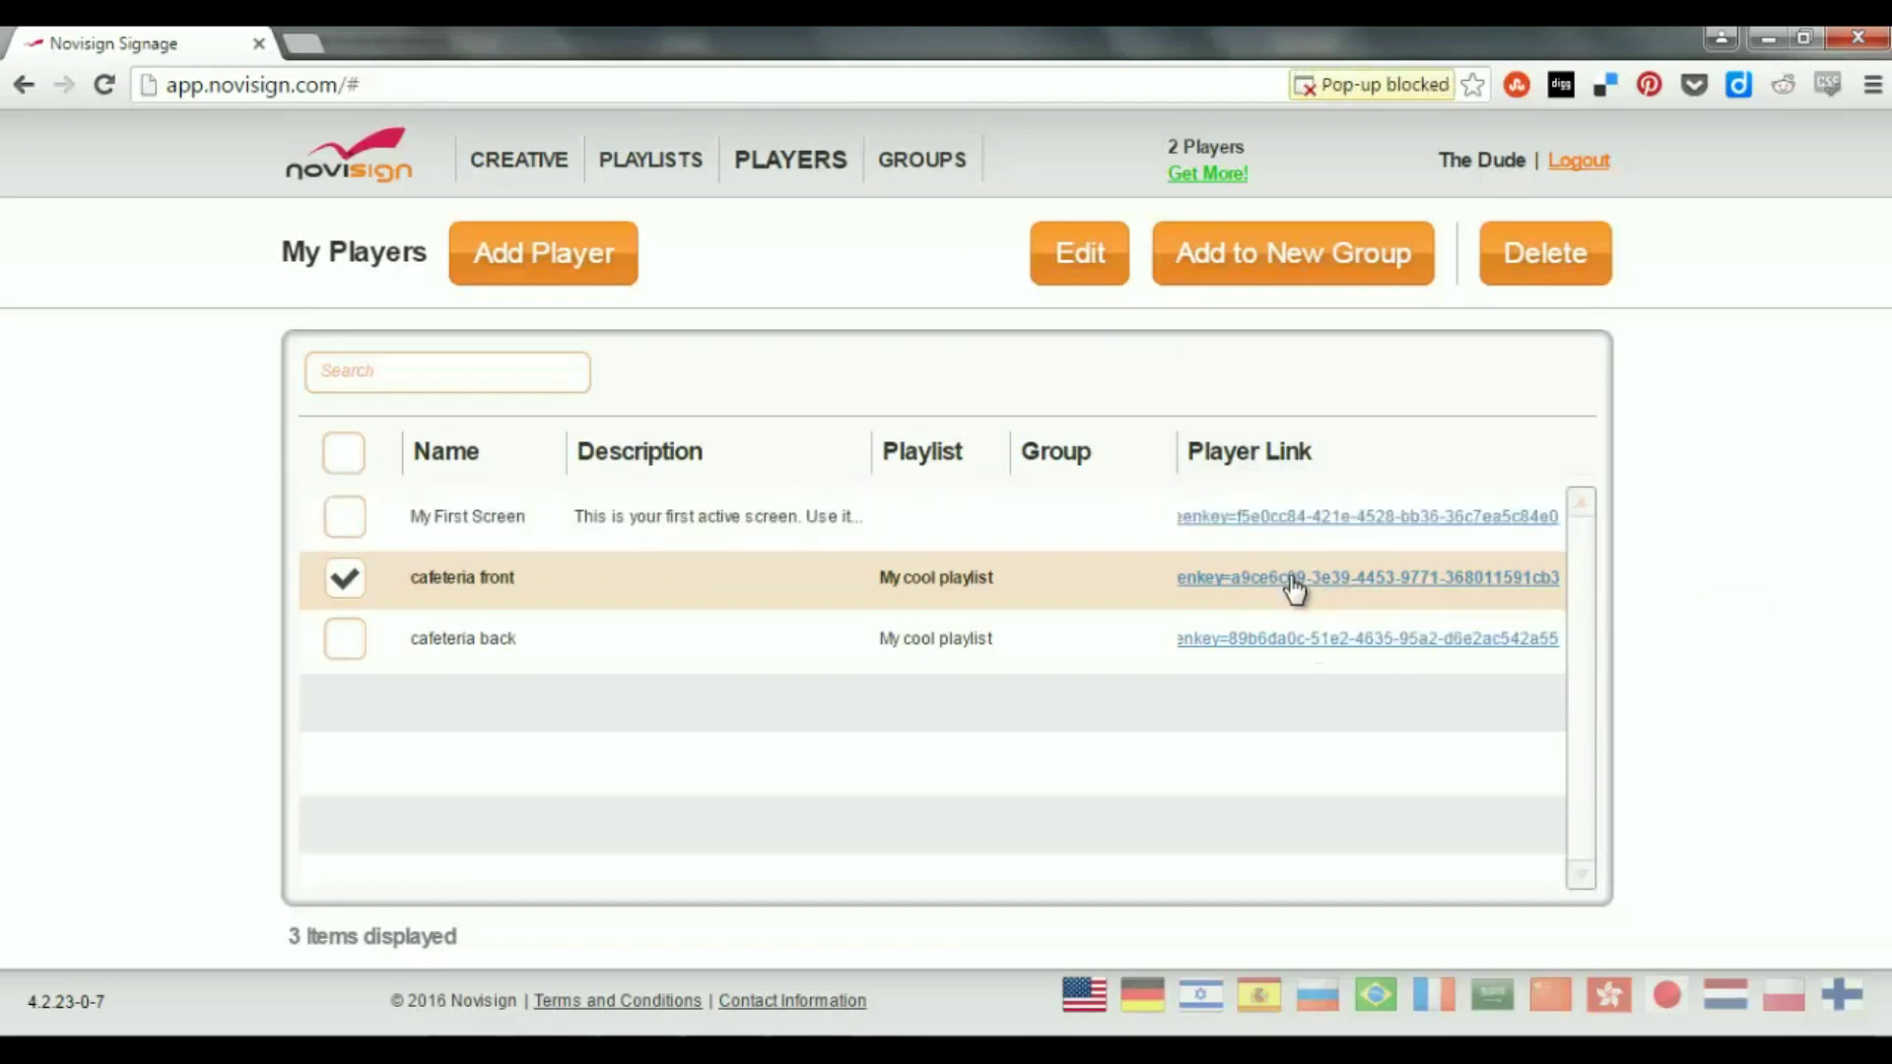
click(1421, 87)
click(800, 197)
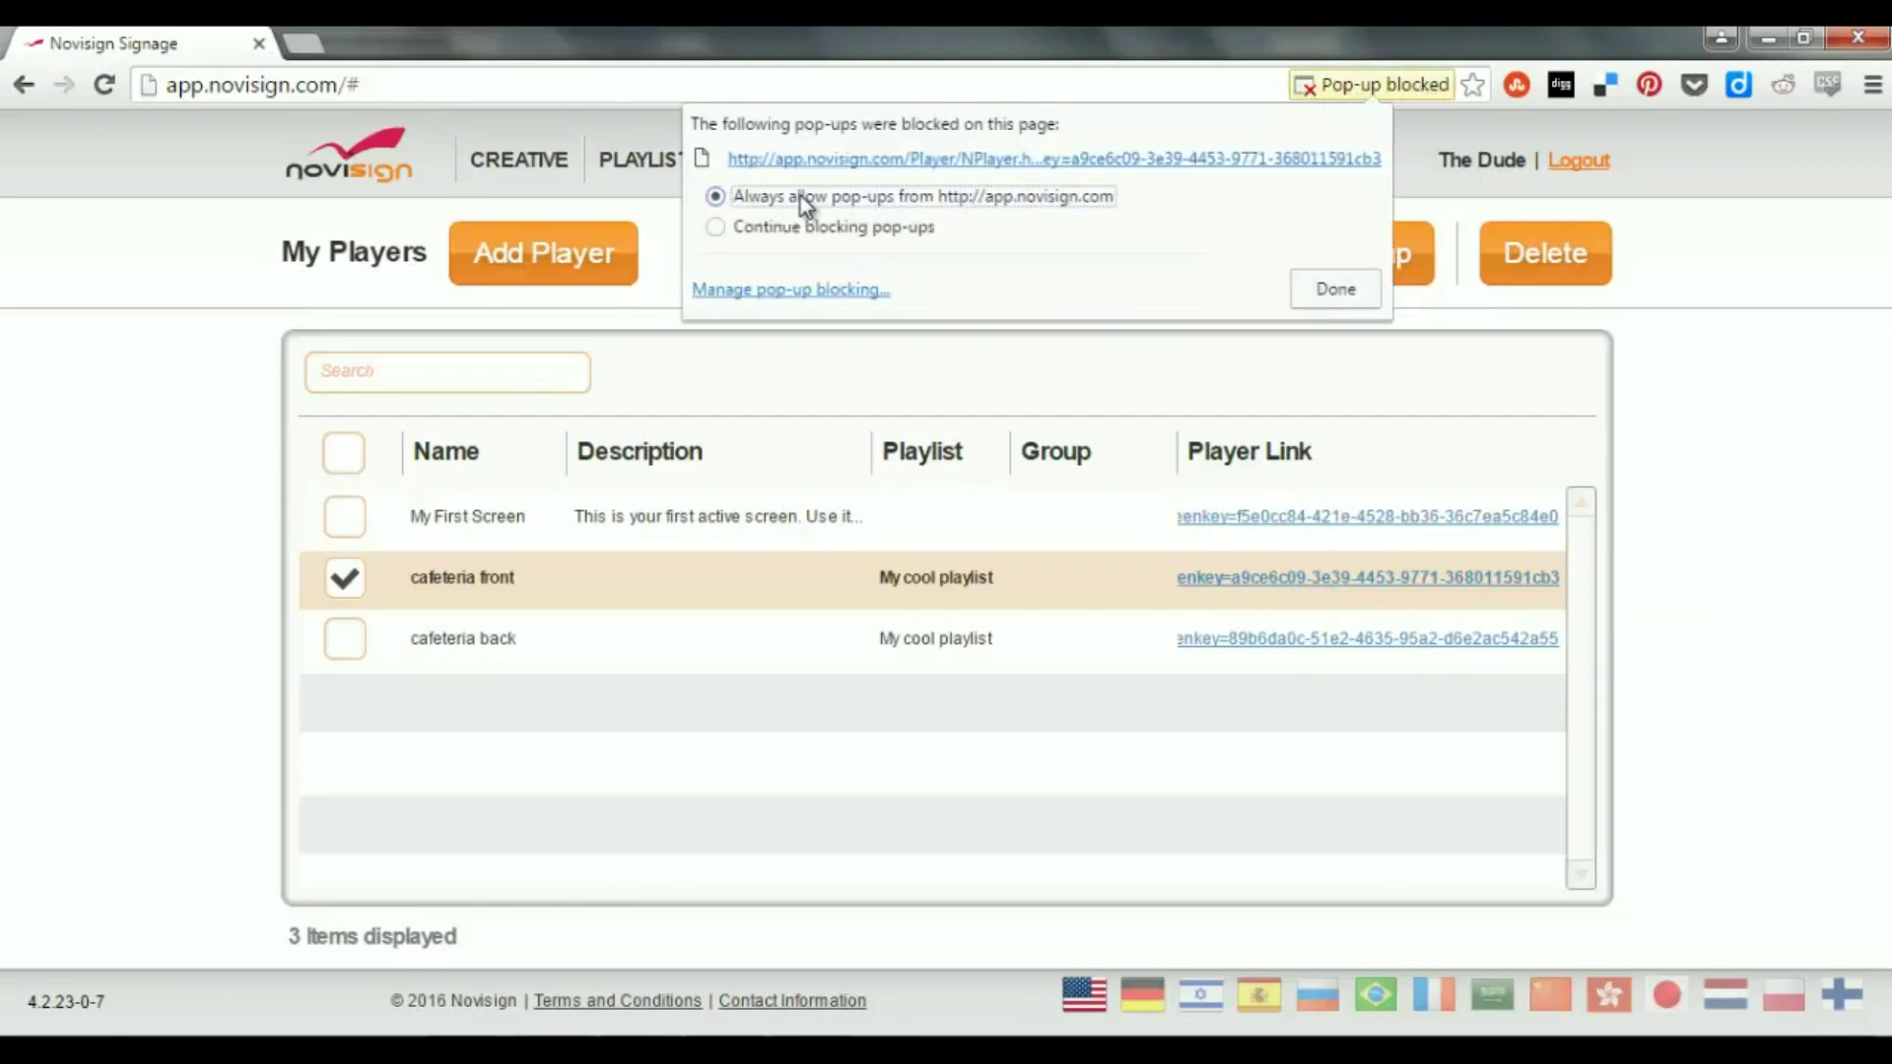
click(1351, 291)
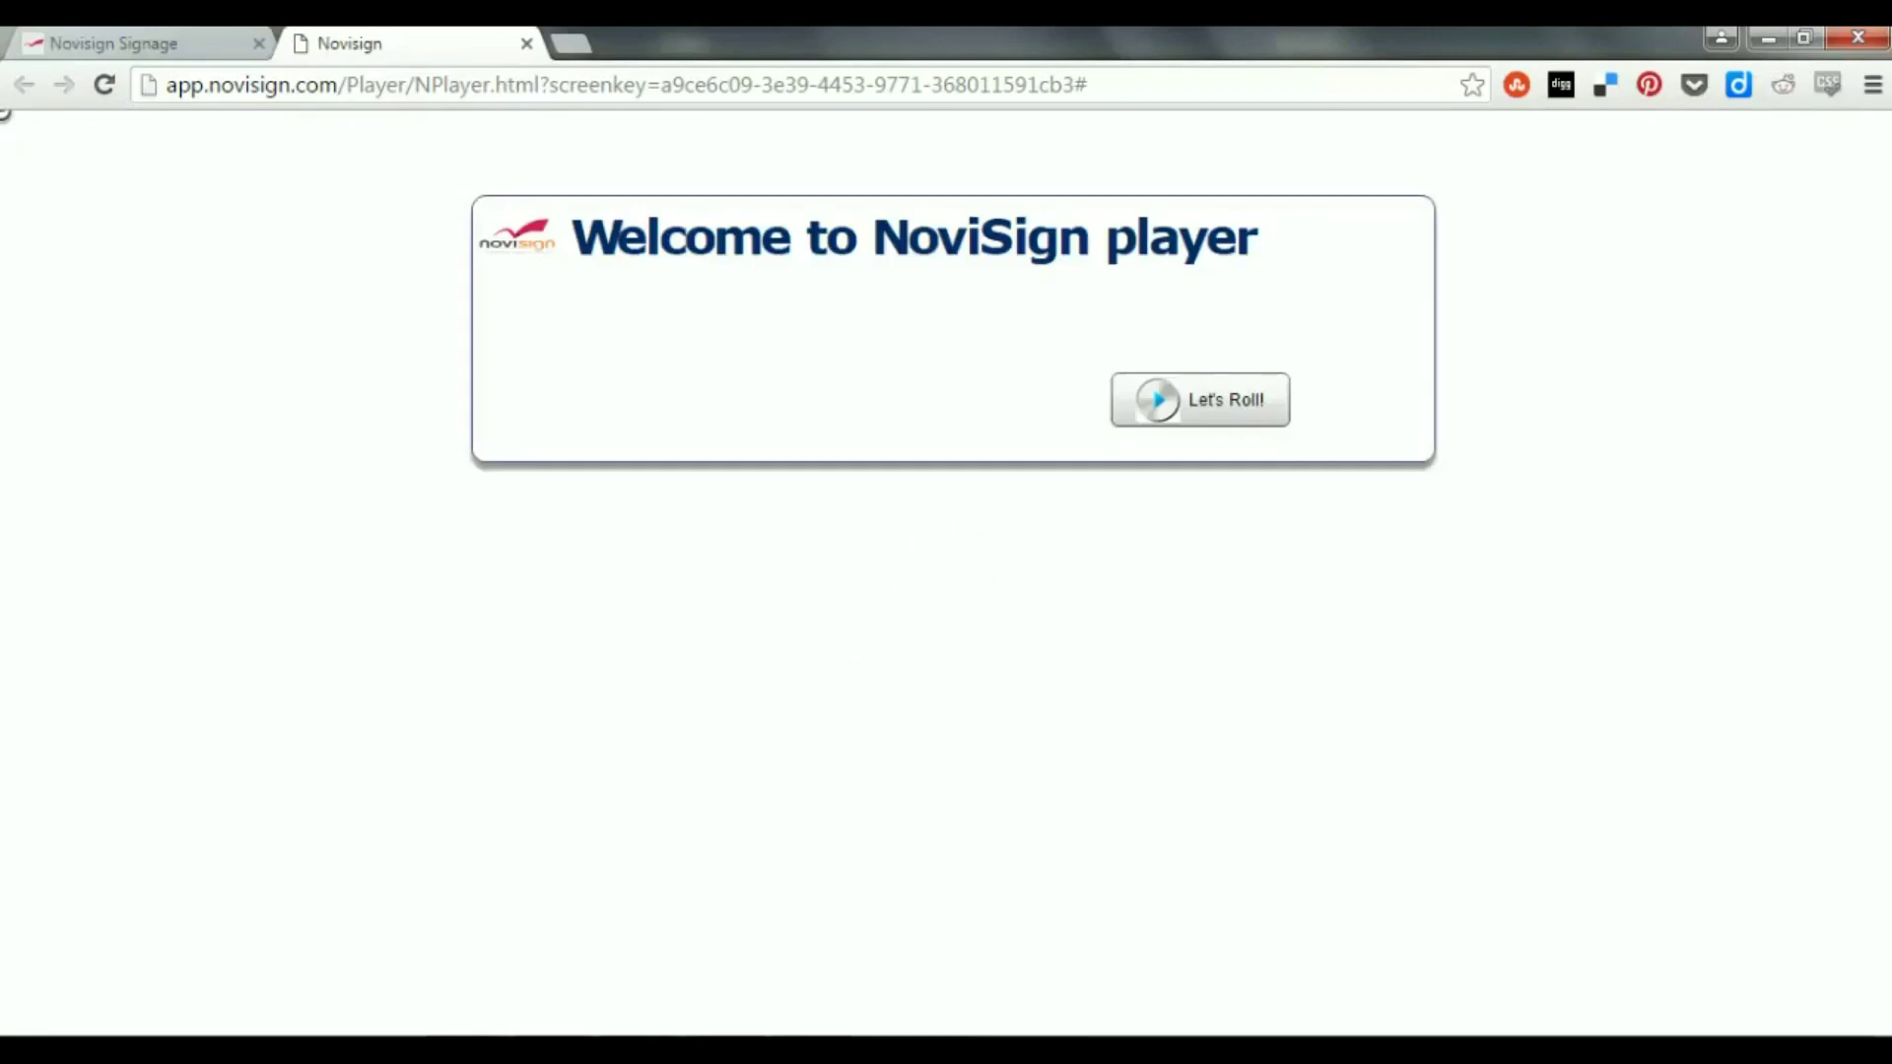
click(1256, 410)
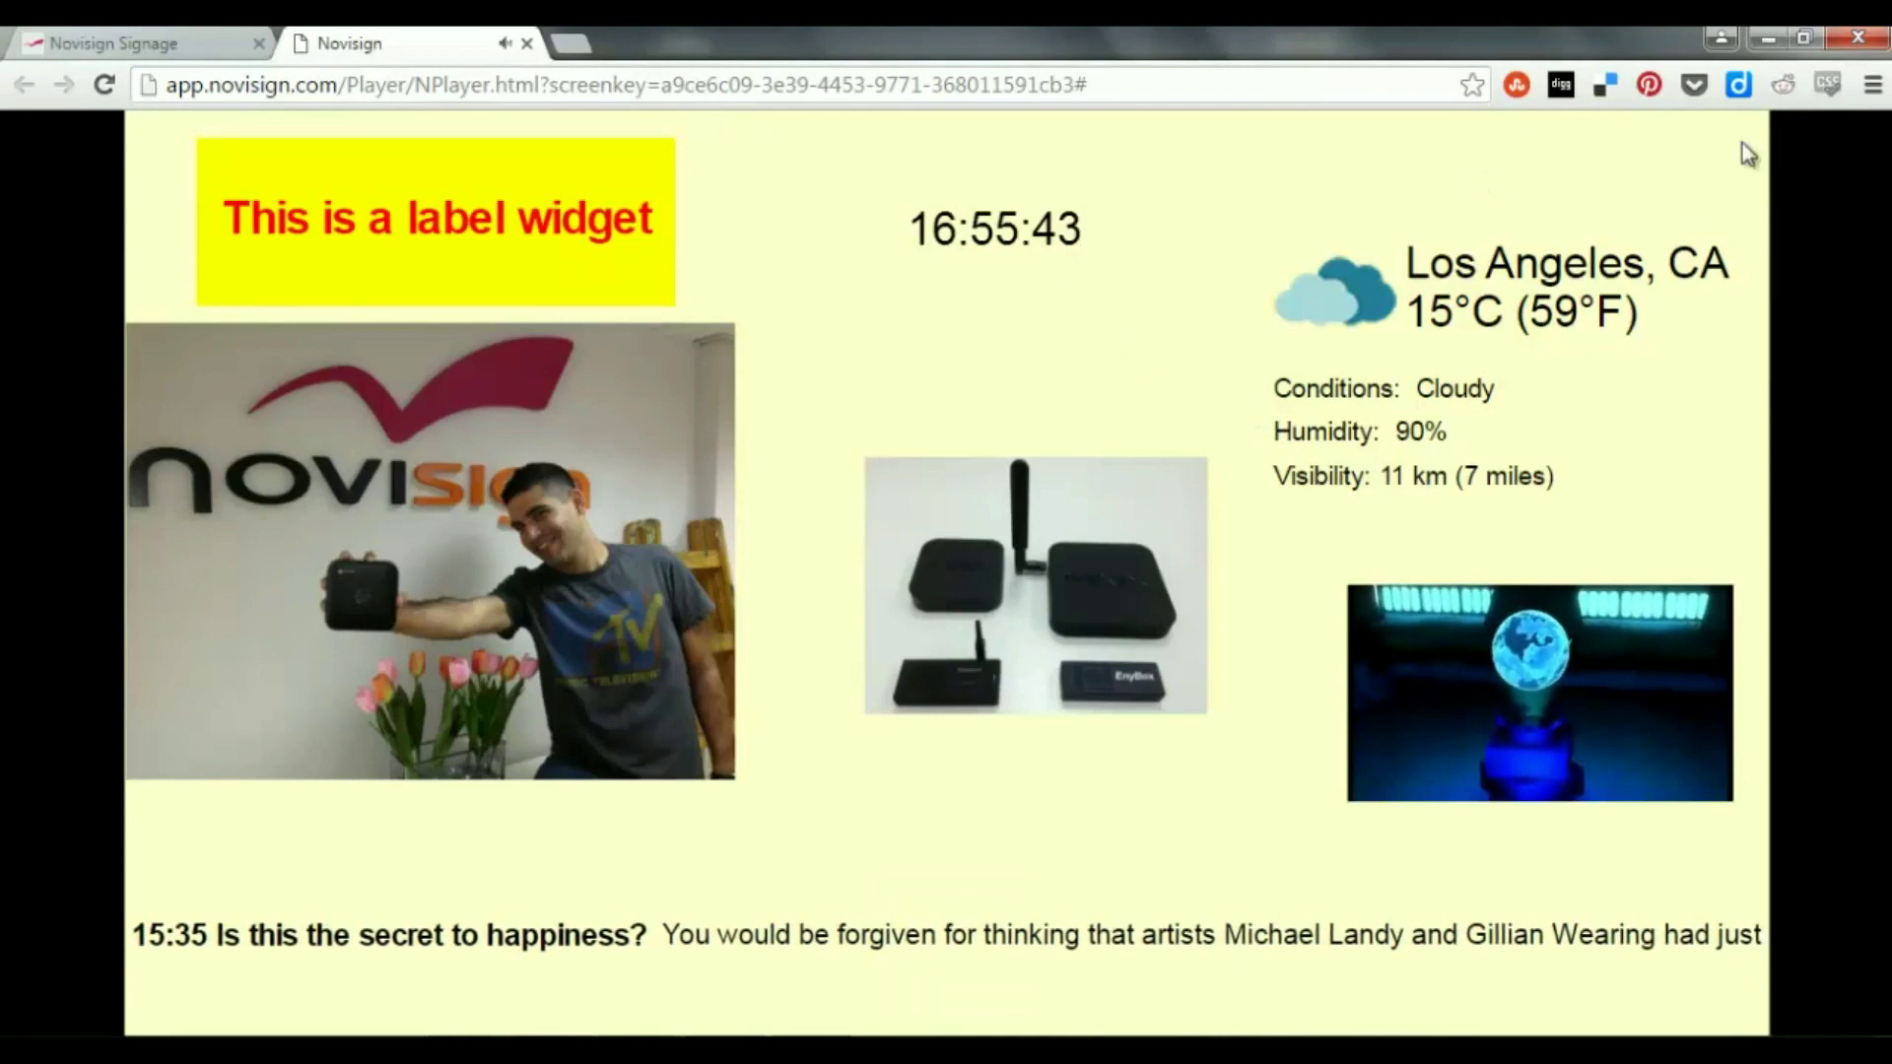
click(528, 41)
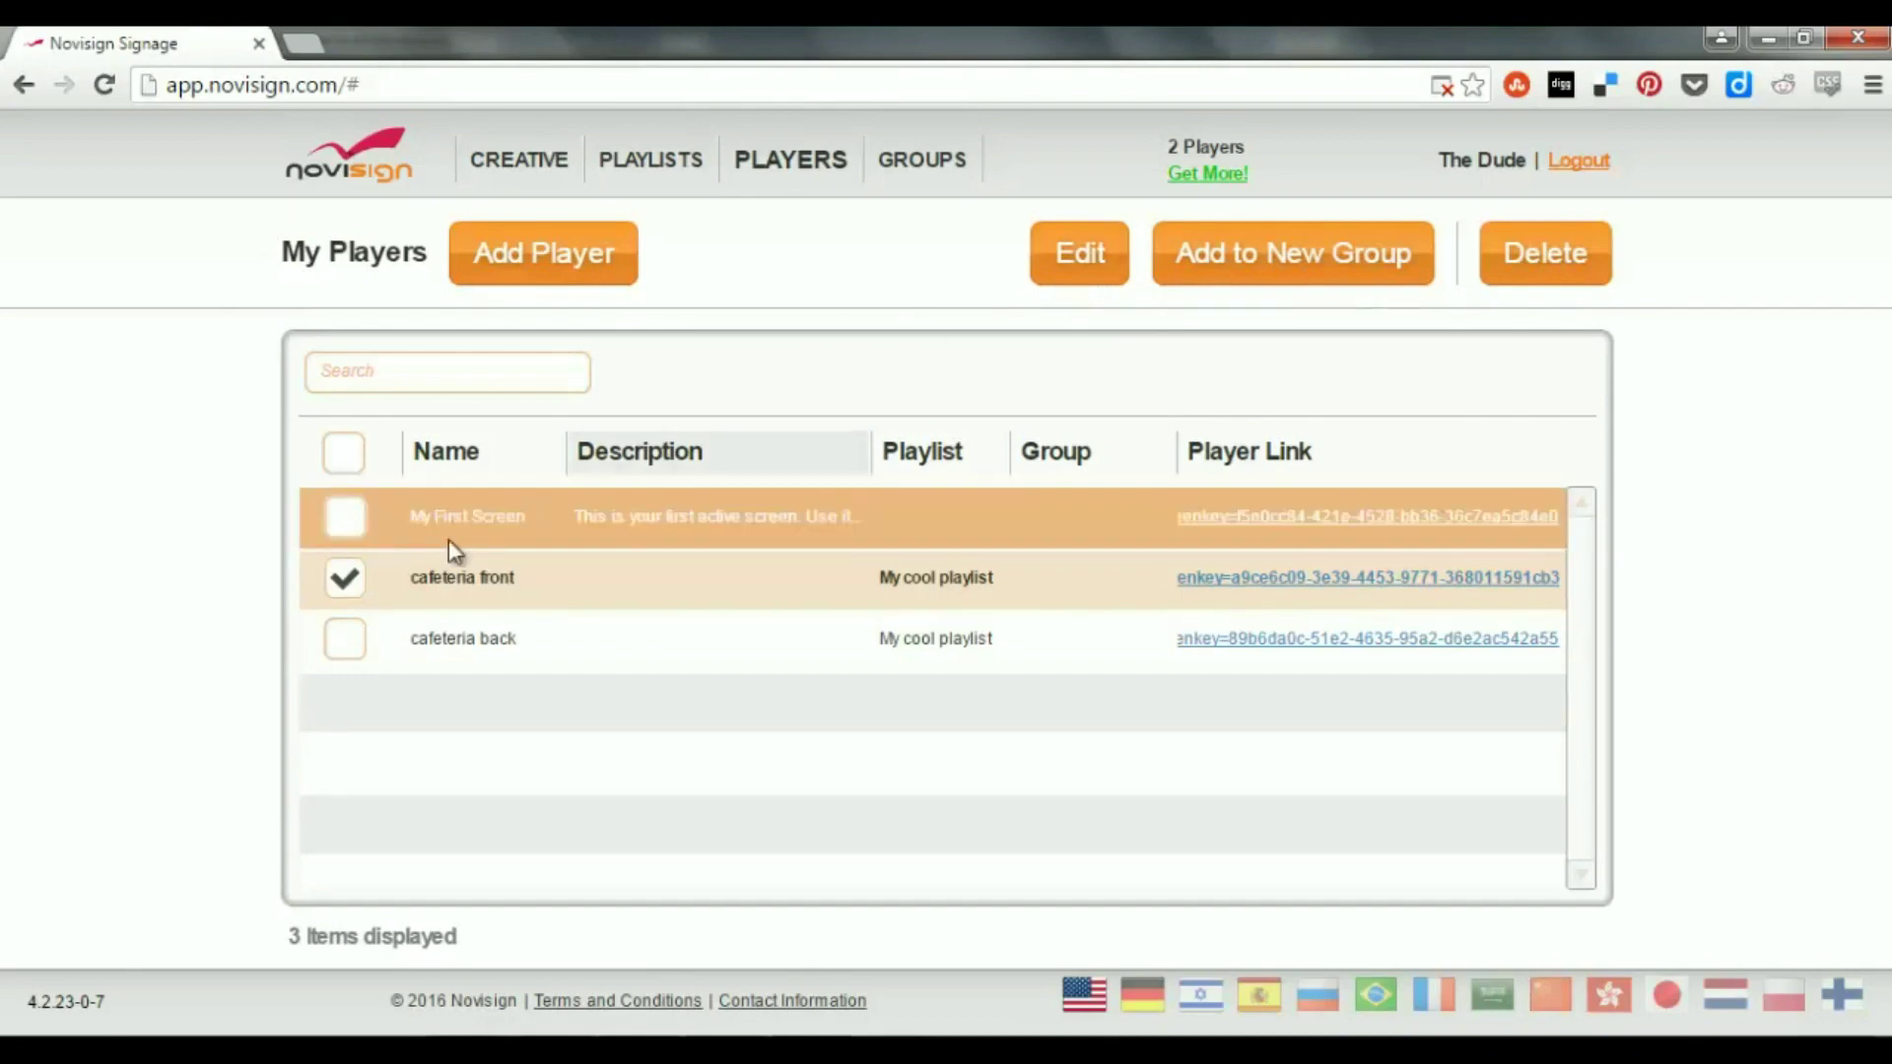
Step: Edit cafeteria front and view My cool playlist's Play forever expiration setting
click(346, 578)
click(346, 578)
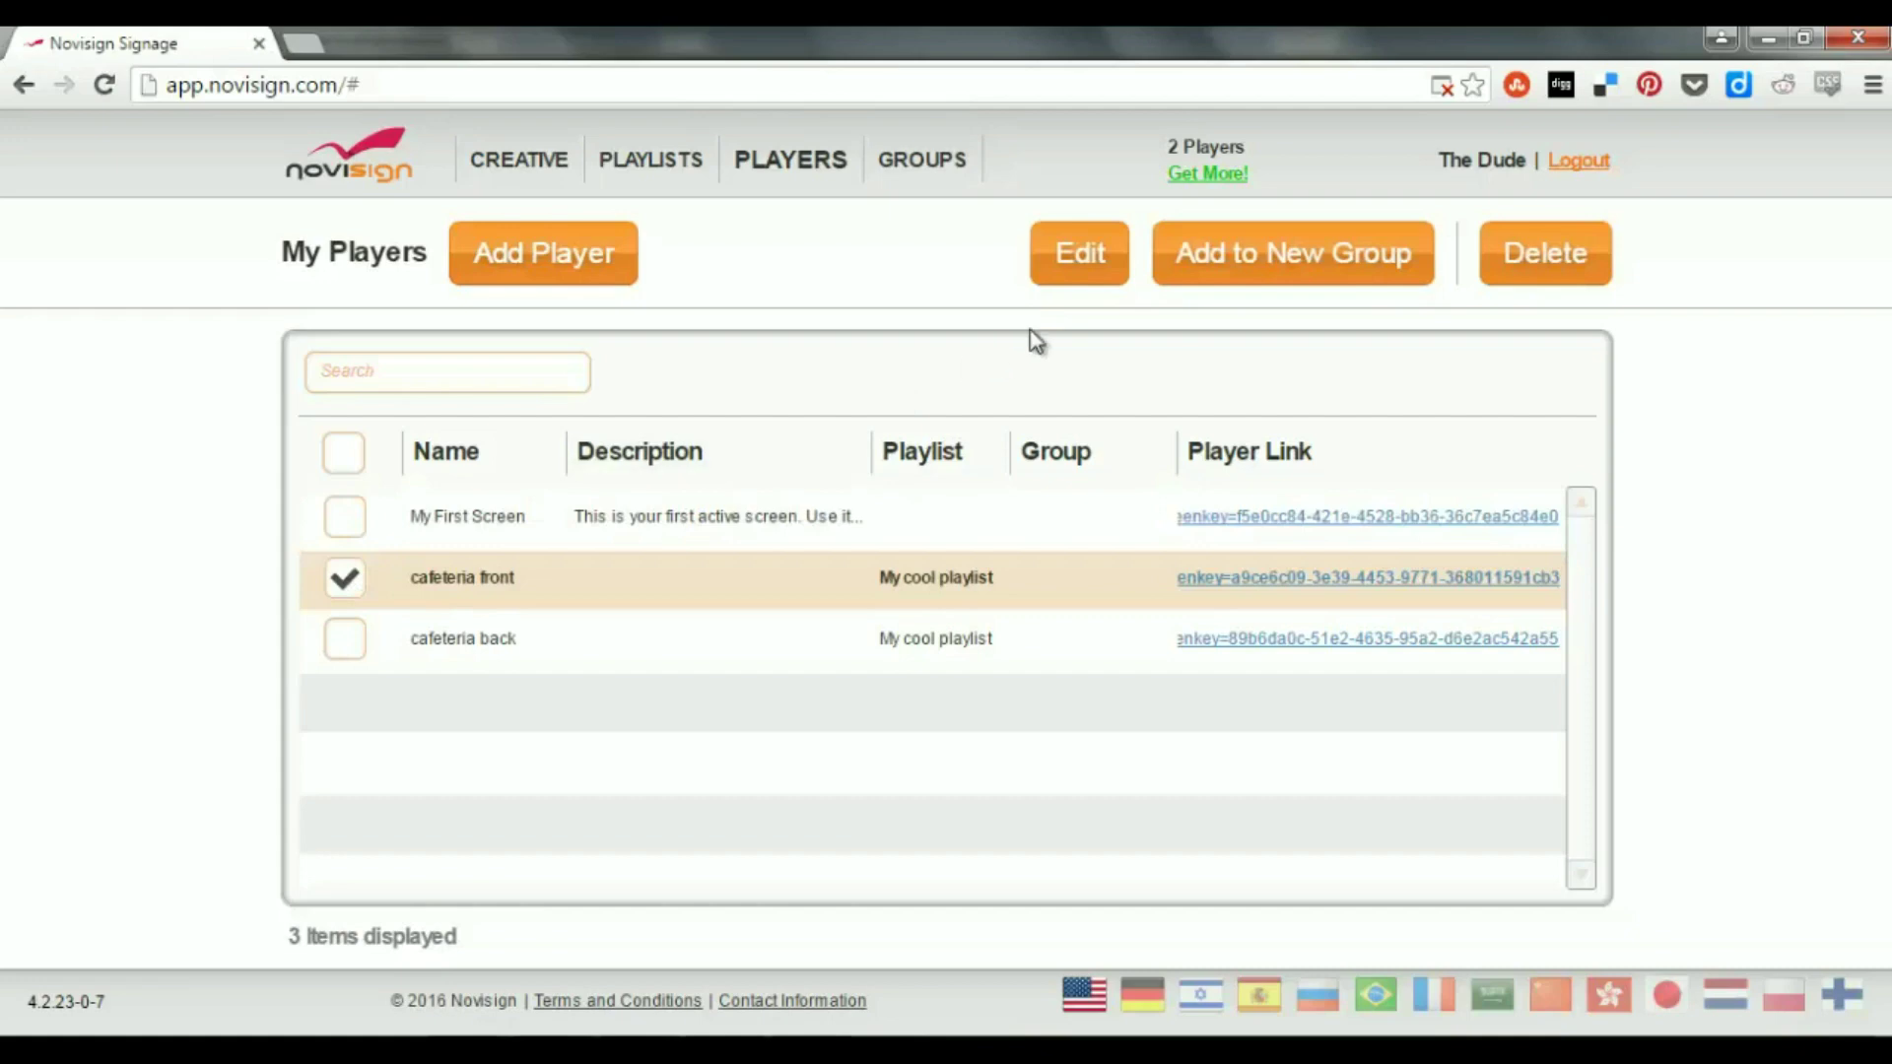
click(1060, 264)
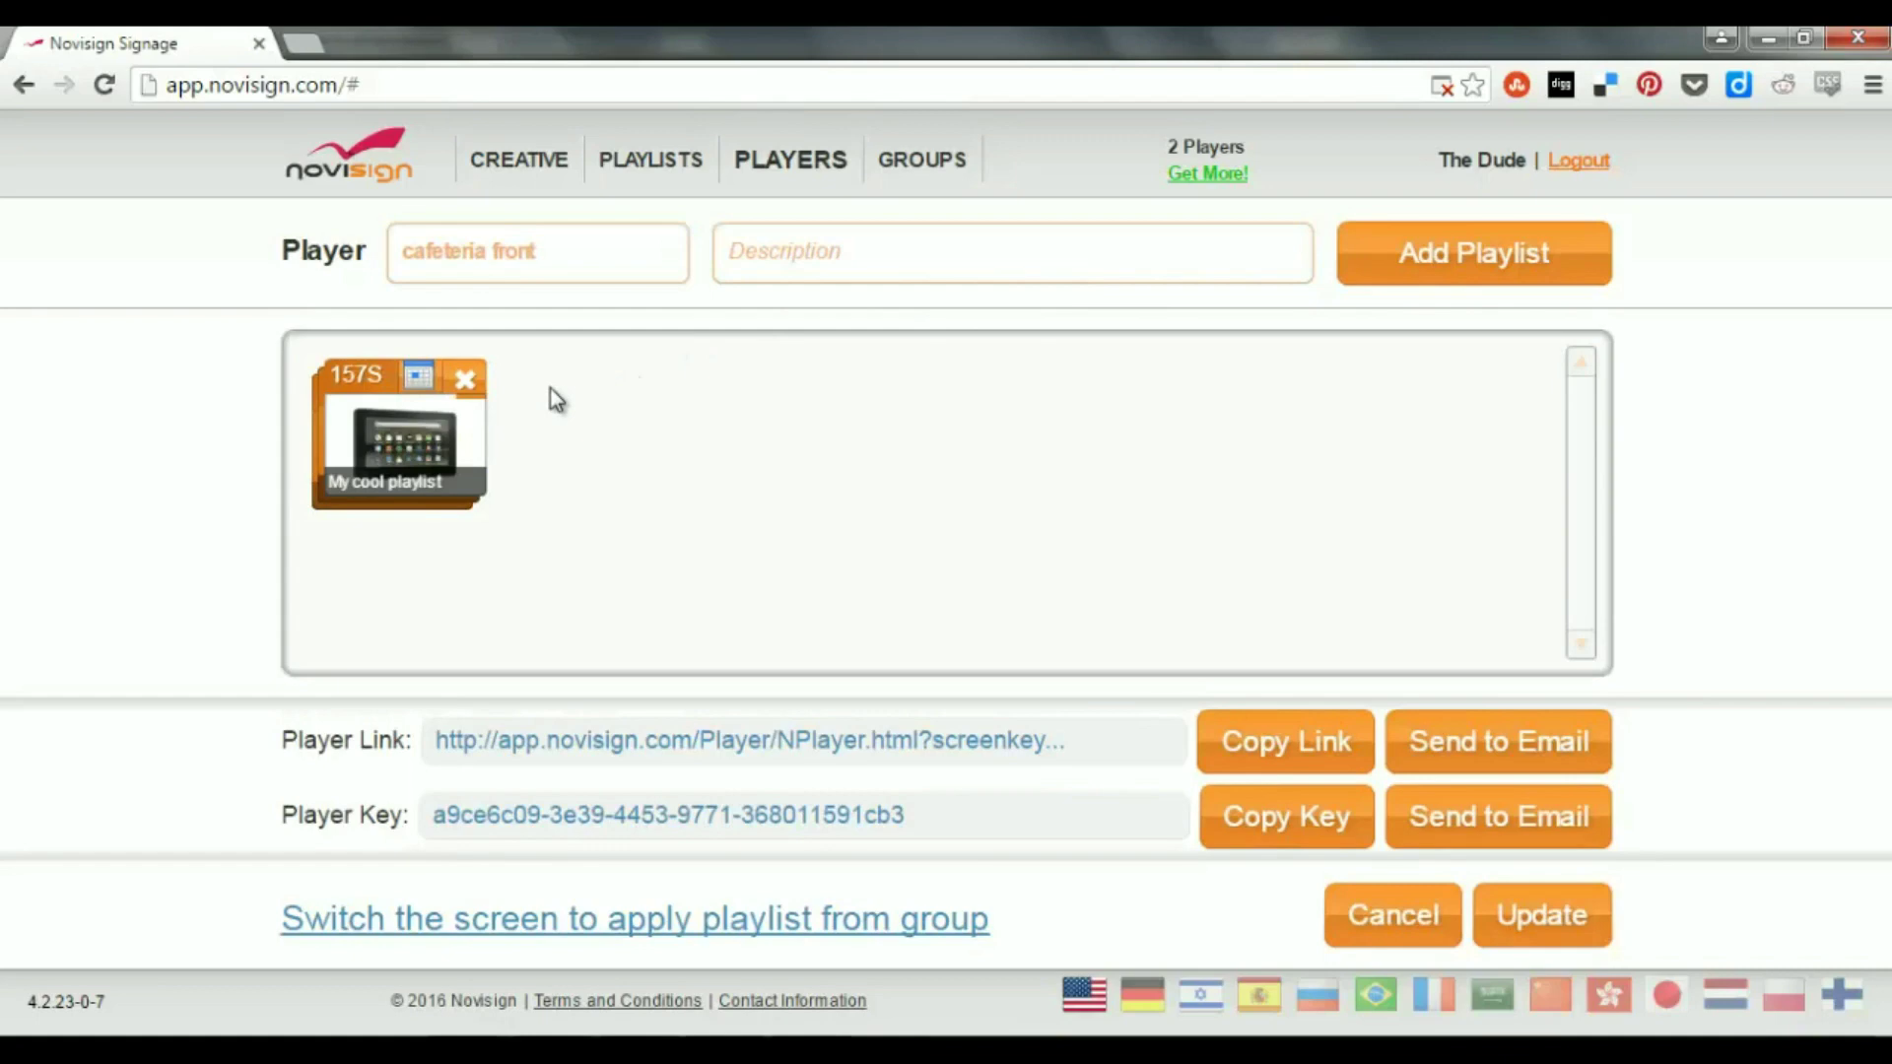
click(419, 379)
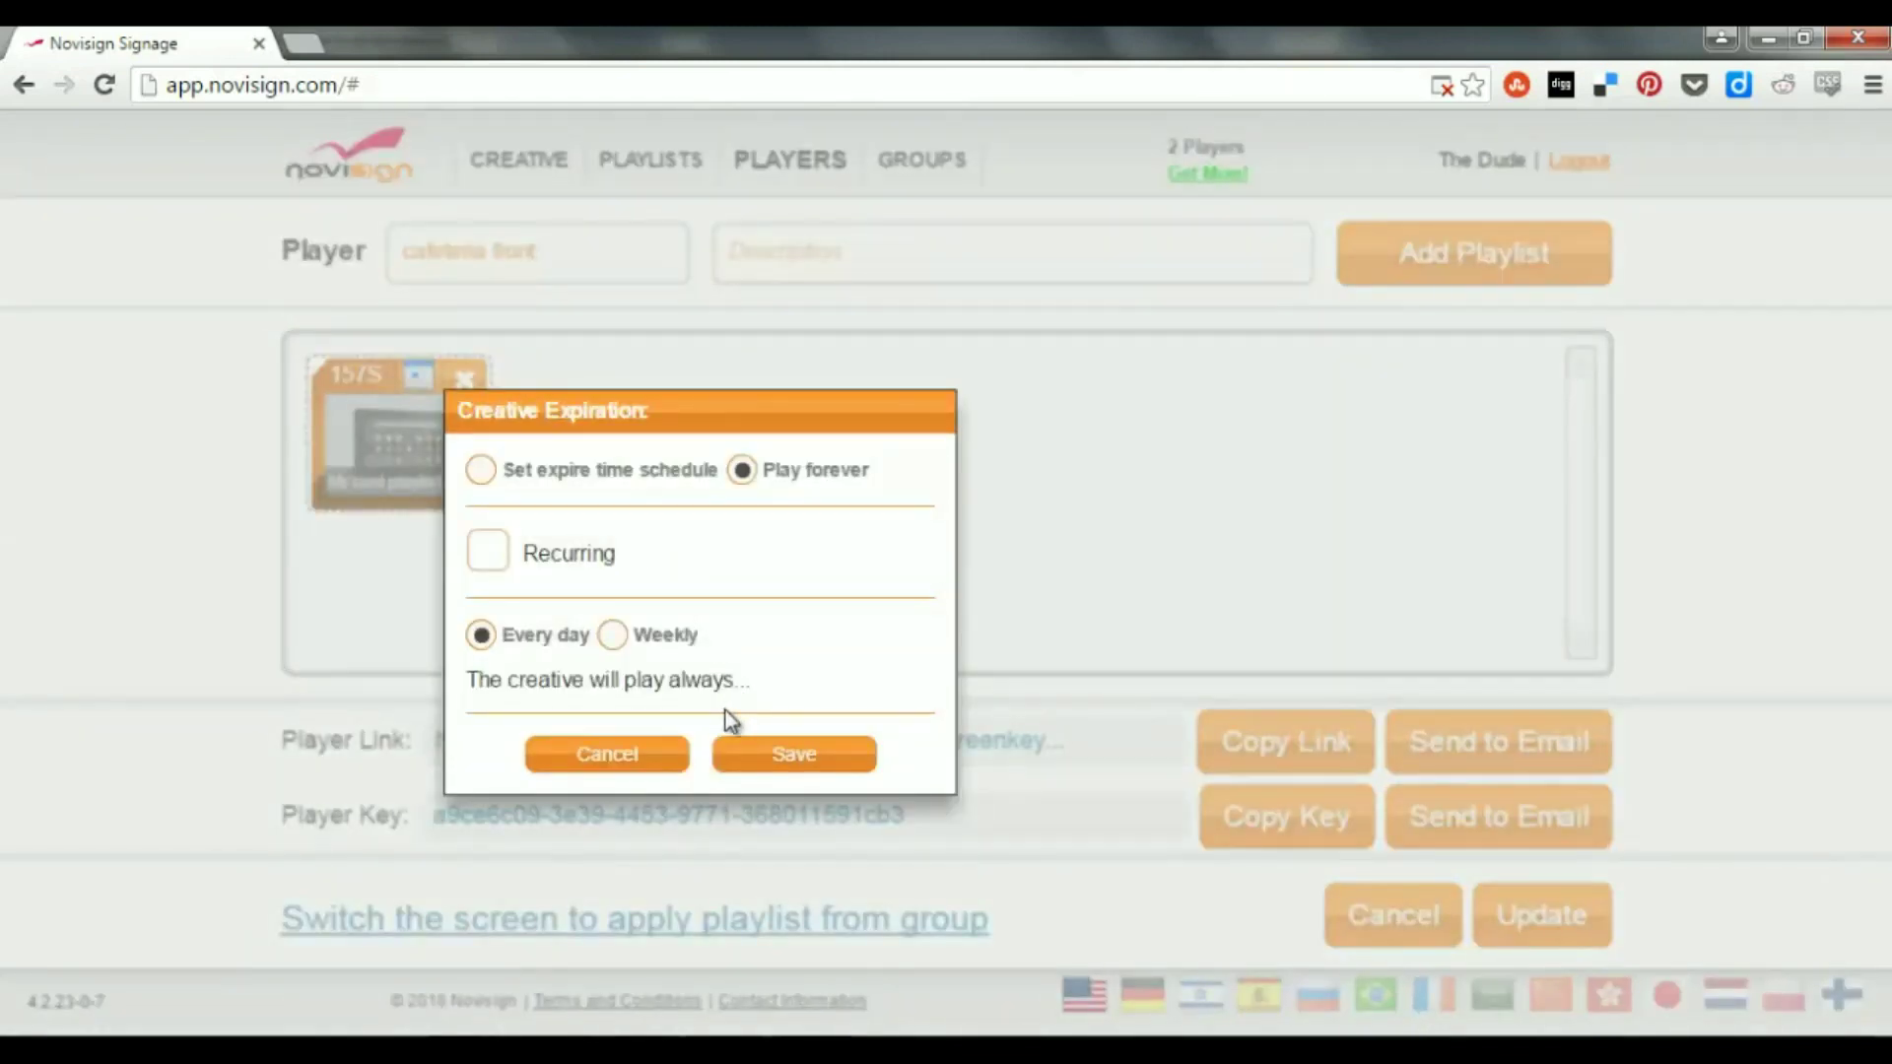
click(659, 752)
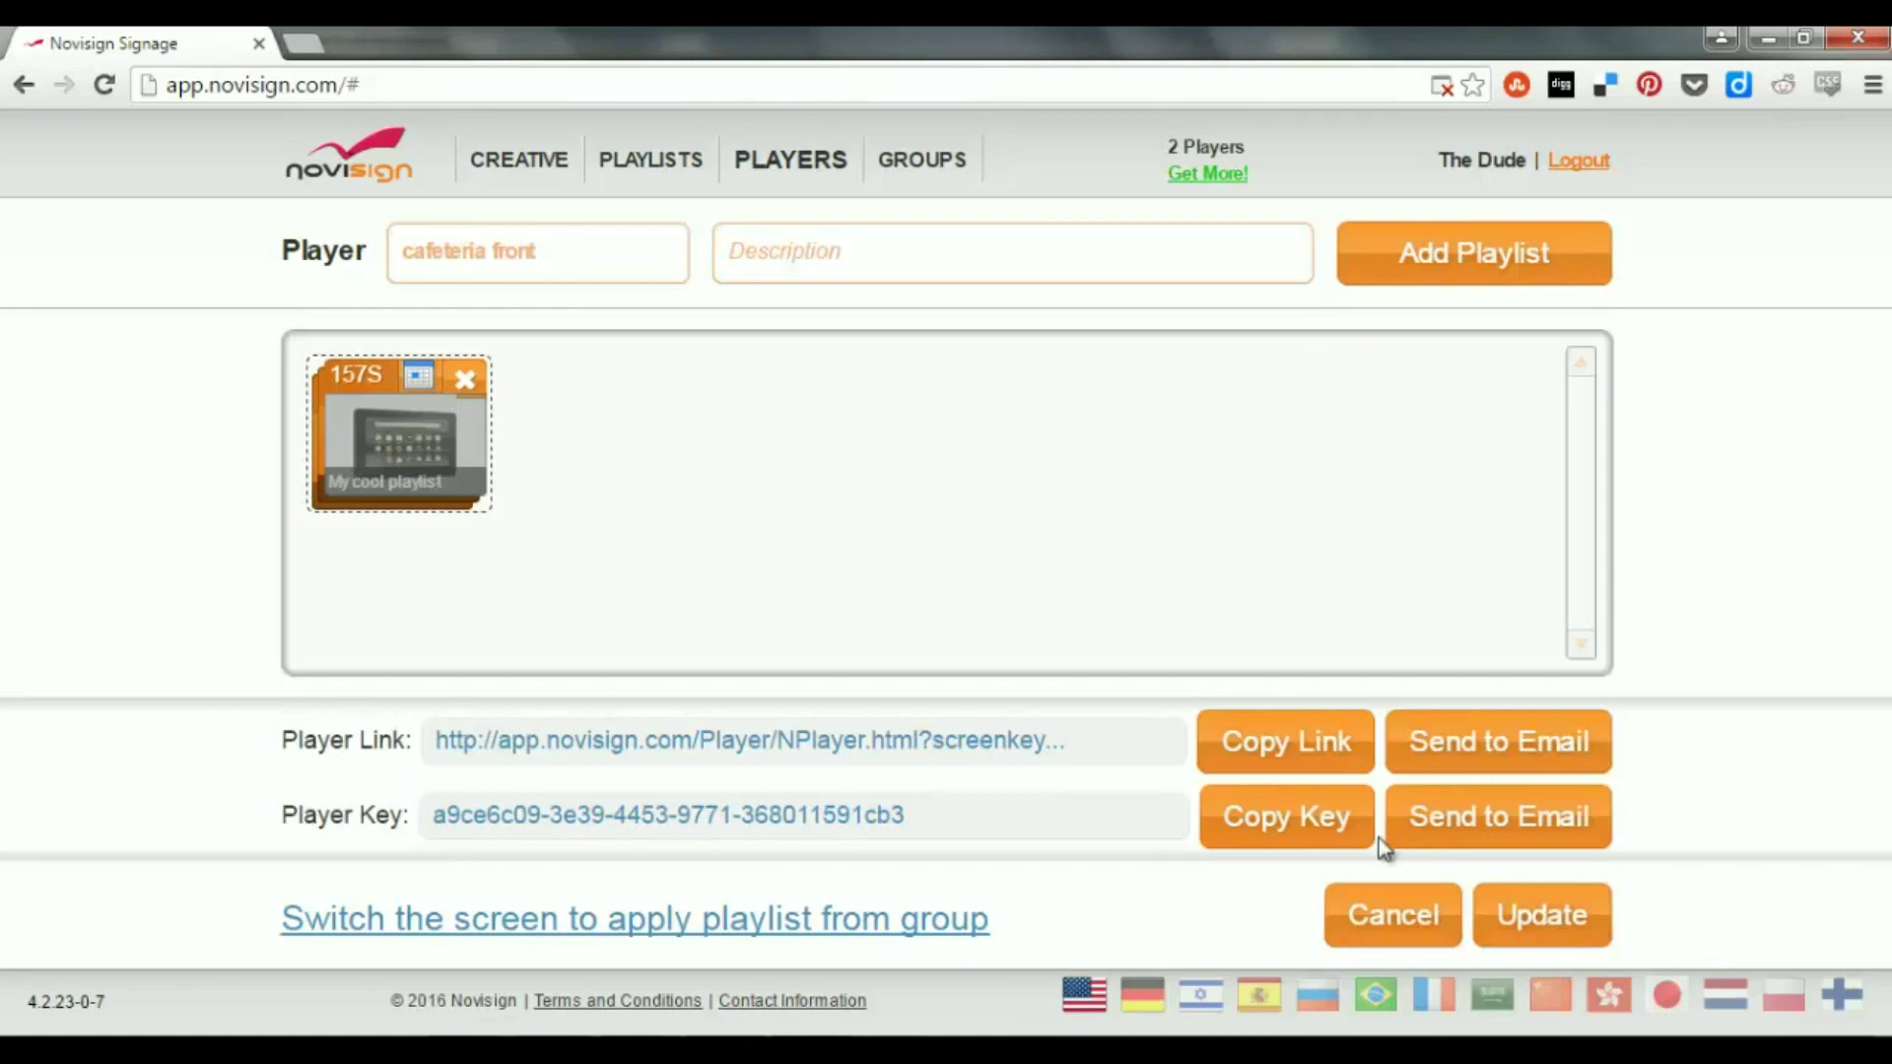
Step: Copy the cafeteria front player key and open a new browser tab
click(1313, 818)
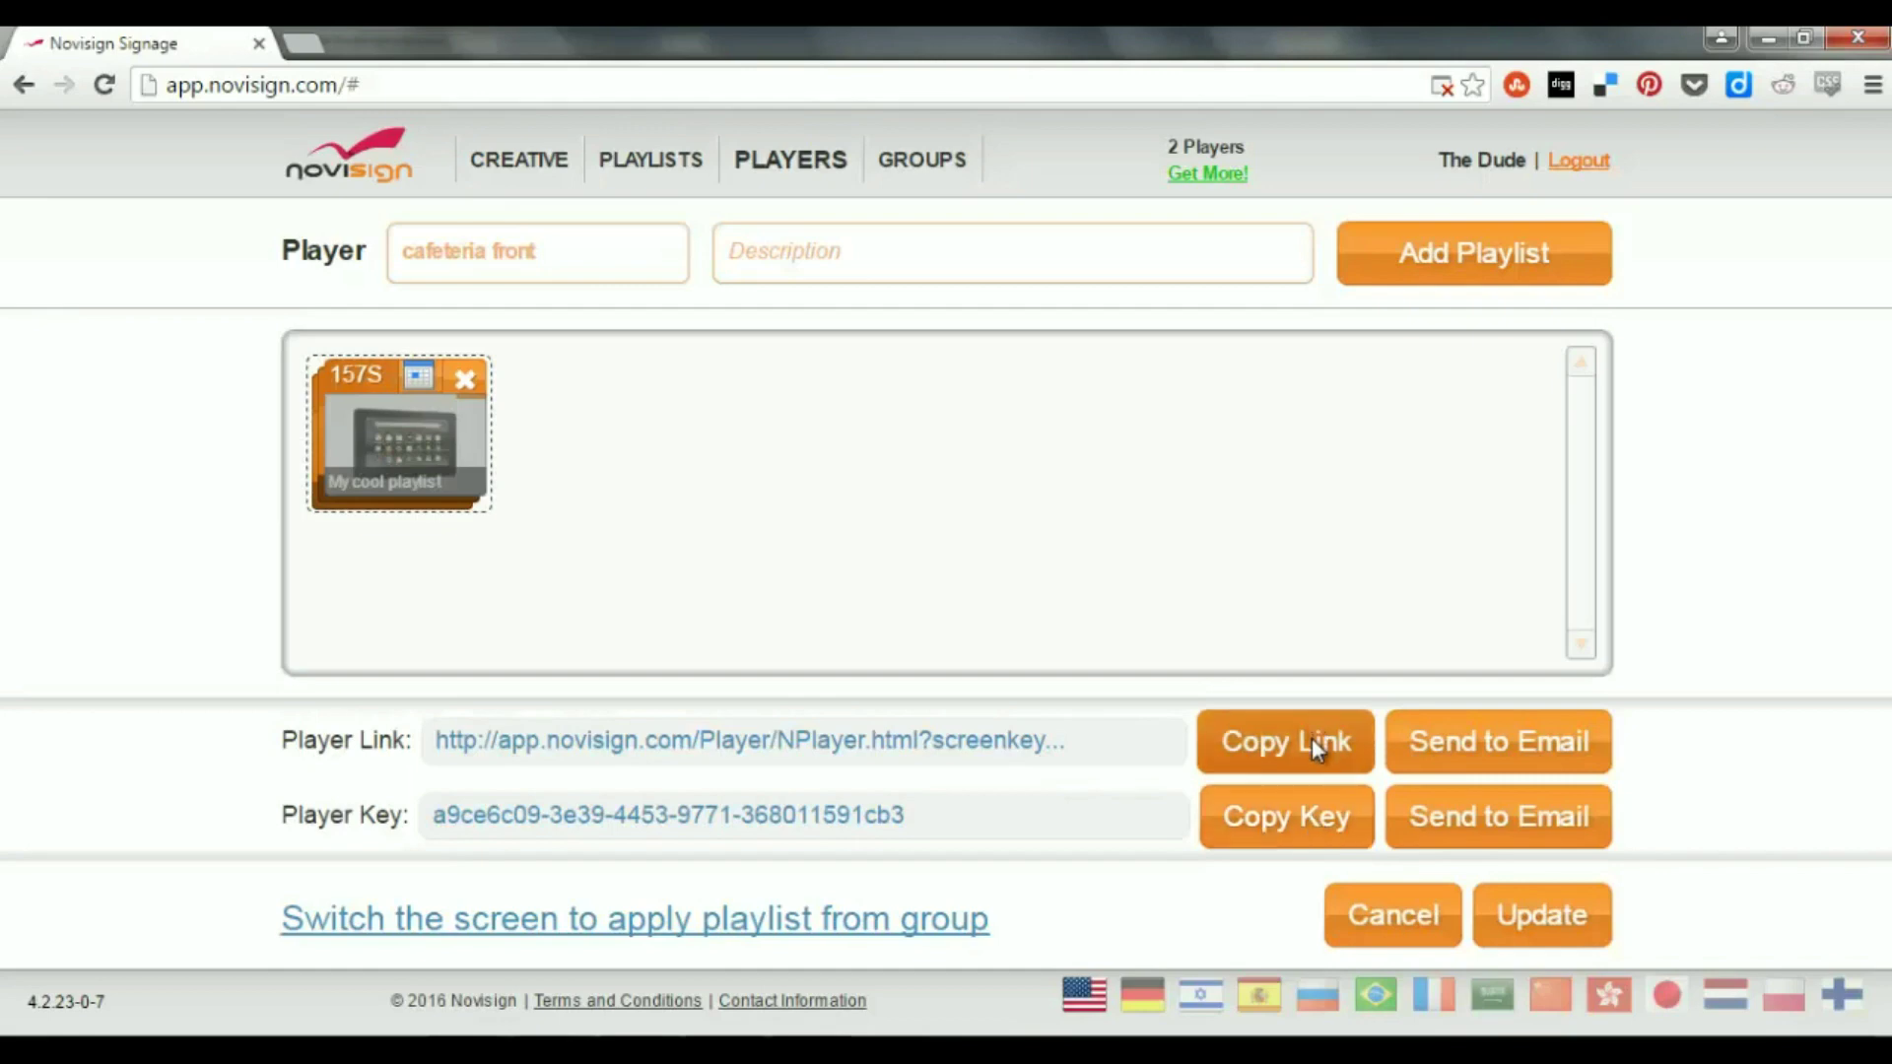
click(305, 42)
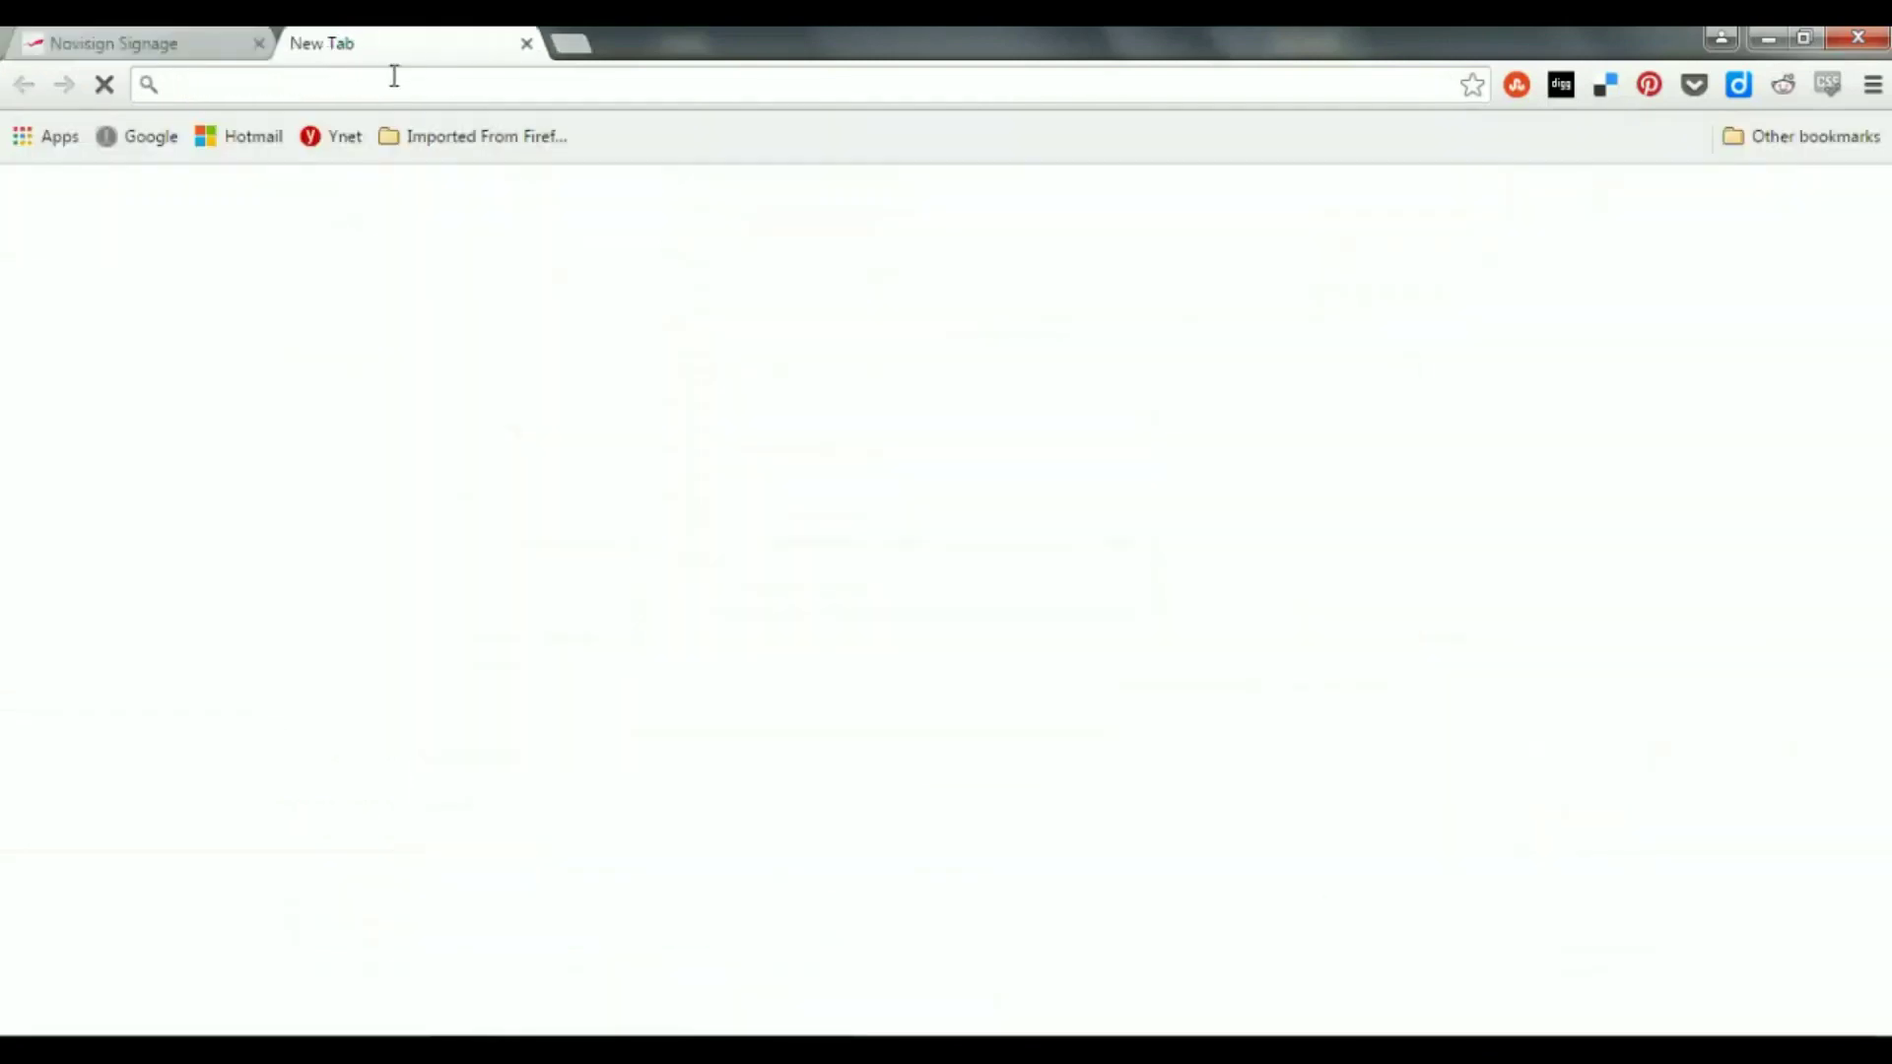
Step: Paste the player link into the new tab, then cancel the cafeteria front editor unchanged
key(ctrl+v)
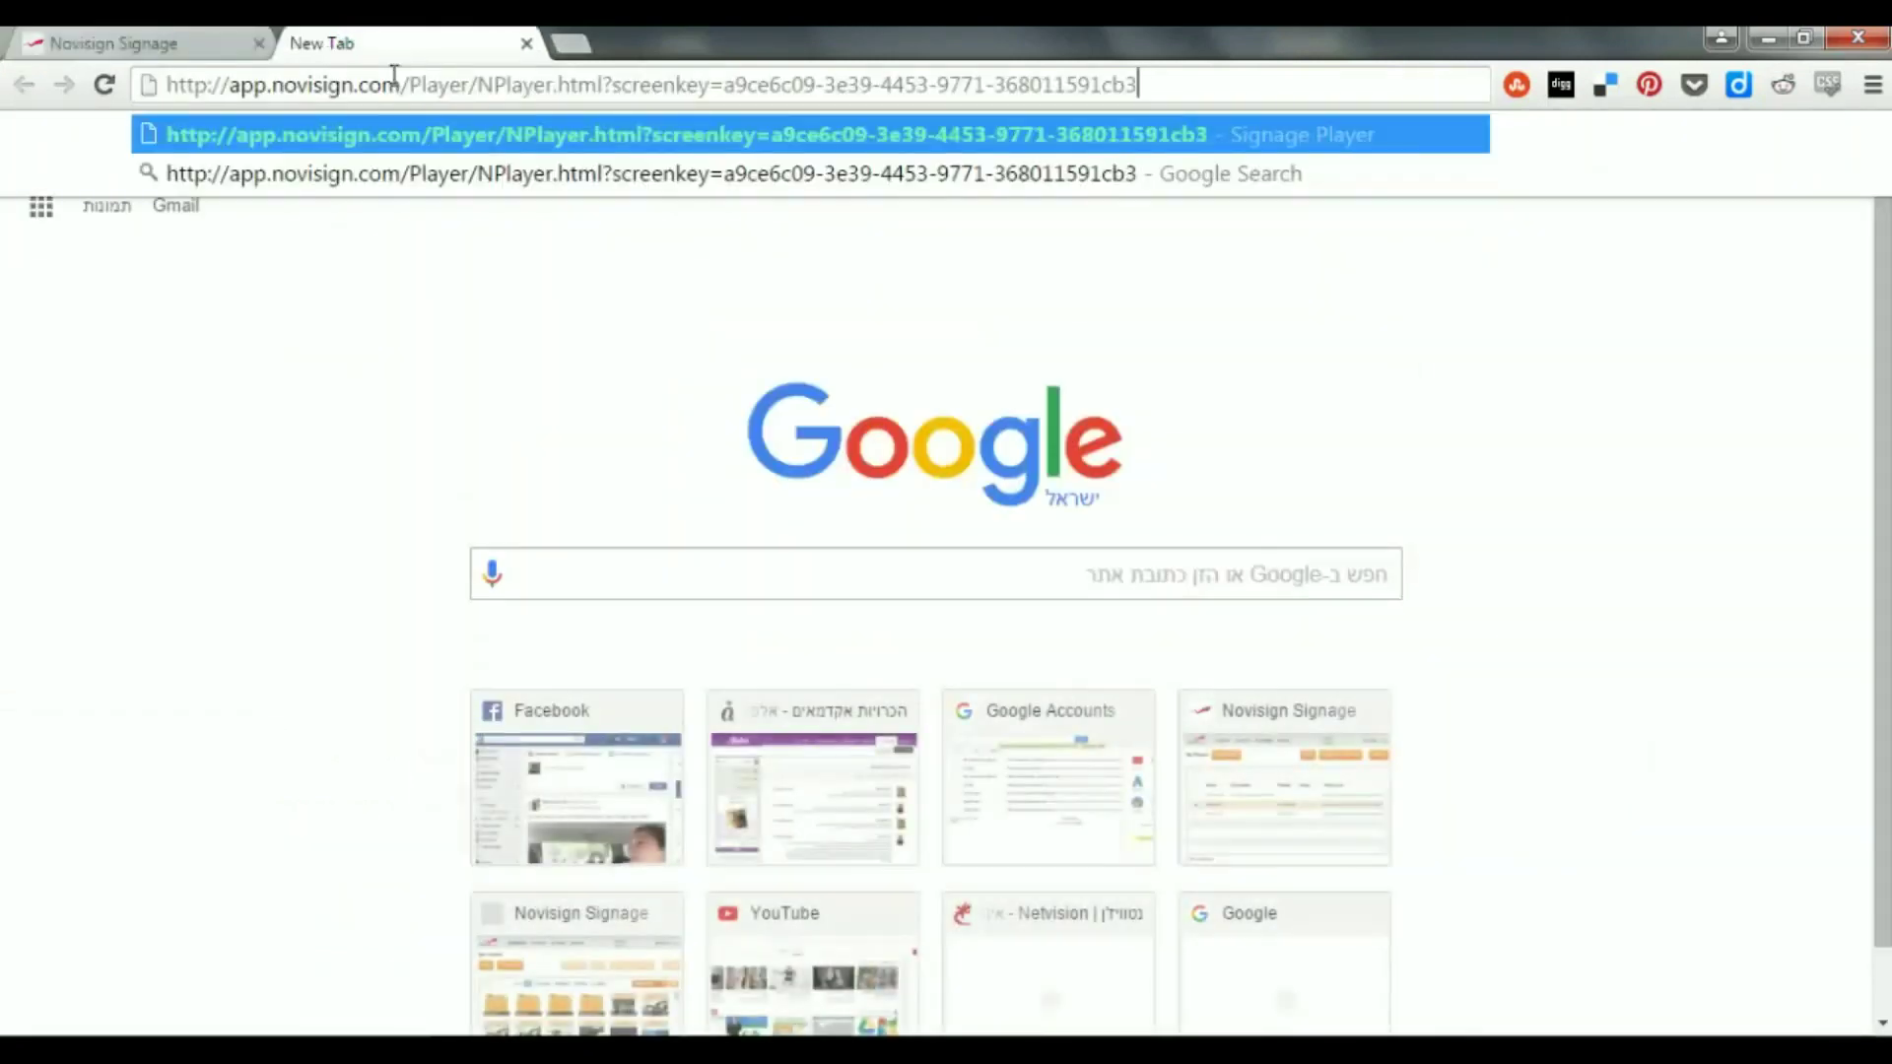
click(225, 44)
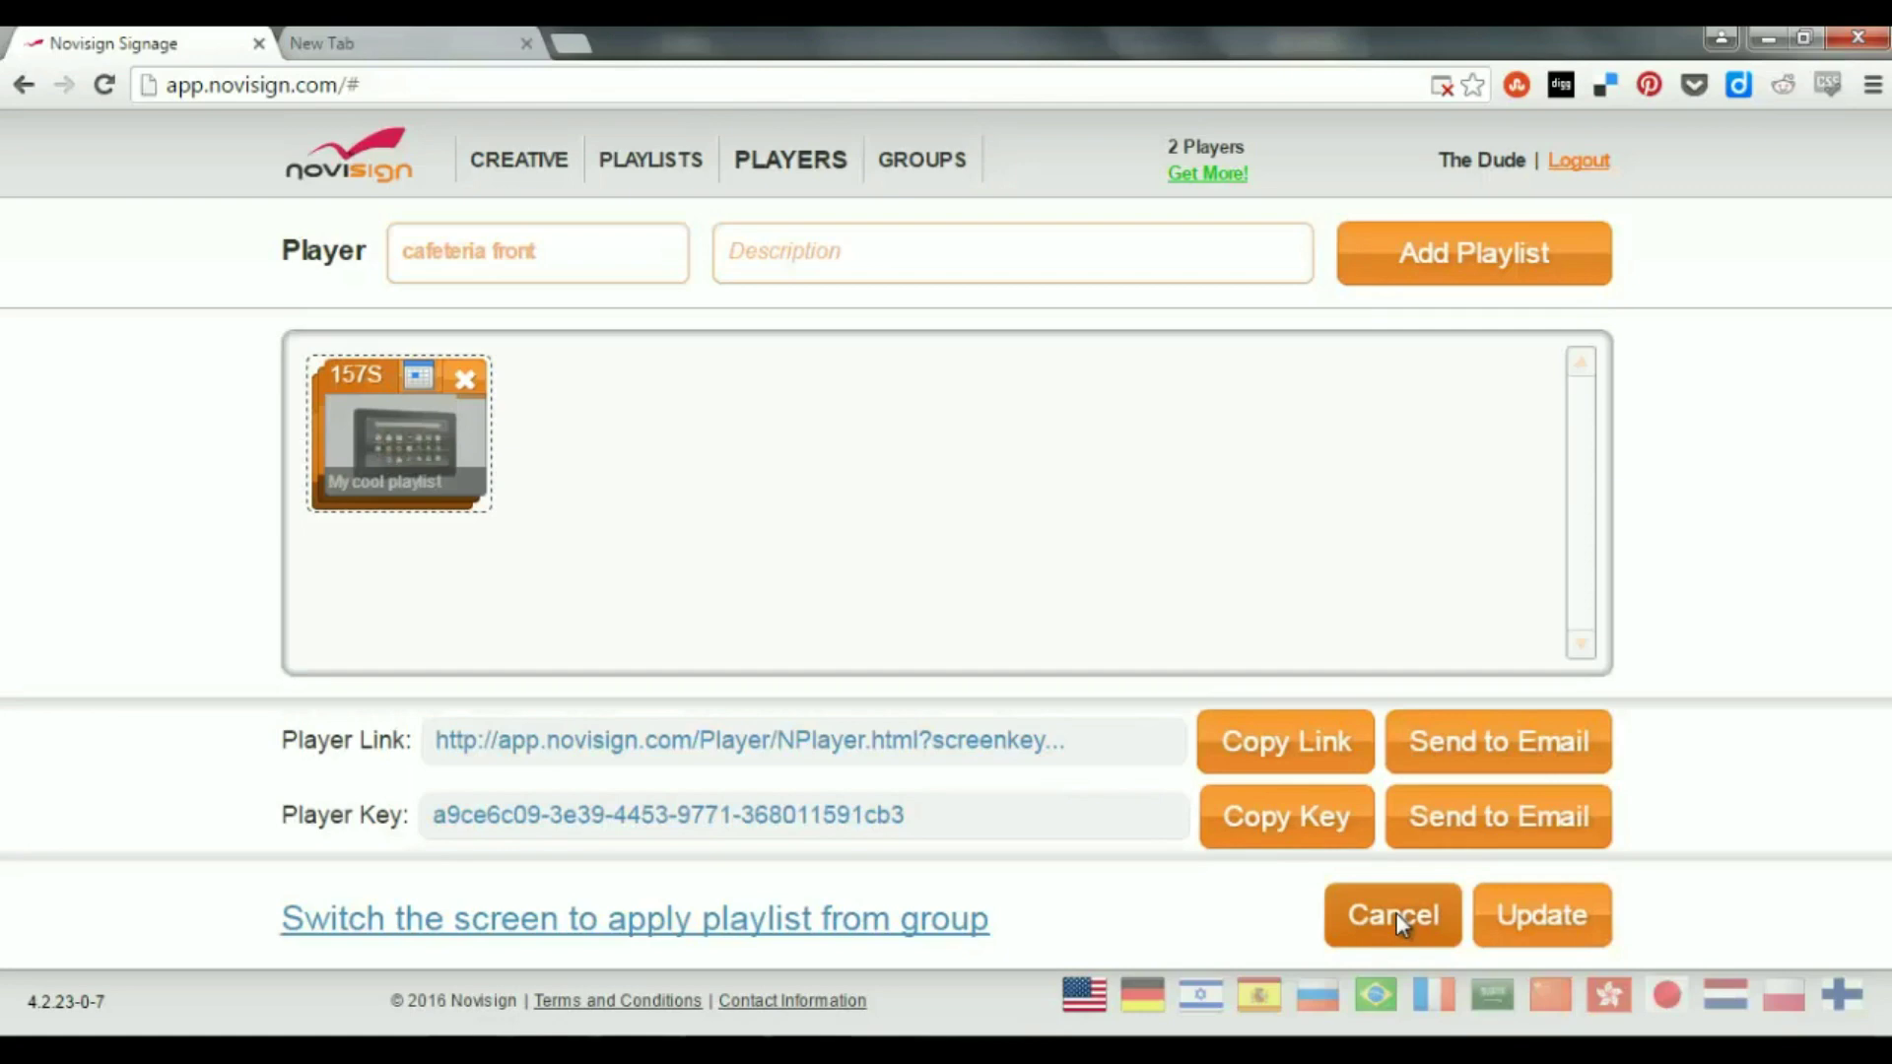
click(1395, 913)
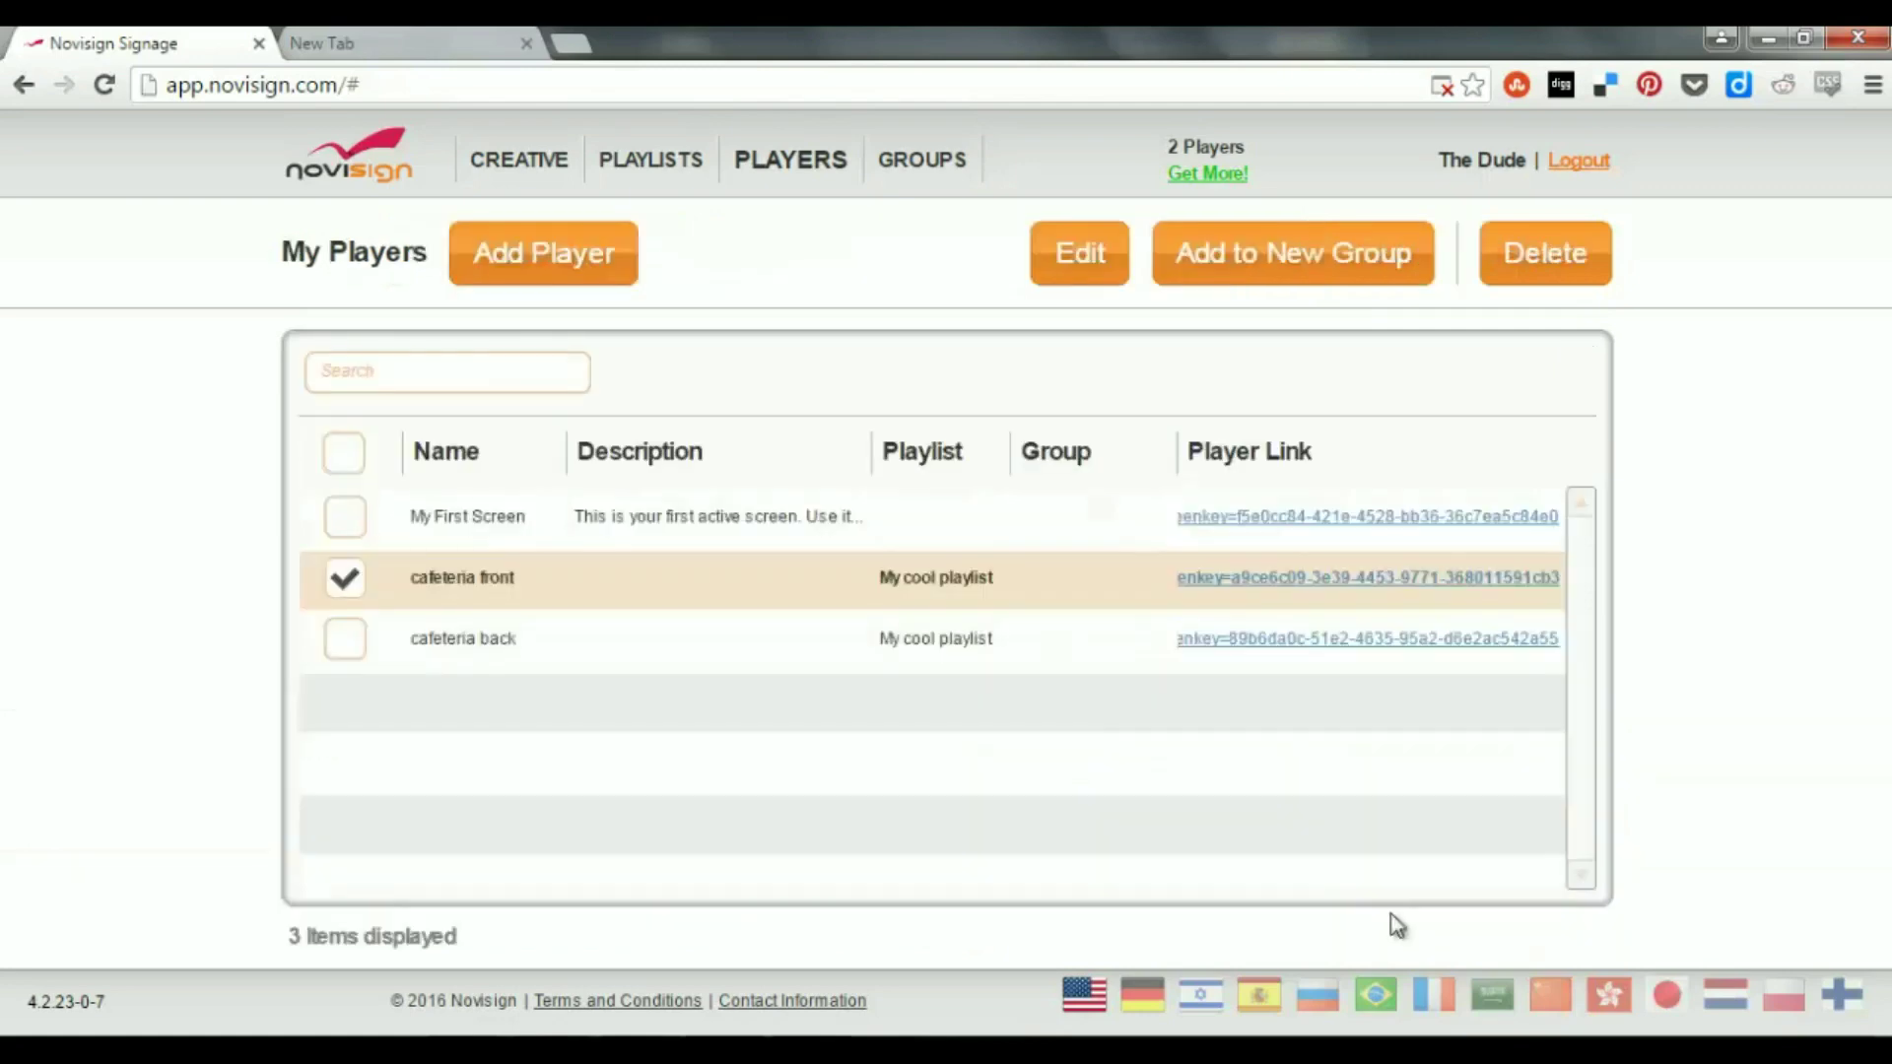
Step: Go to the GROUPS page, which shows 0 groups
click(924, 162)
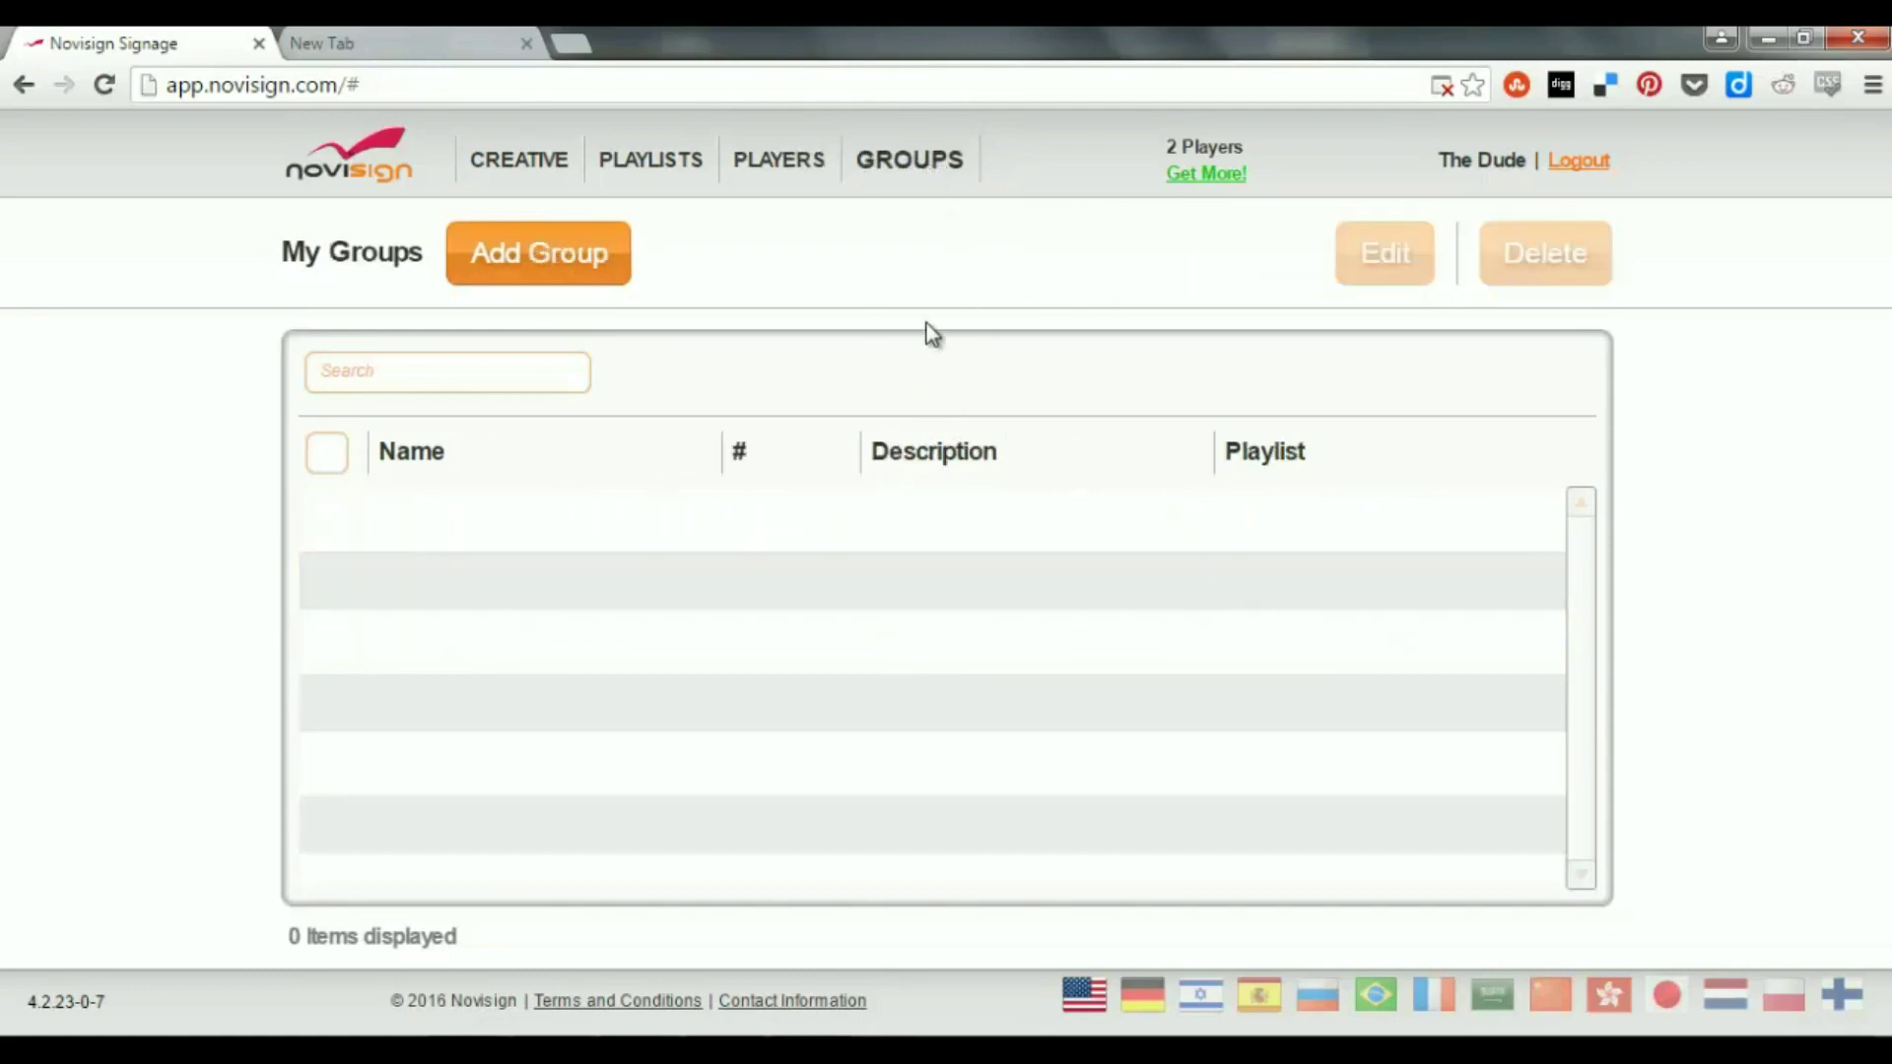
Step: Start a new group named 'LA University'
click(567, 259)
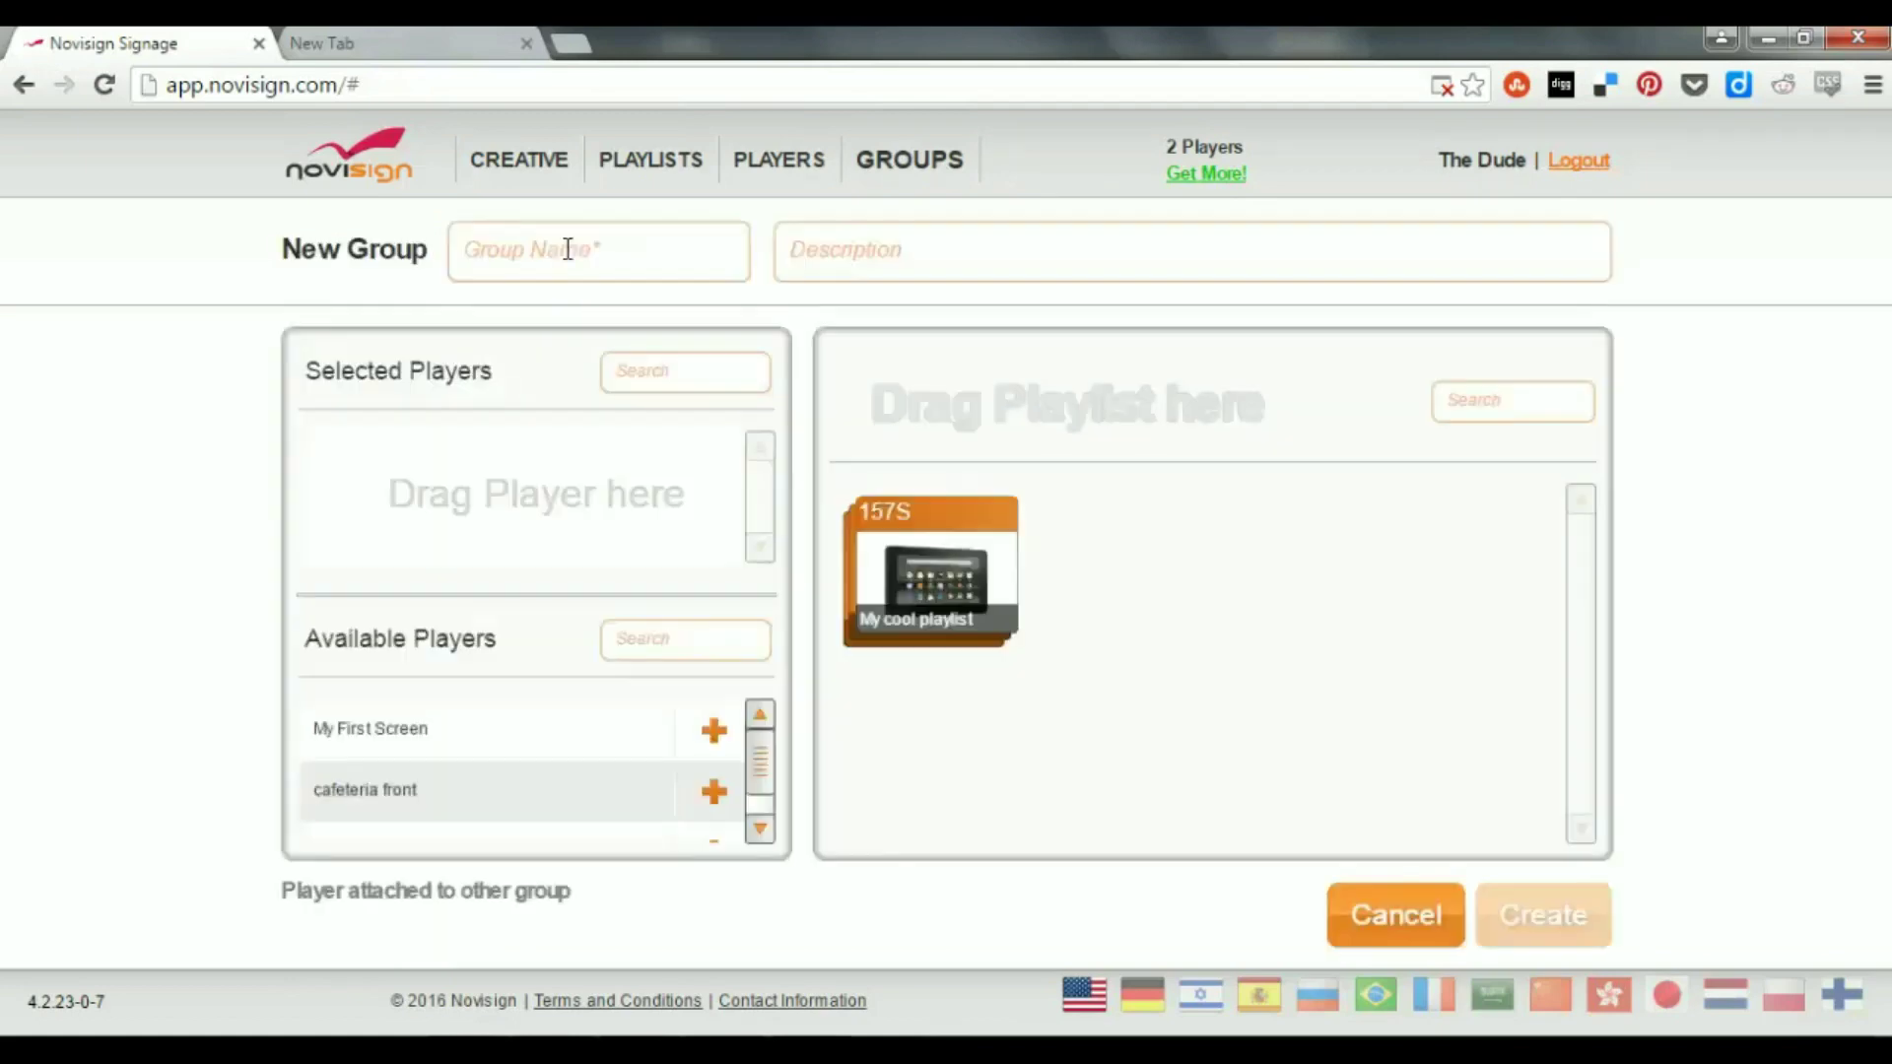
click(624, 253)
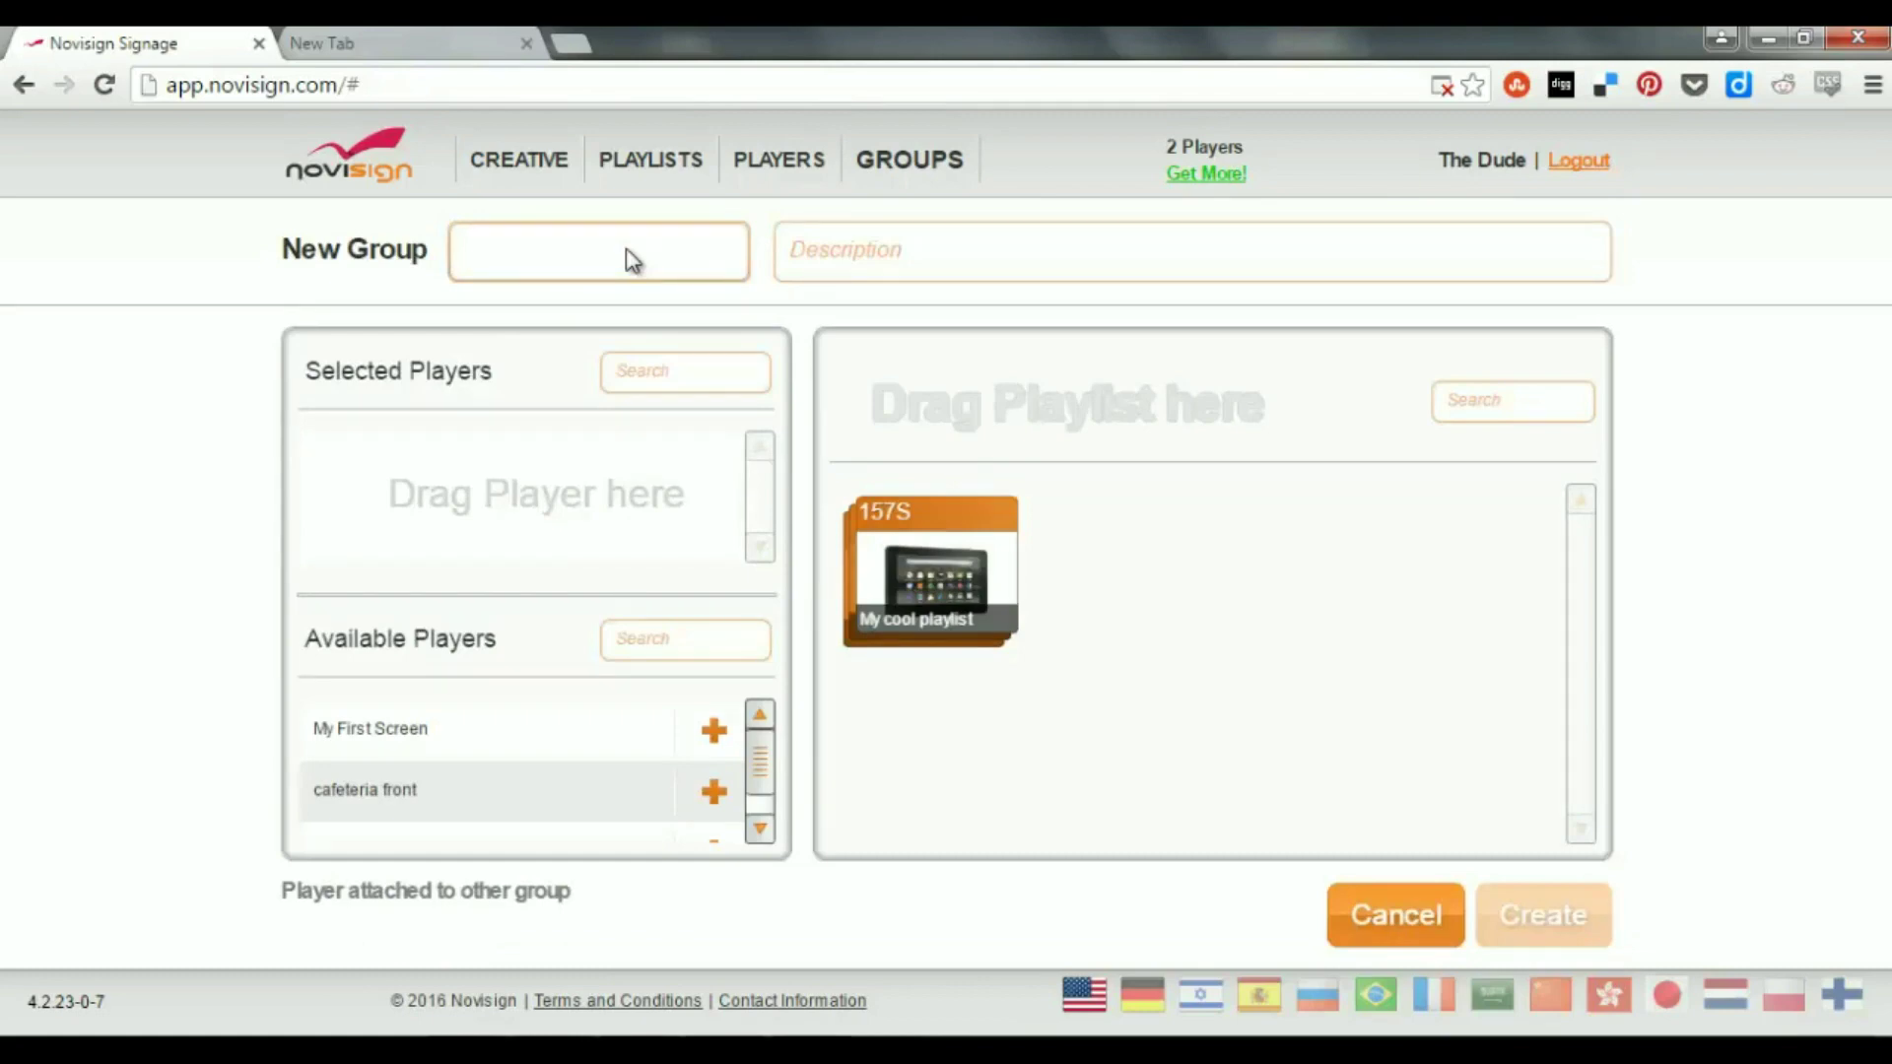
text(LA University)
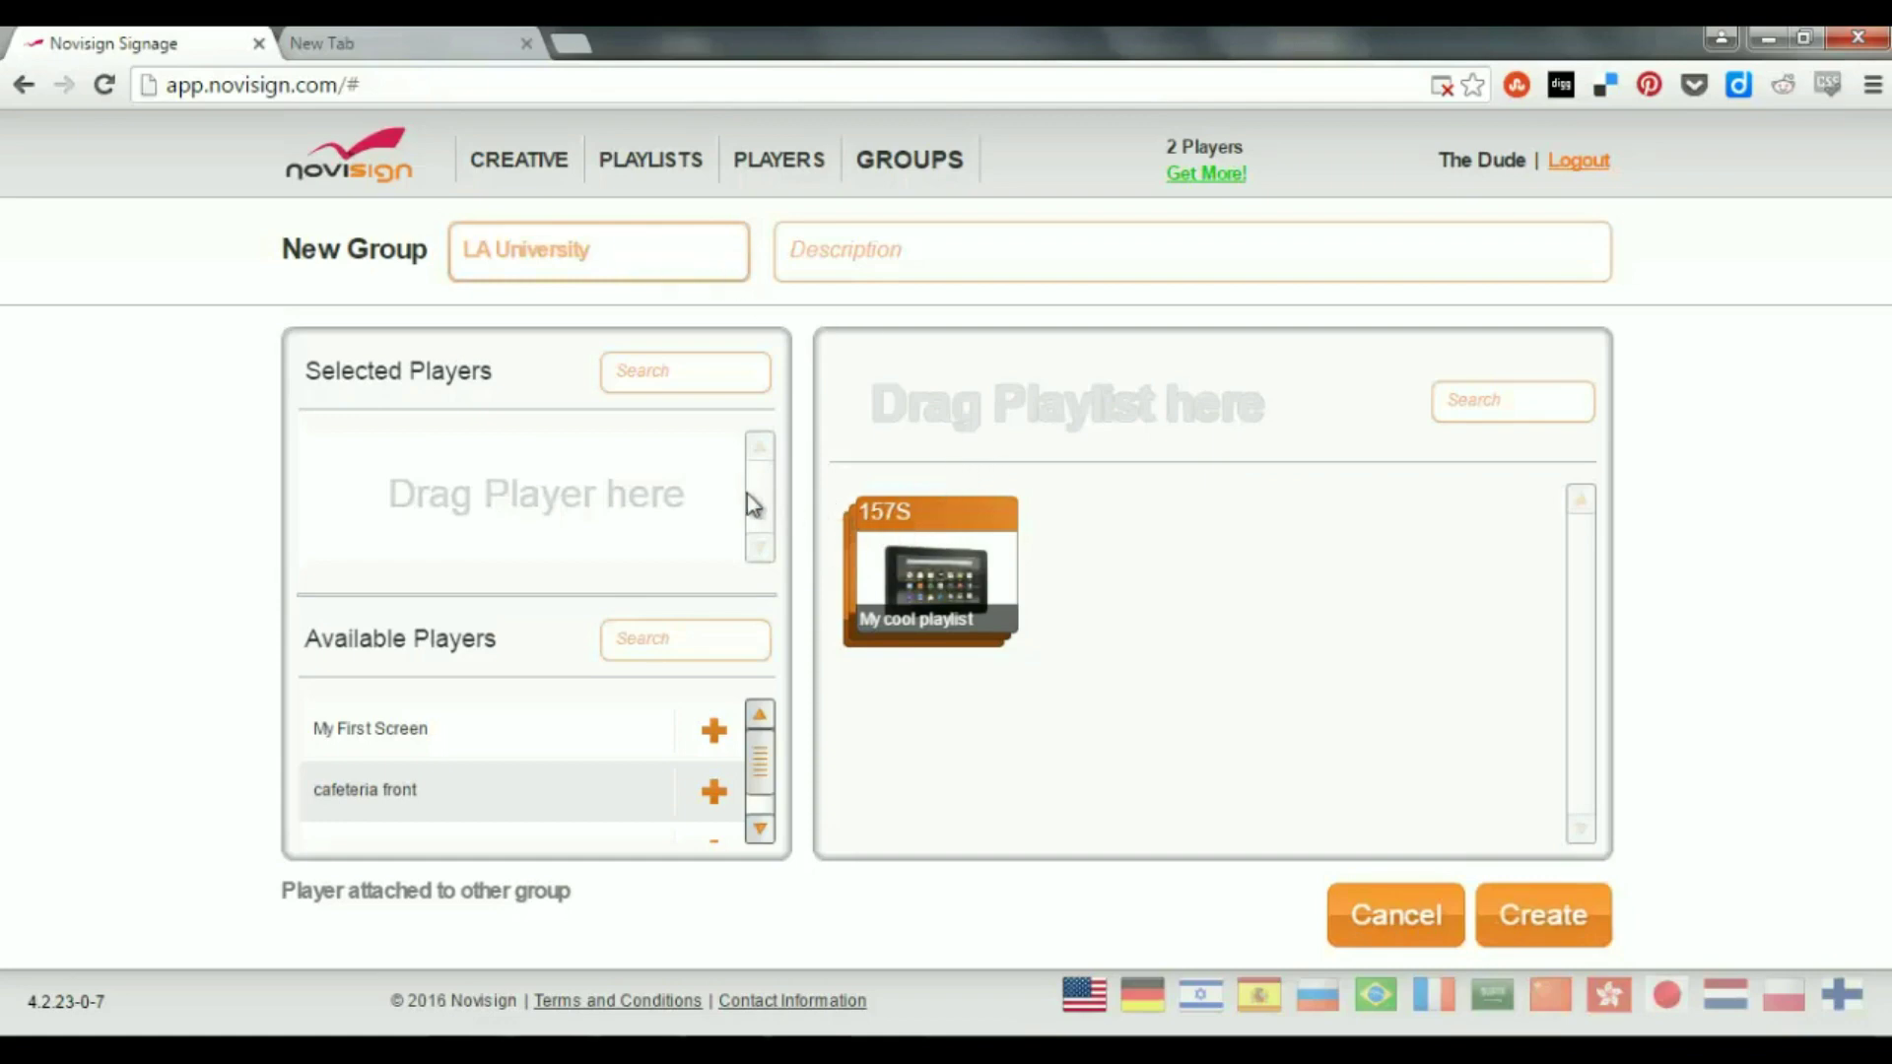
Step: Add cafeteria front, cafeteria back and My cool playlist to the group, then create it
drag(764, 778, 765, 815)
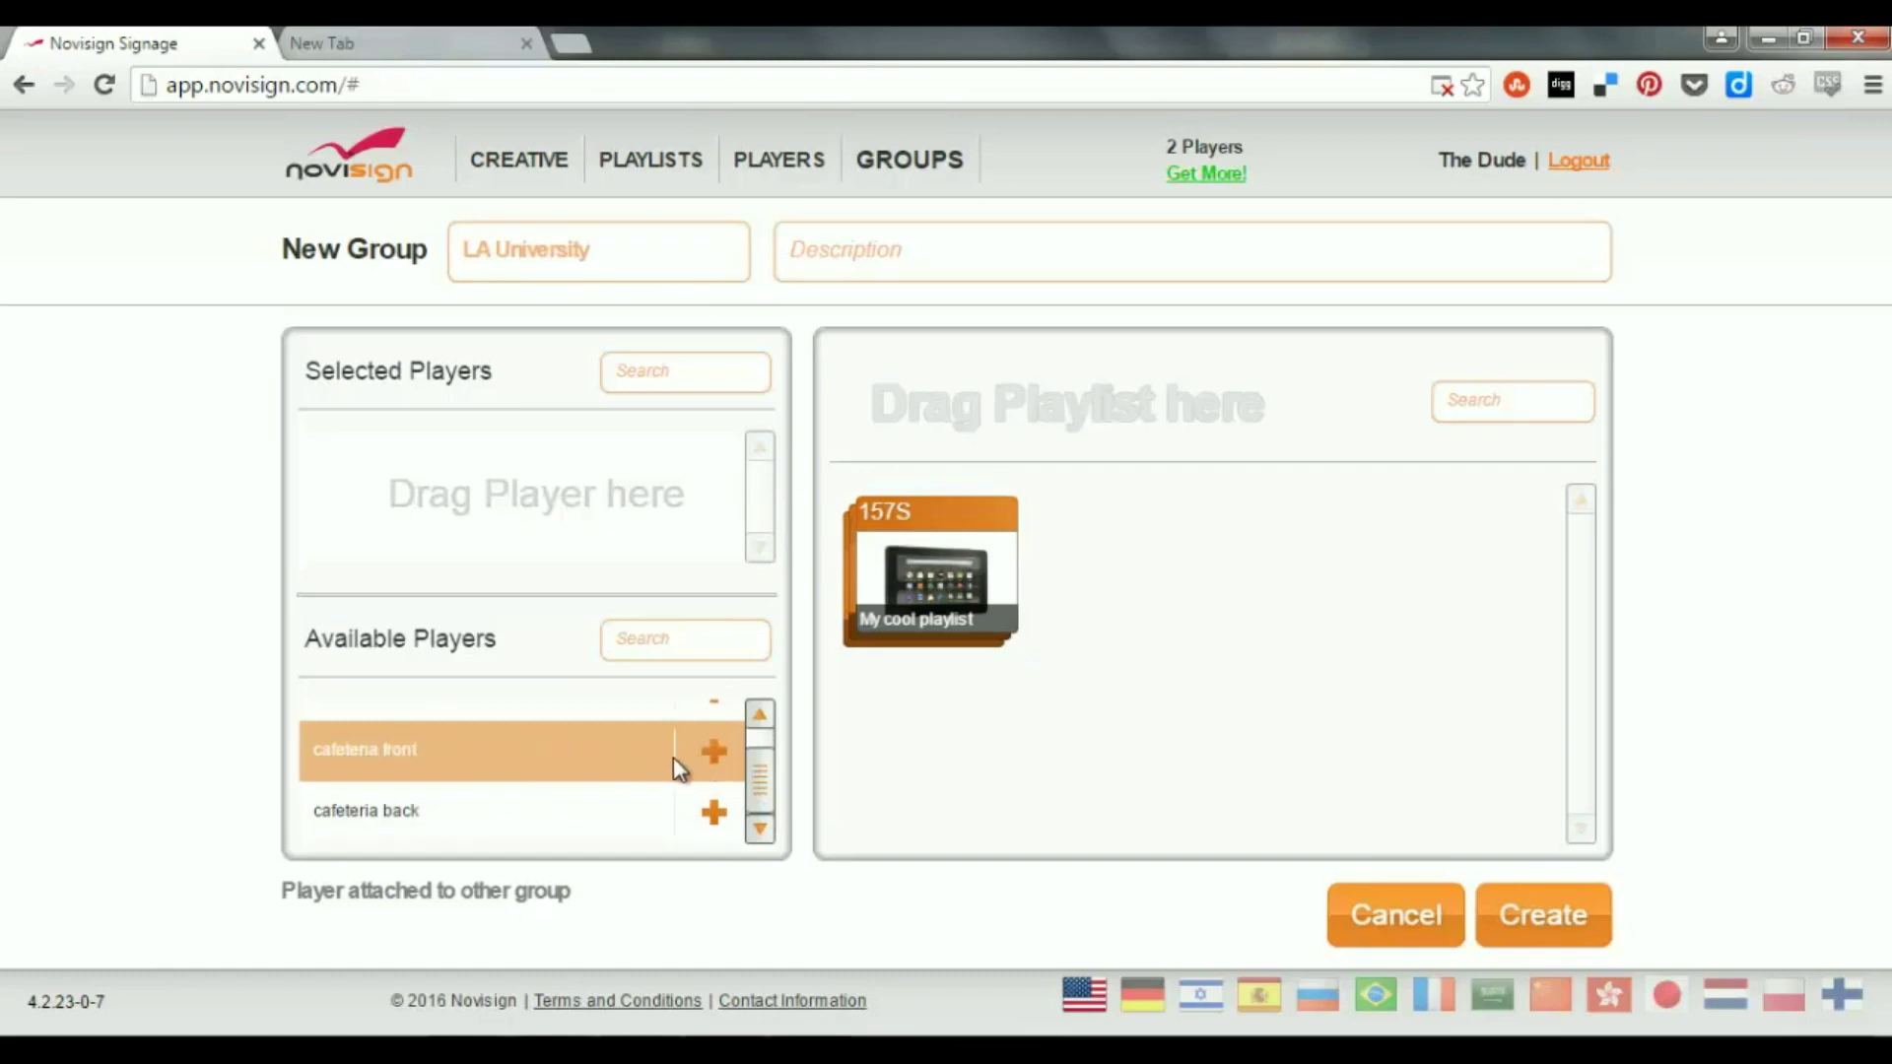
click(713, 749)
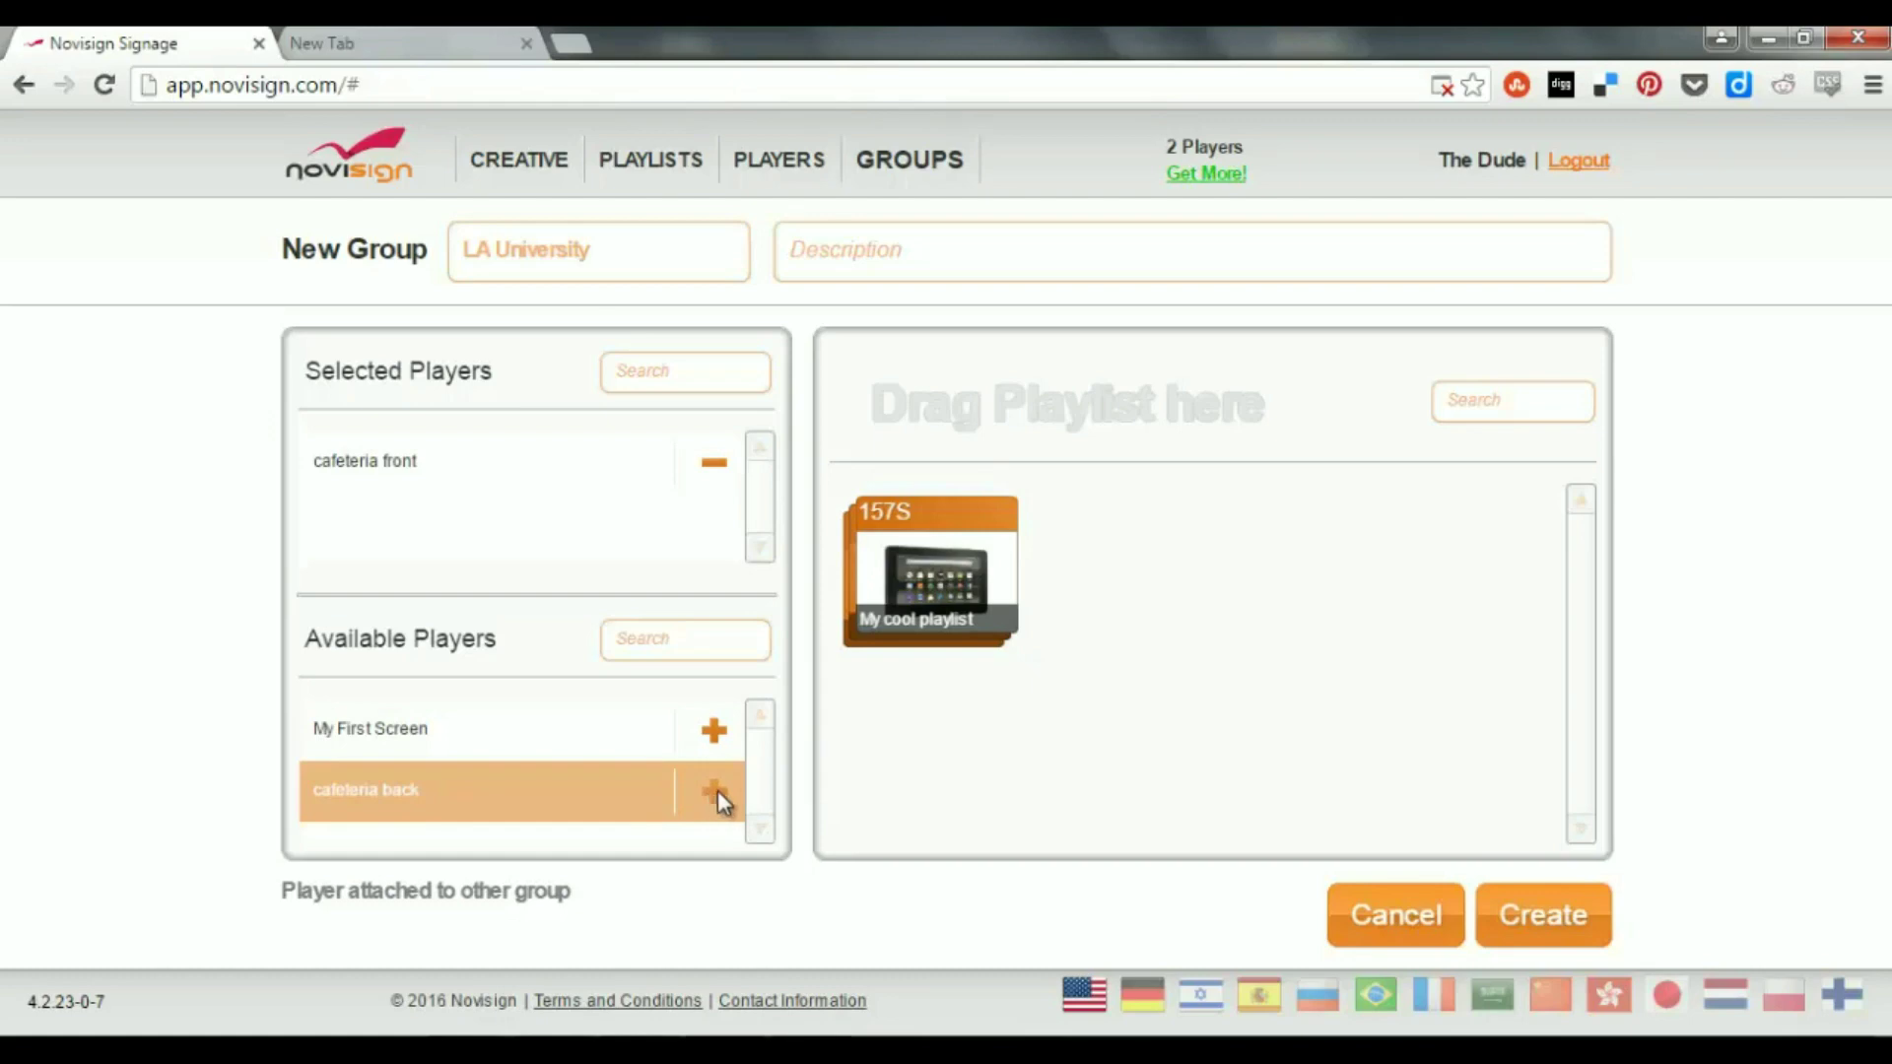
click(714, 790)
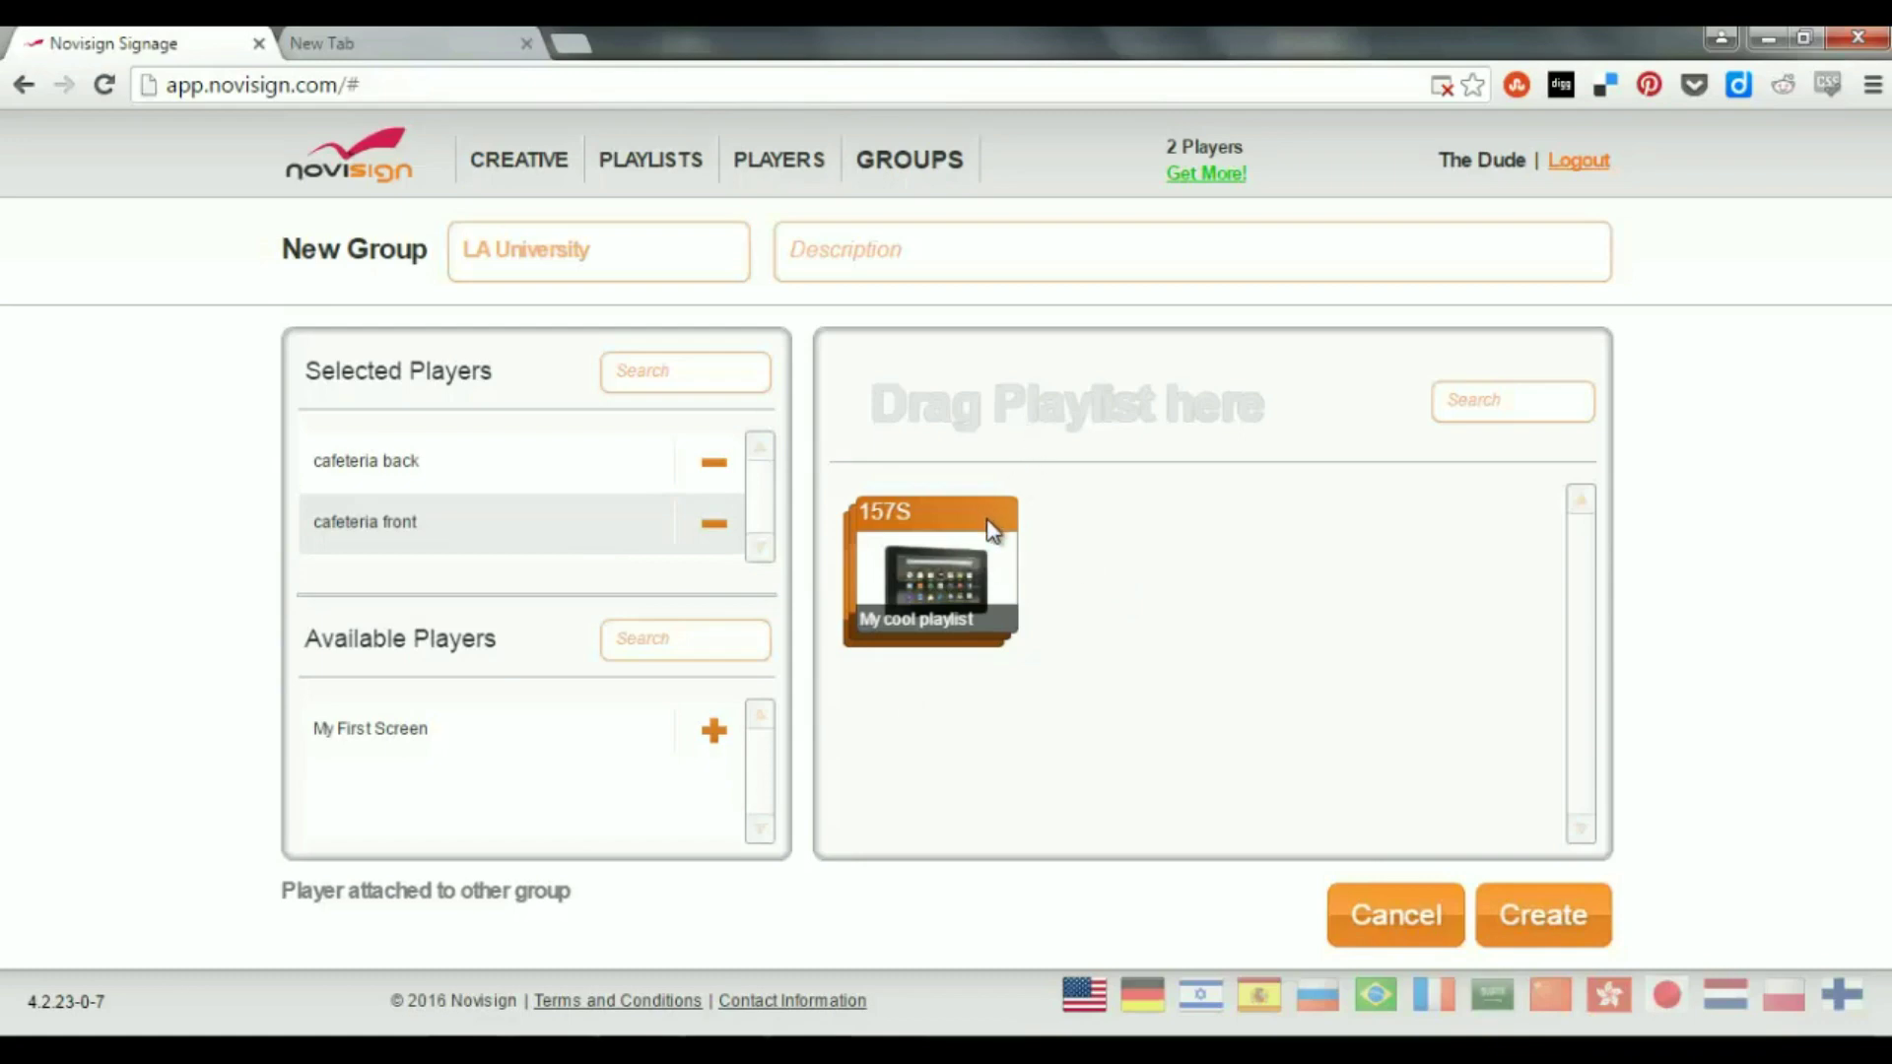
drag(983, 591, 1045, 404)
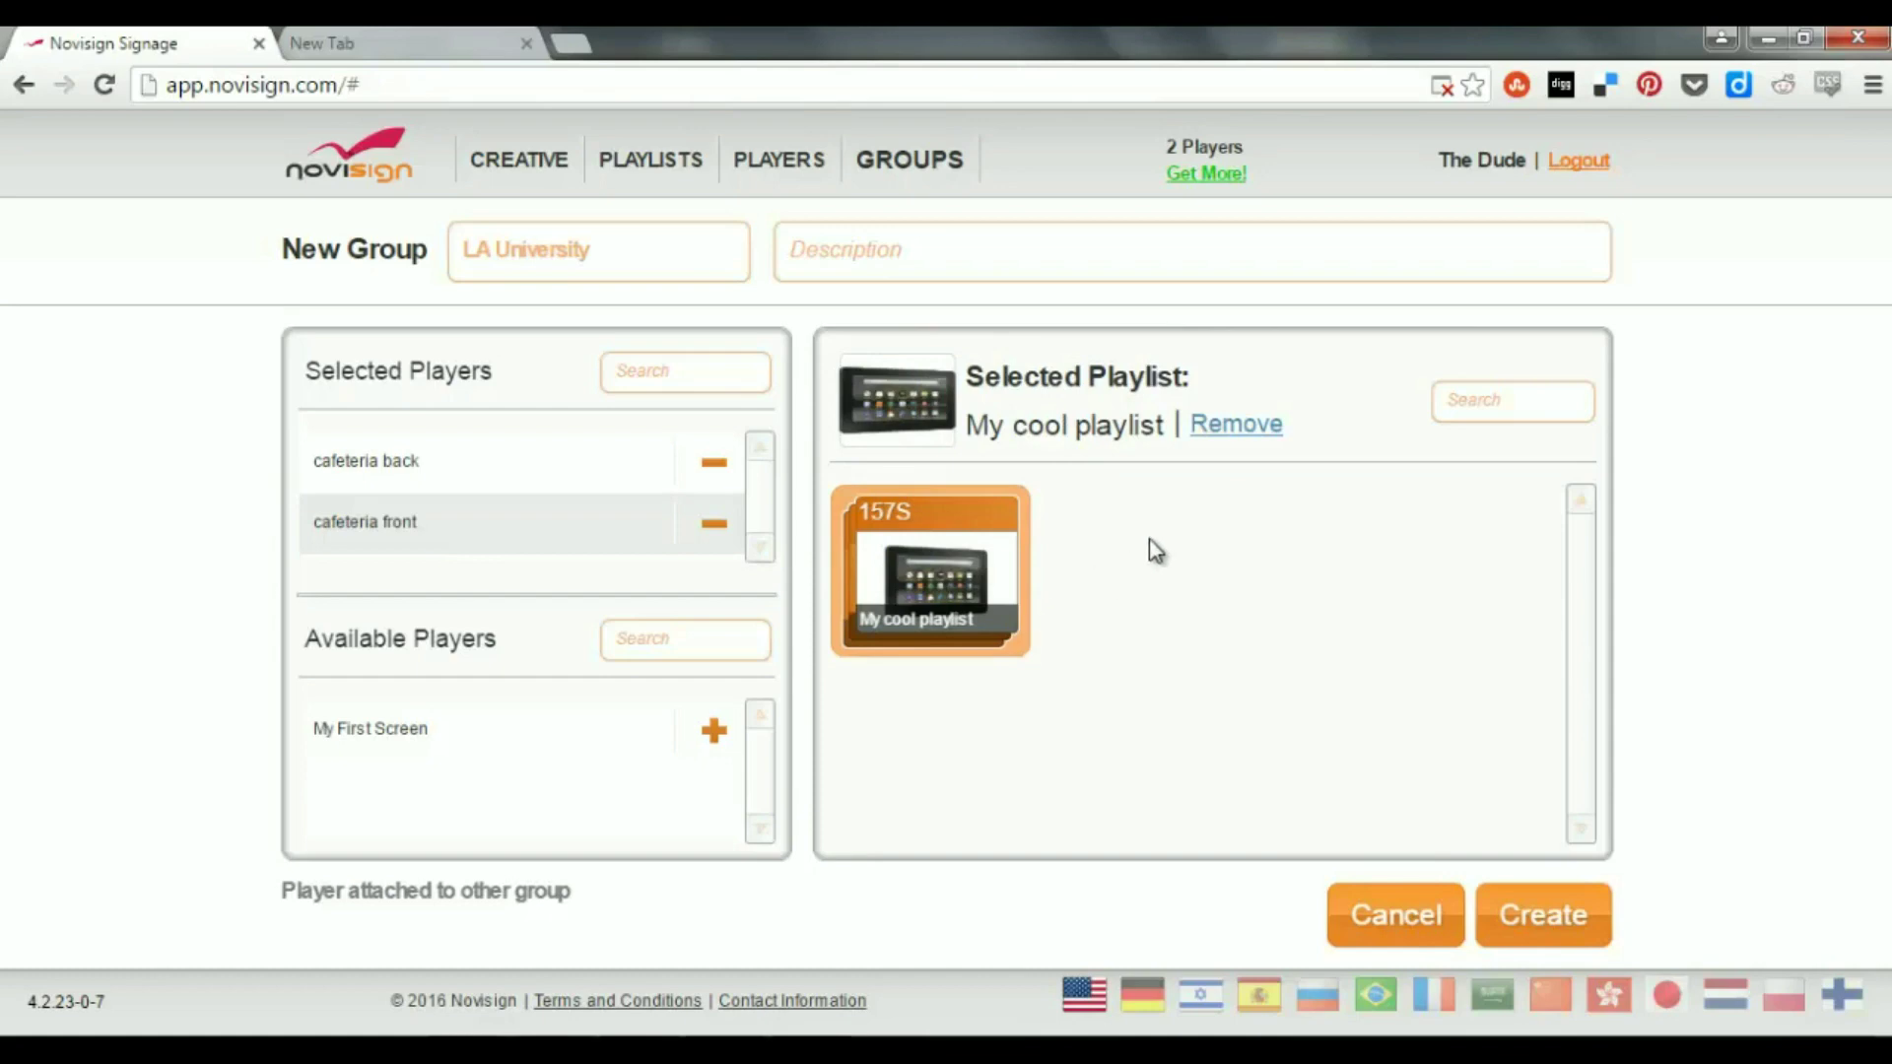
click(473, 439)
click(1541, 928)
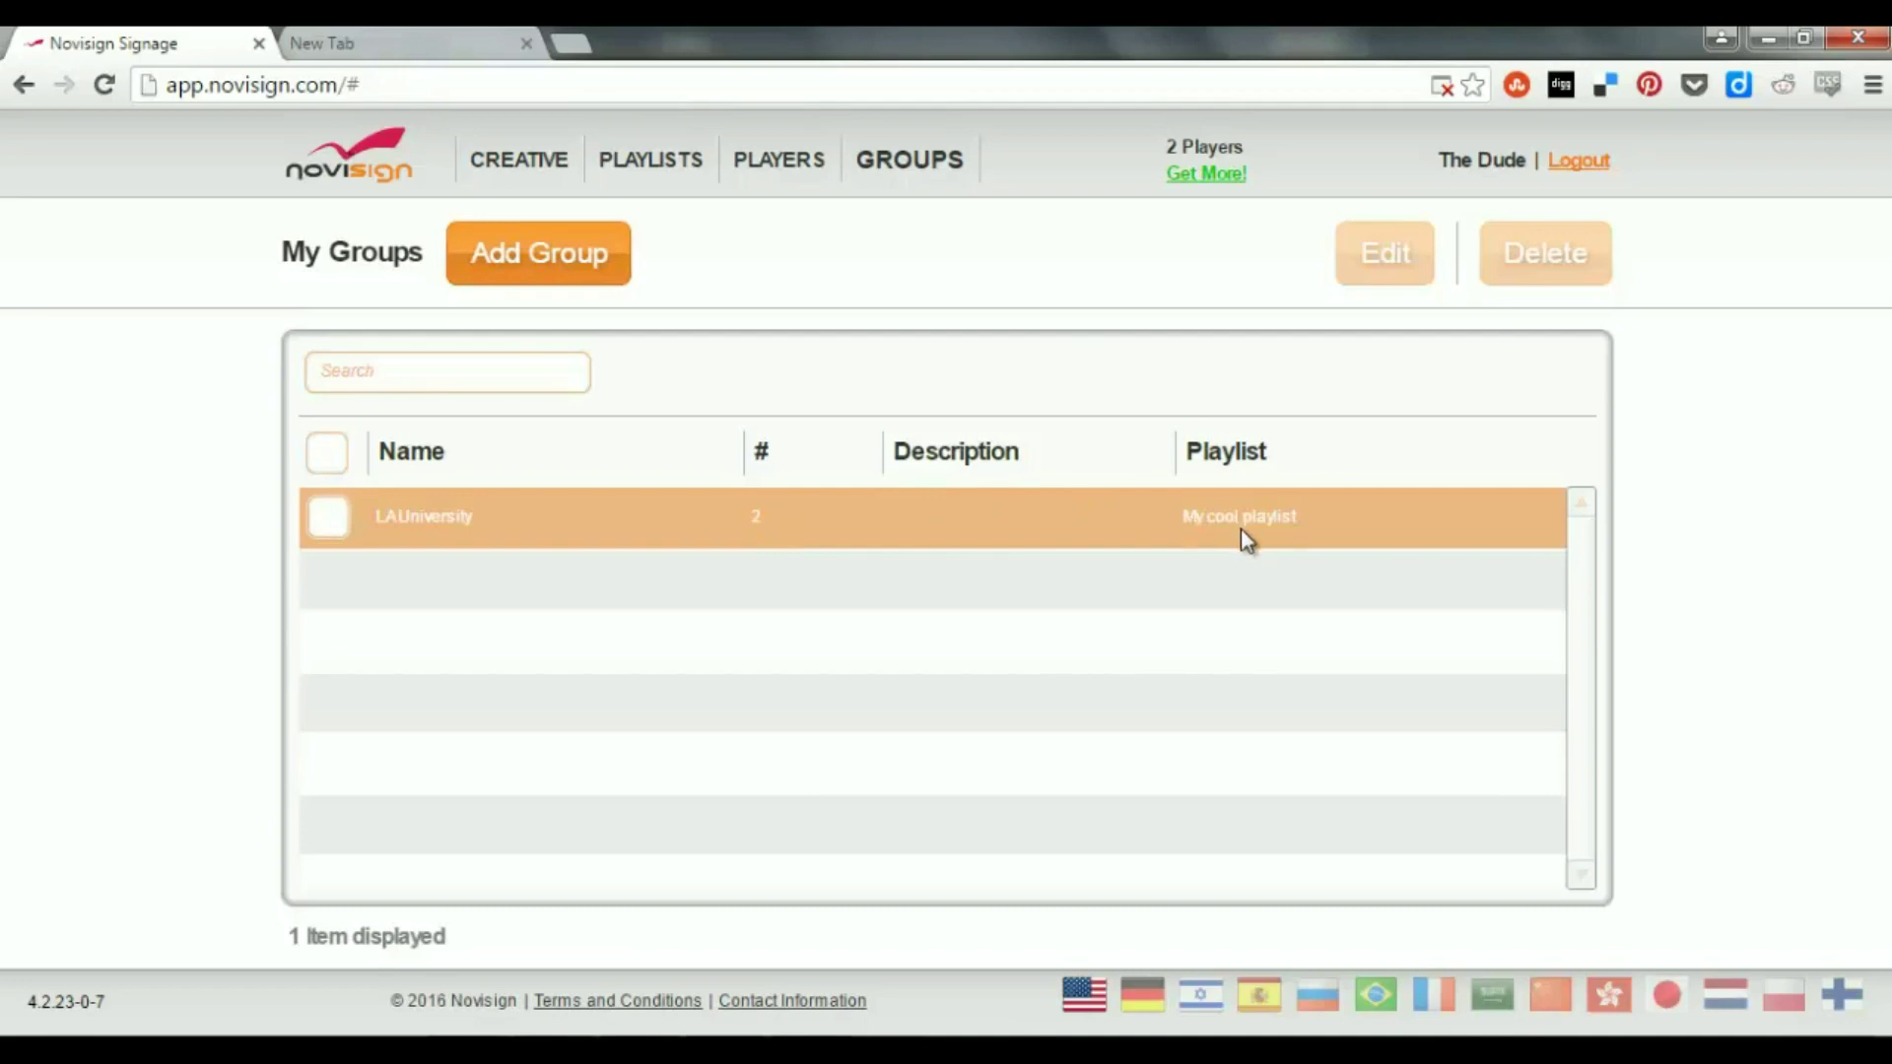
Step: Check the players' Group column, then open the LA University group from GROUPS
click(777, 167)
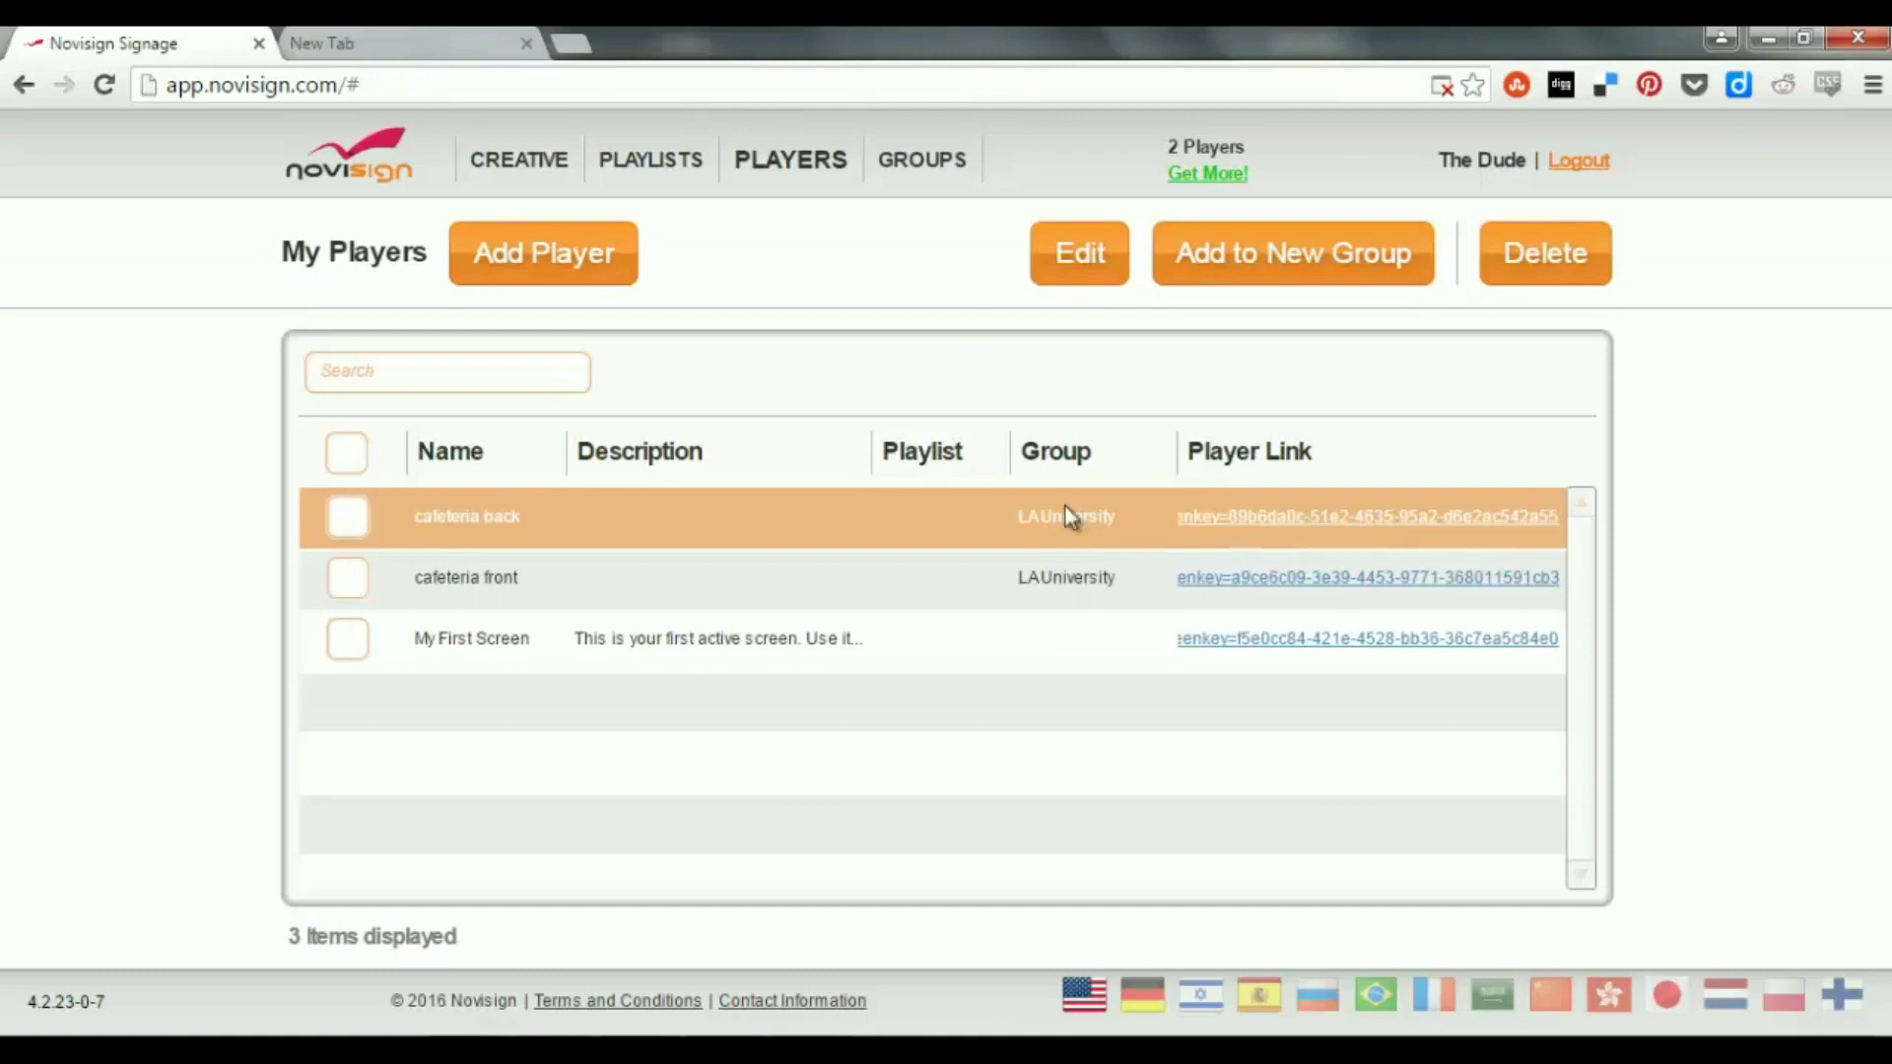
click(912, 165)
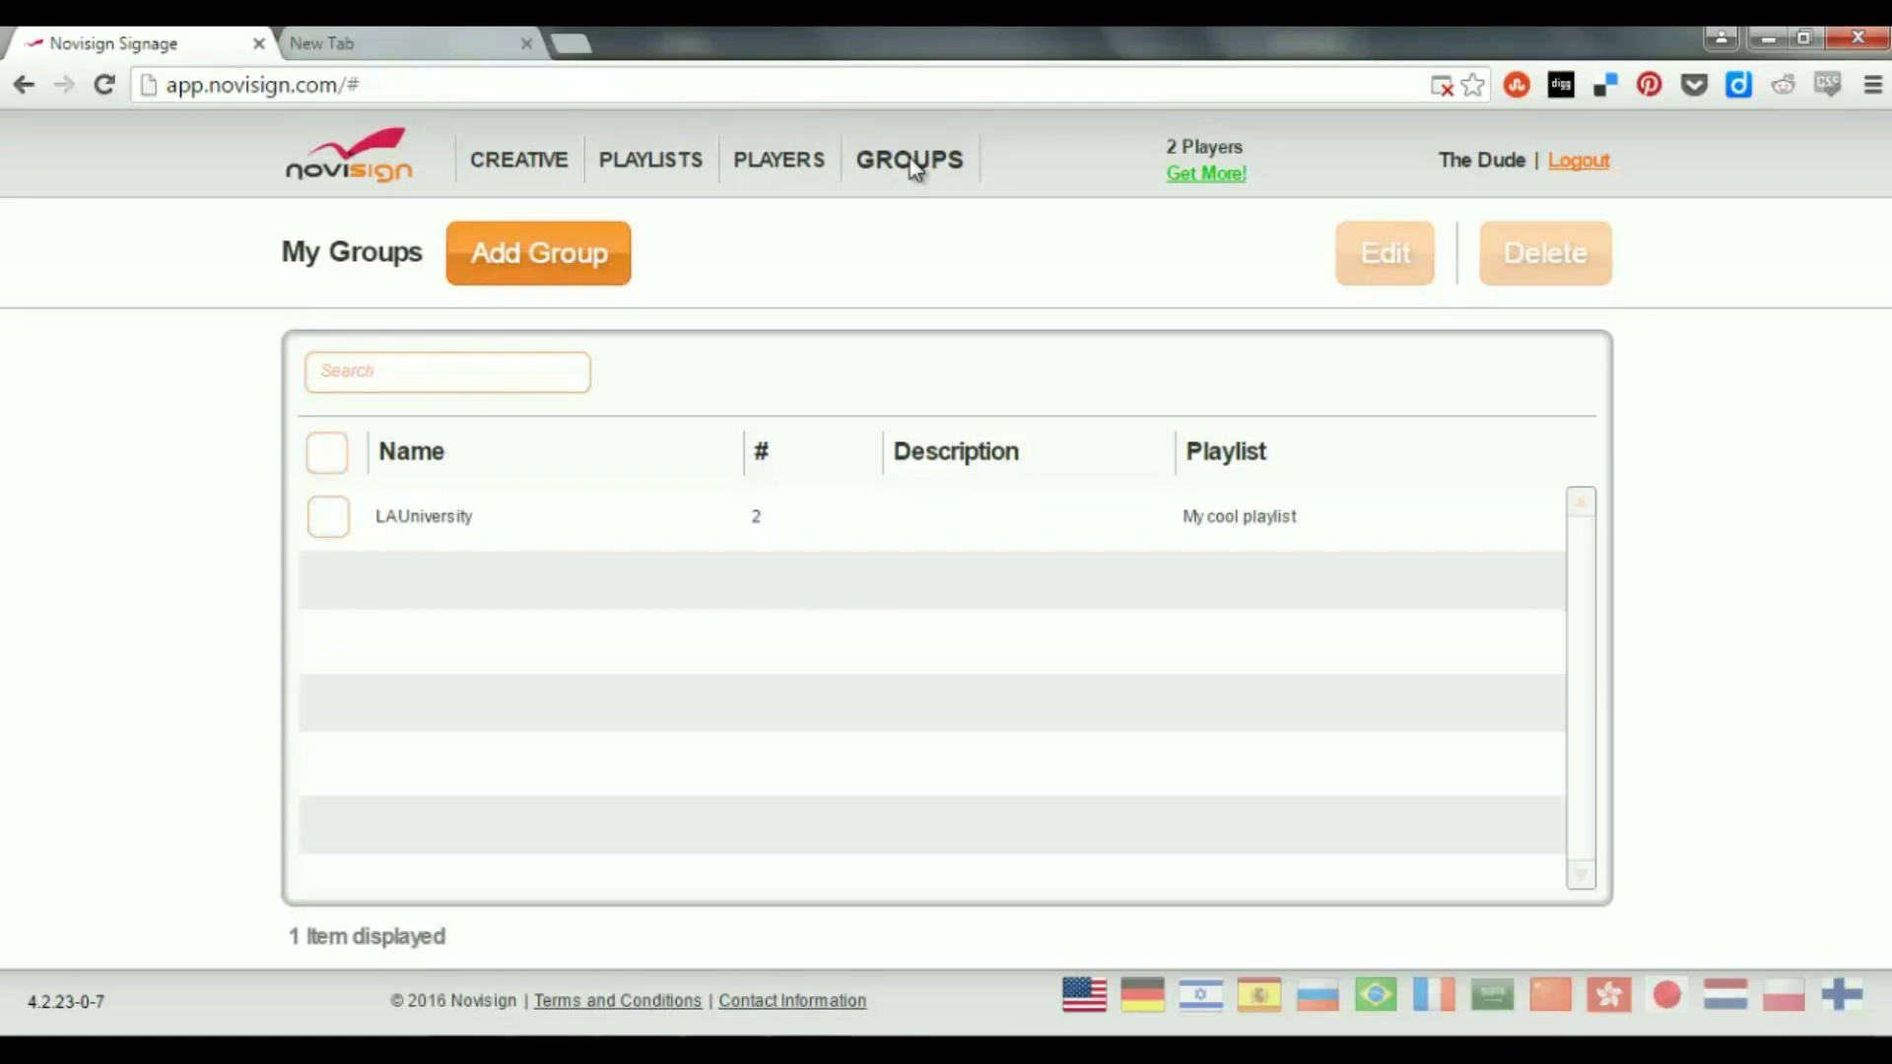
click(330, 514)
Step: Glance at the LA University group without changes, then open the cafeteria front player's settings
click(1362, 272)
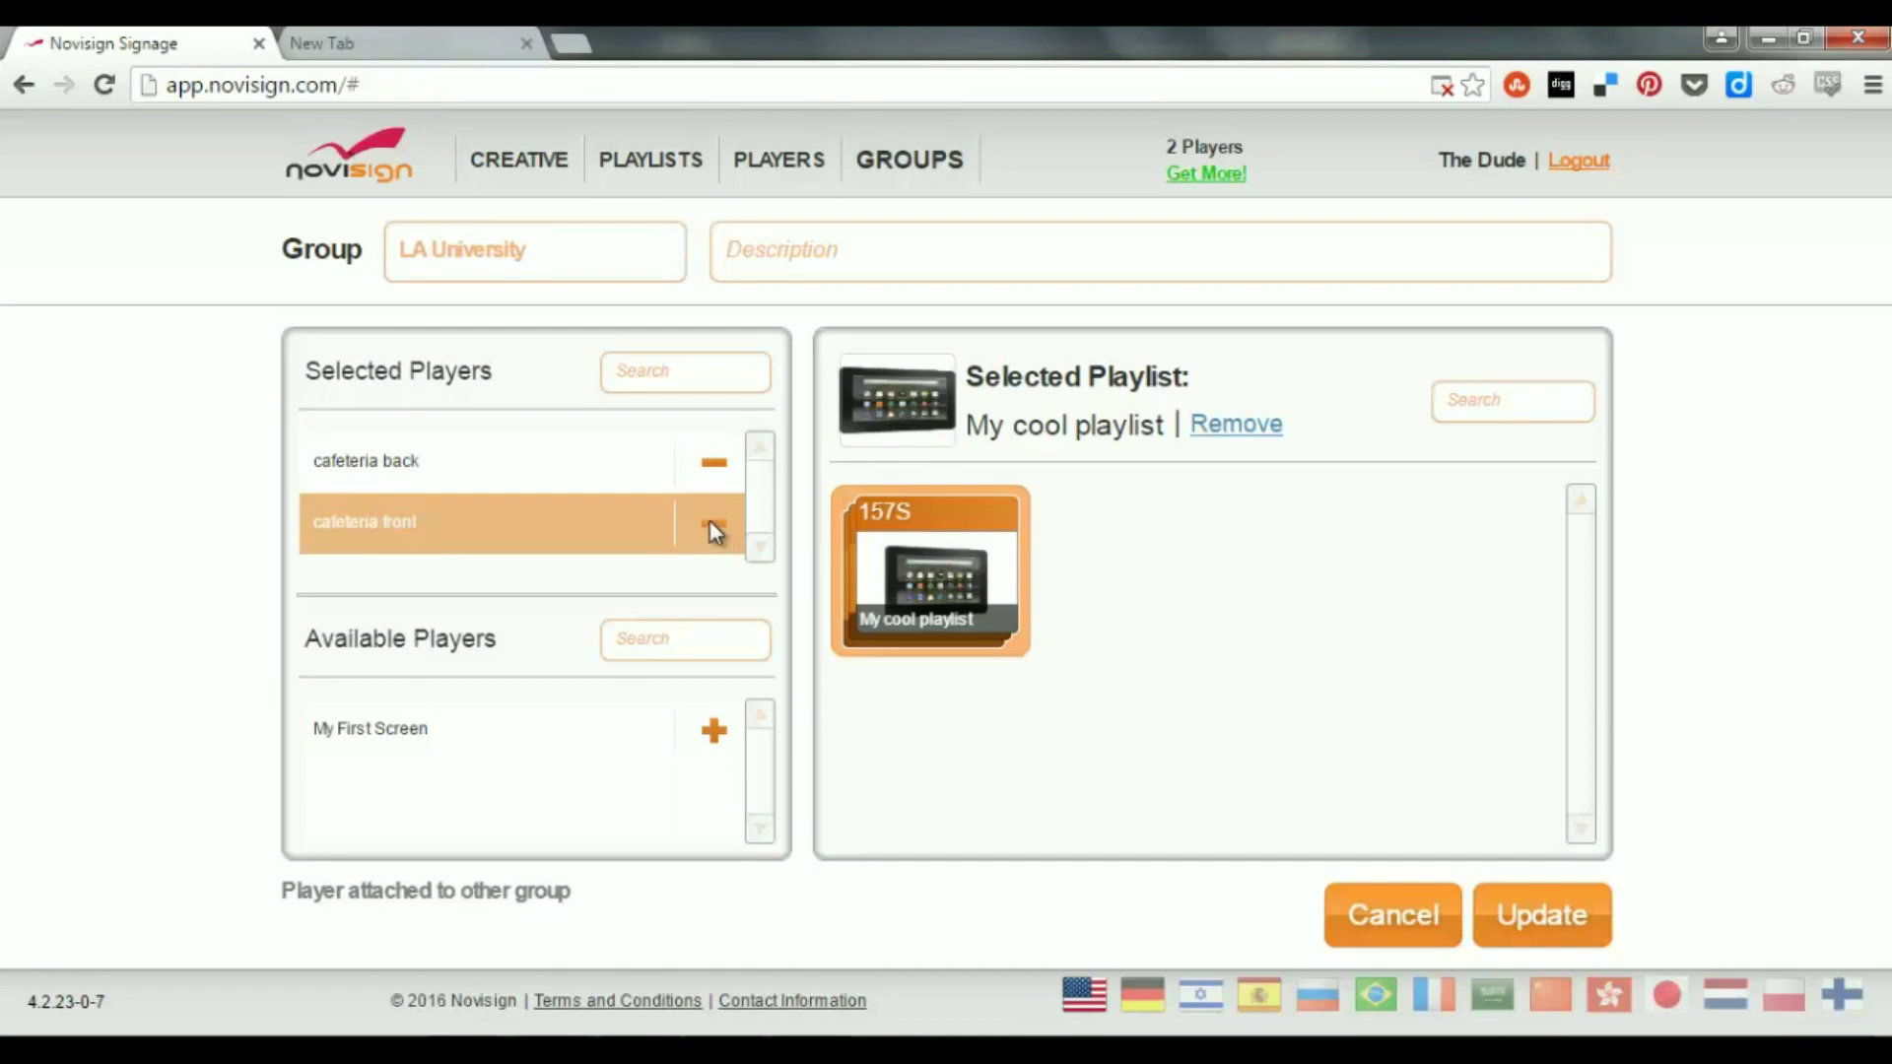
click(1411, 917)
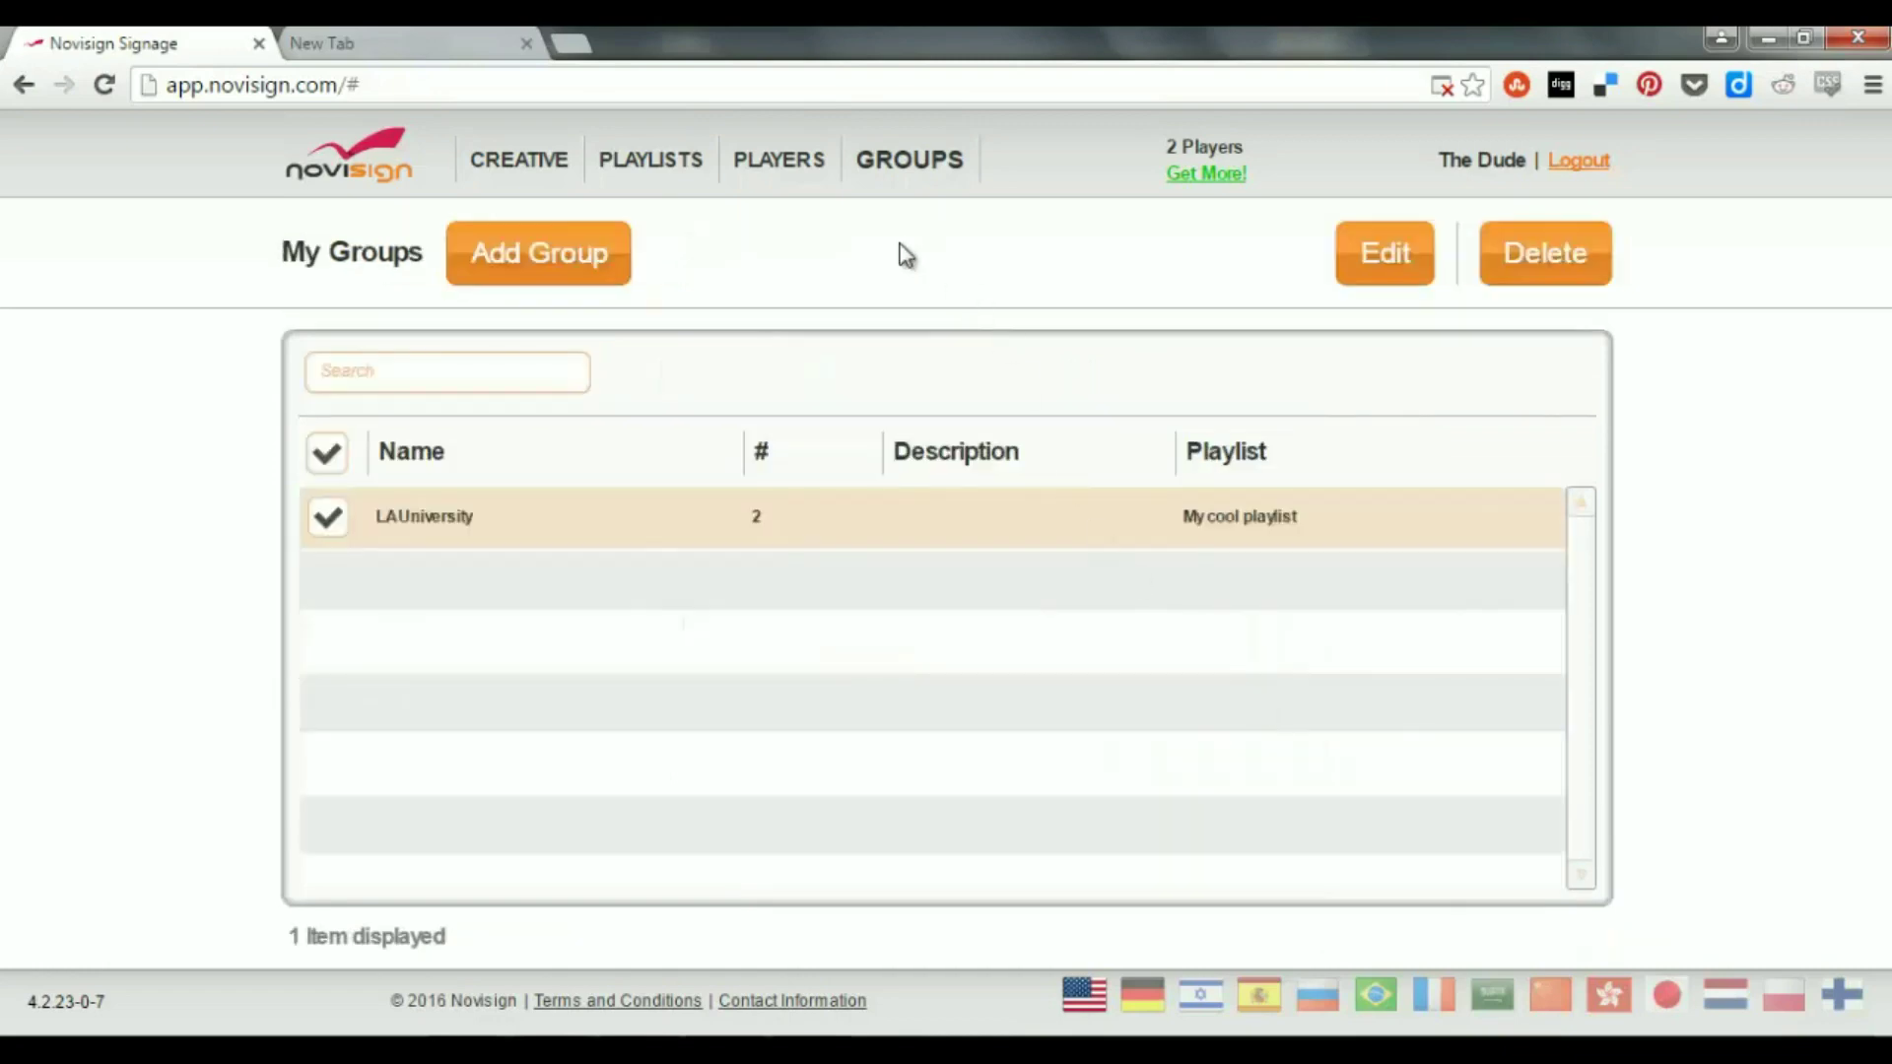
click(785, 165)
click(350, 578)
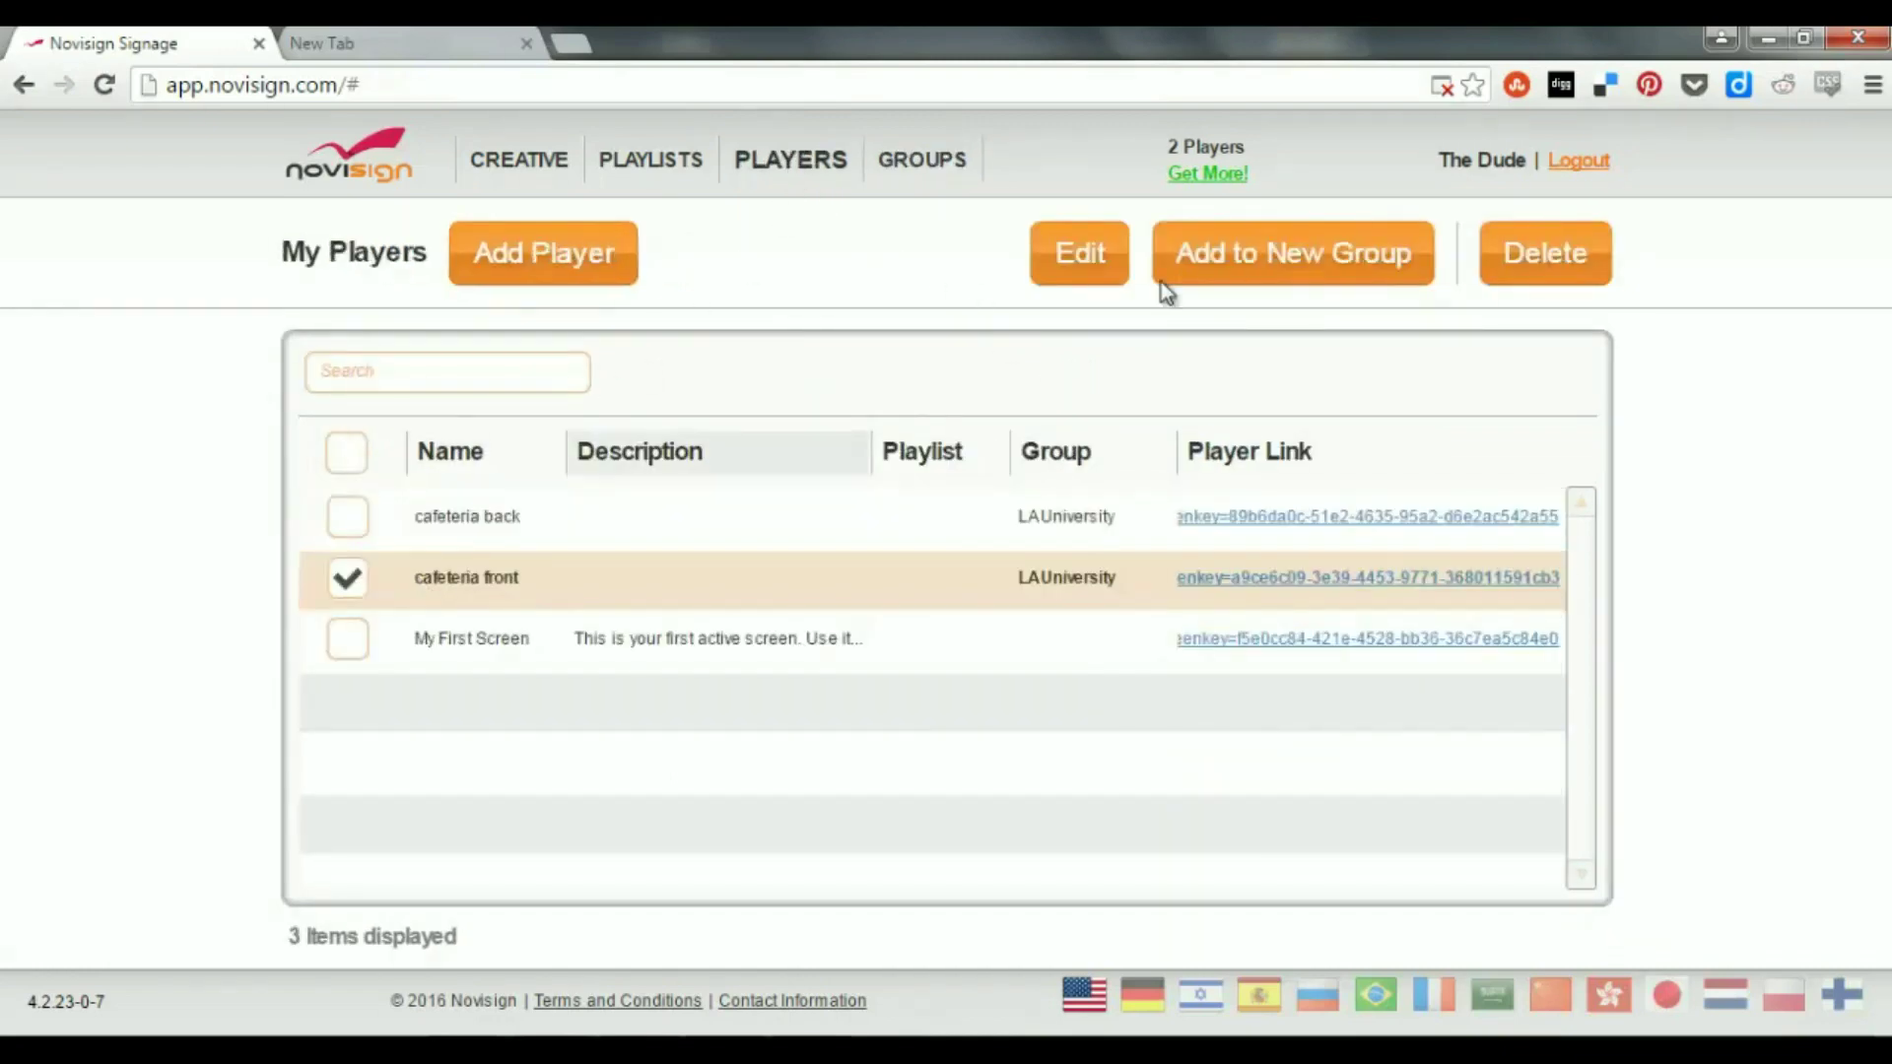
click(1088, 250)
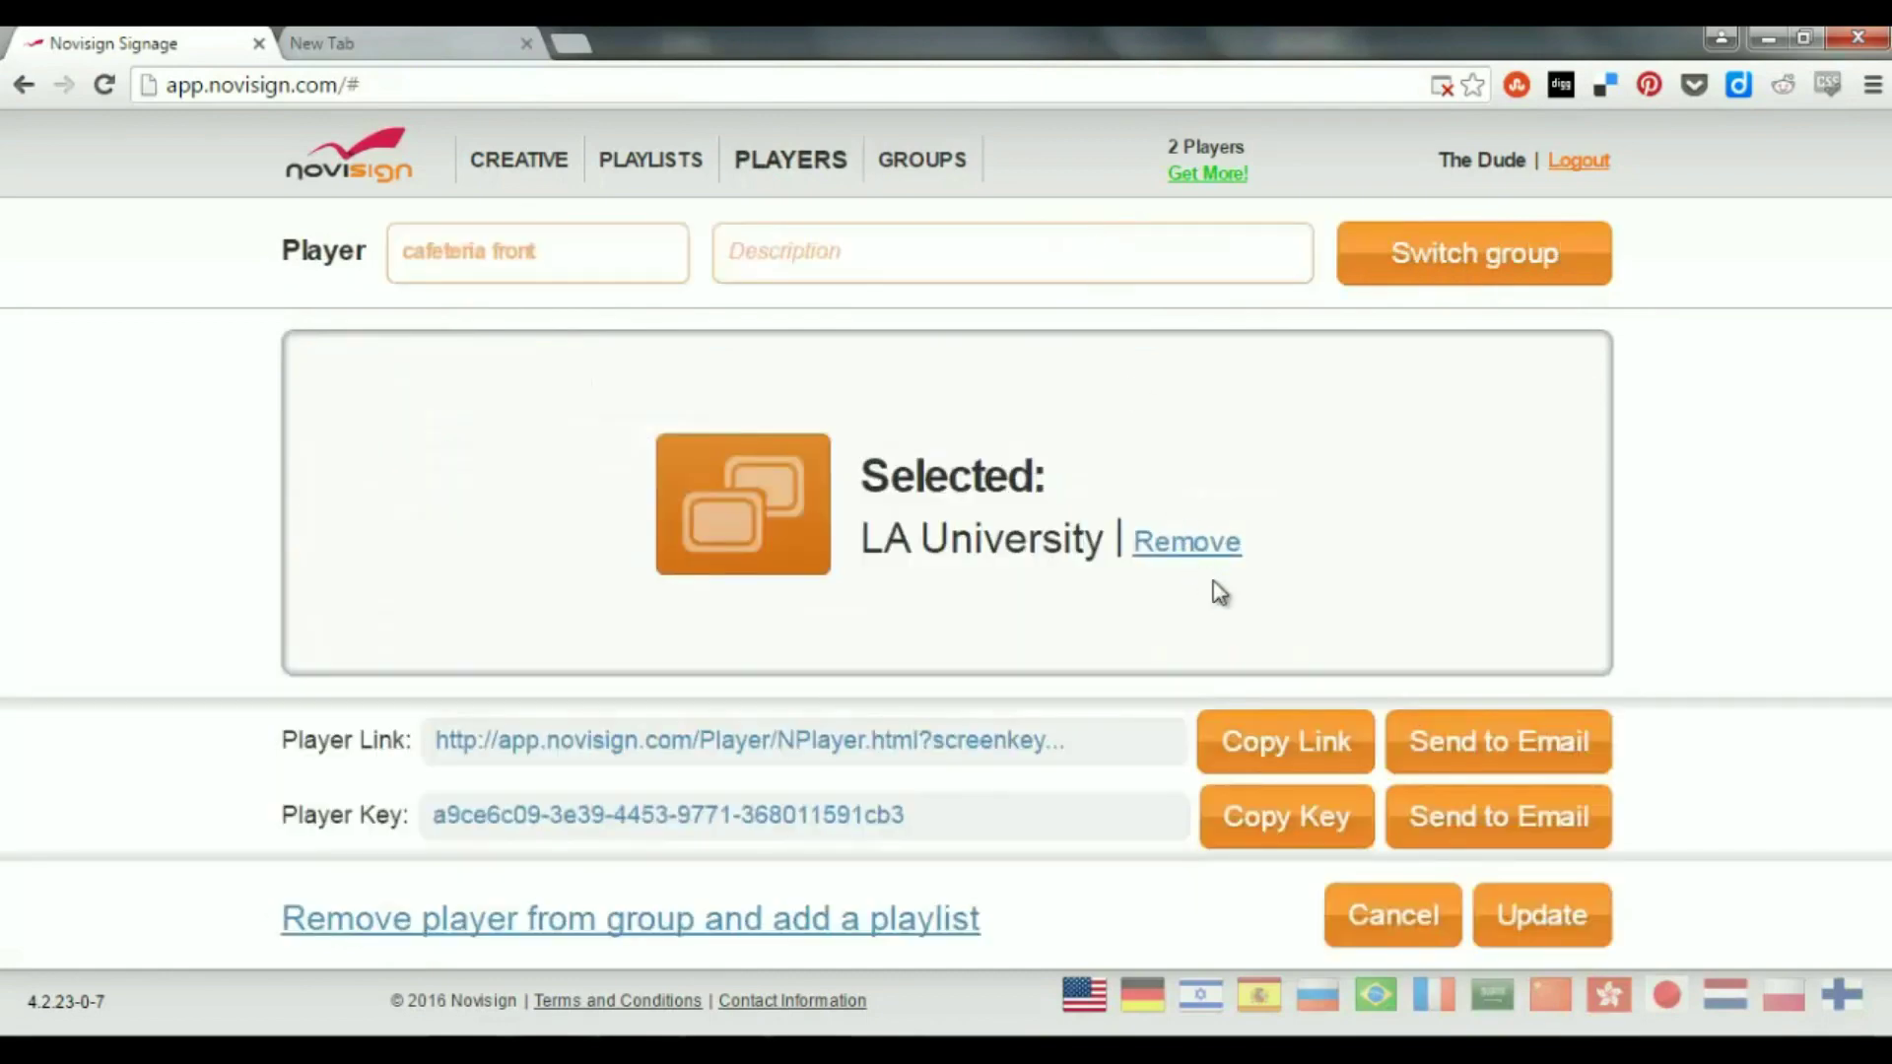
Step: Remove cafeteria front from LA University, assign My cool playlist directly, and save
click(880, 926)
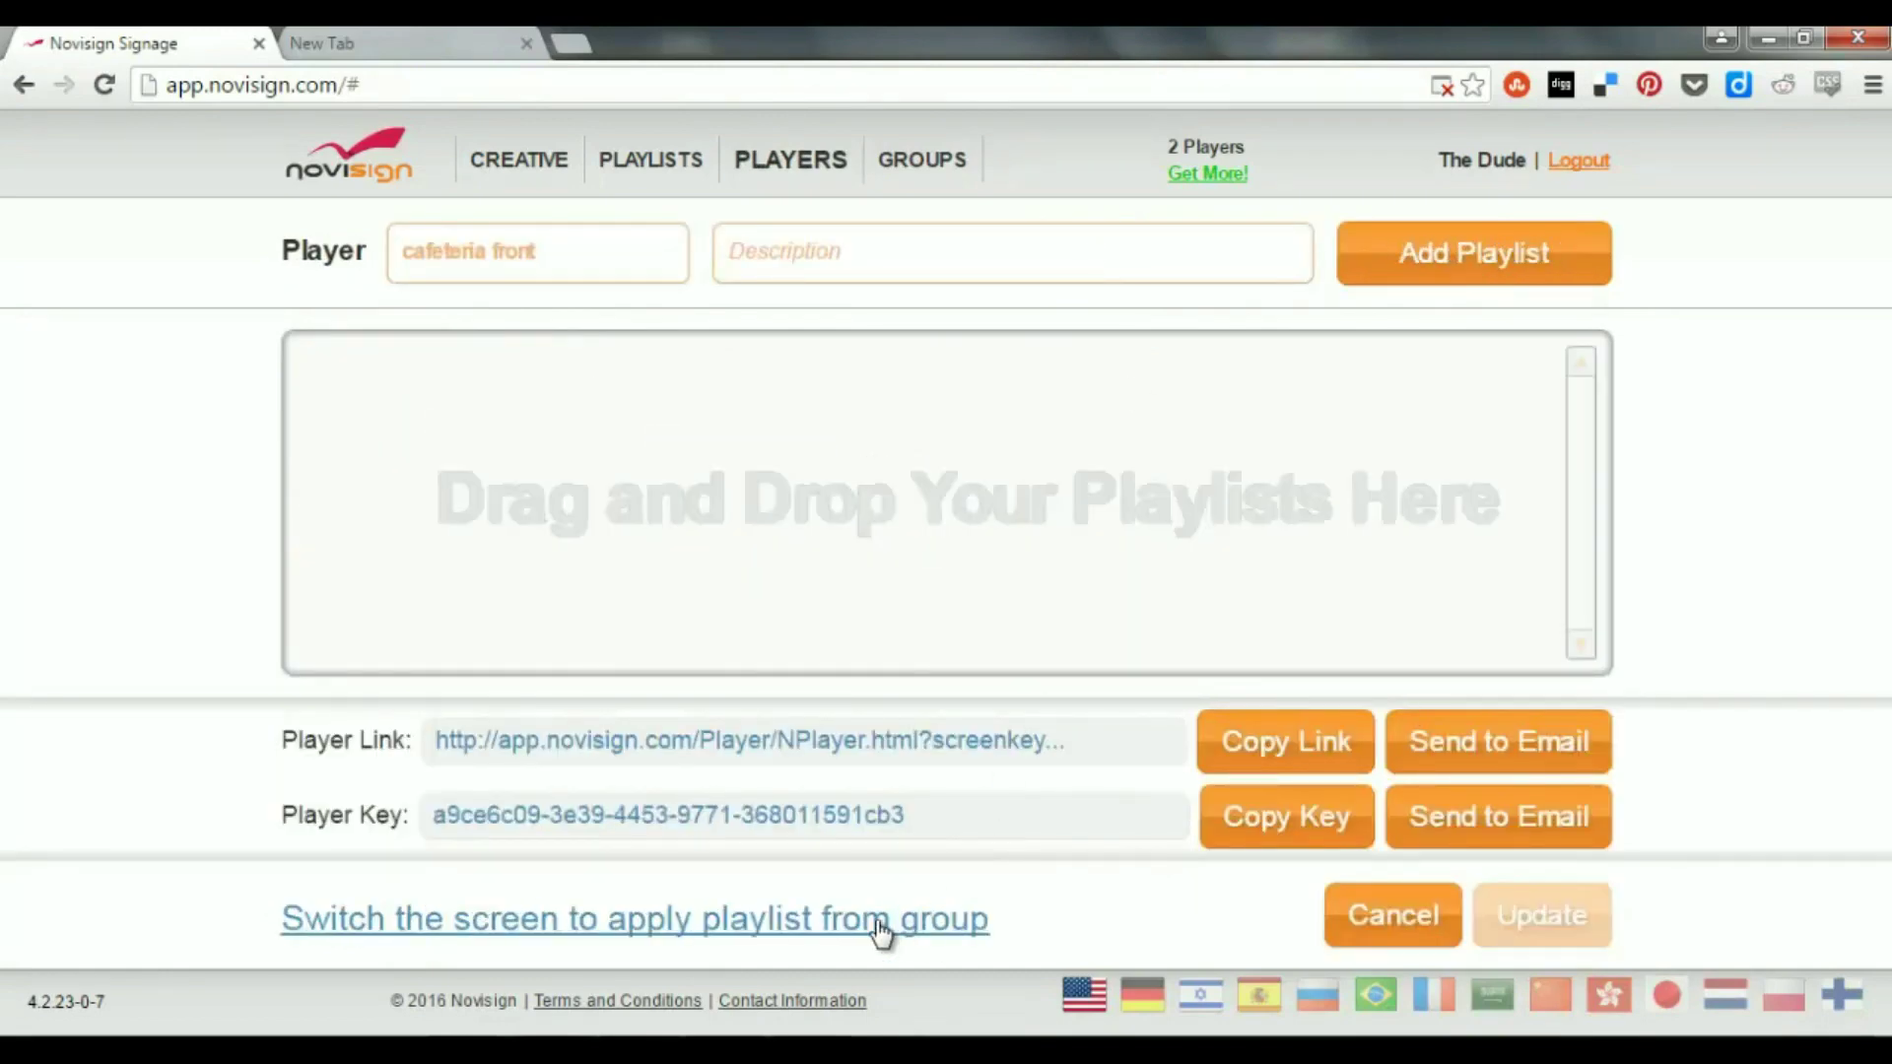
click(1419, 271)
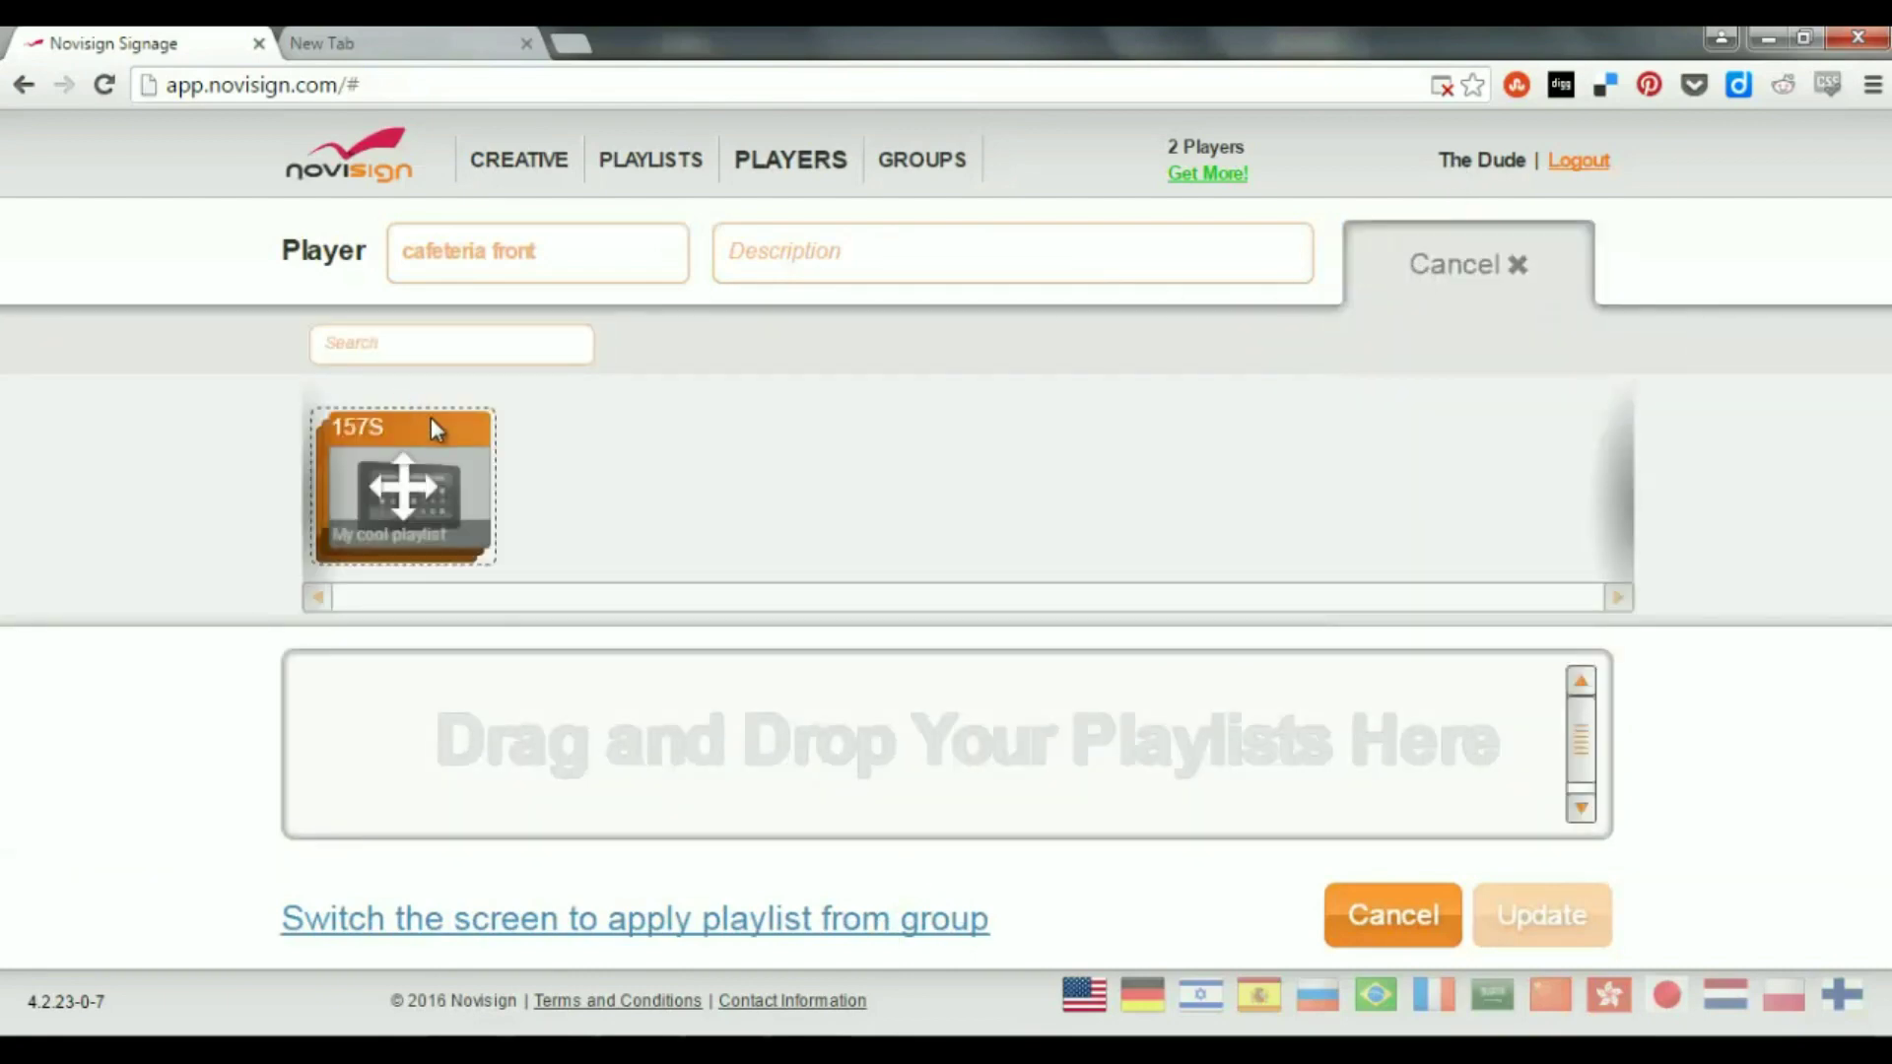
drag(444, 464, 688, 753)
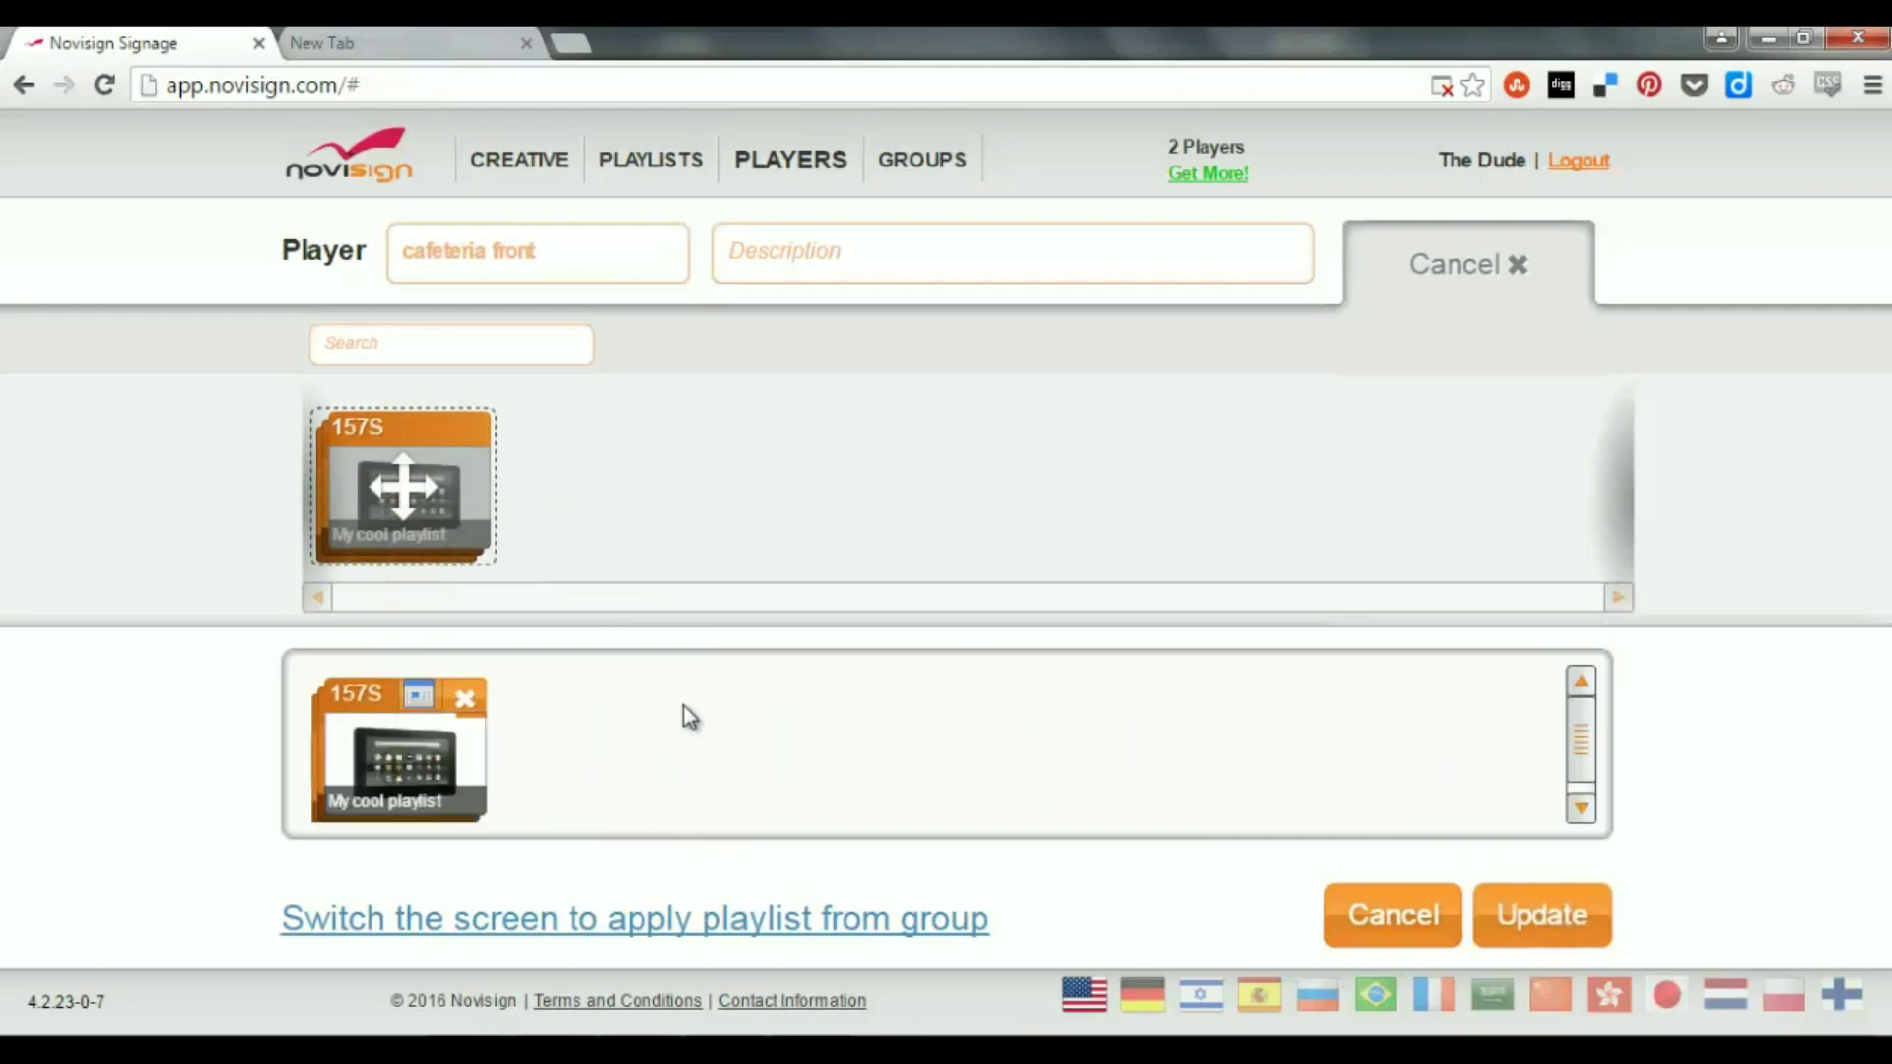
click(1547, 911)
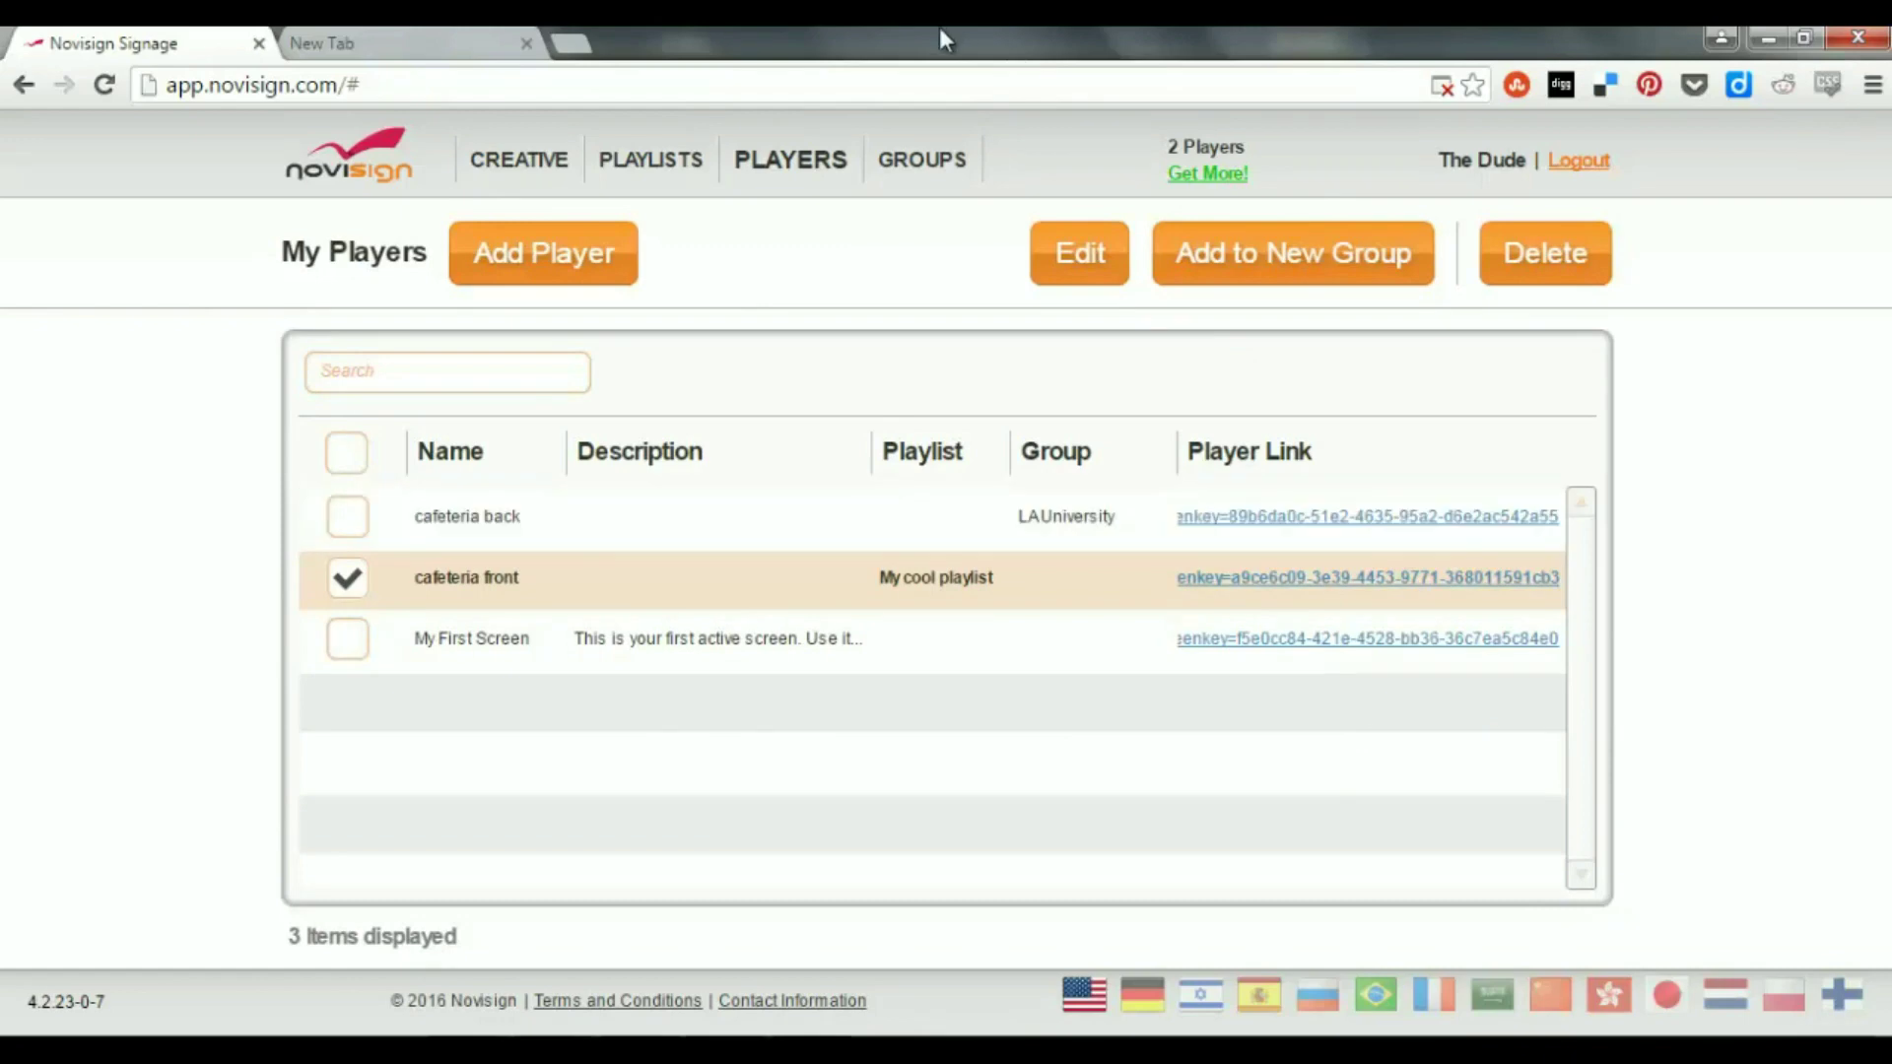
Step: Show the My Groups page, where LA University now lists 1 player
click(921, 163)
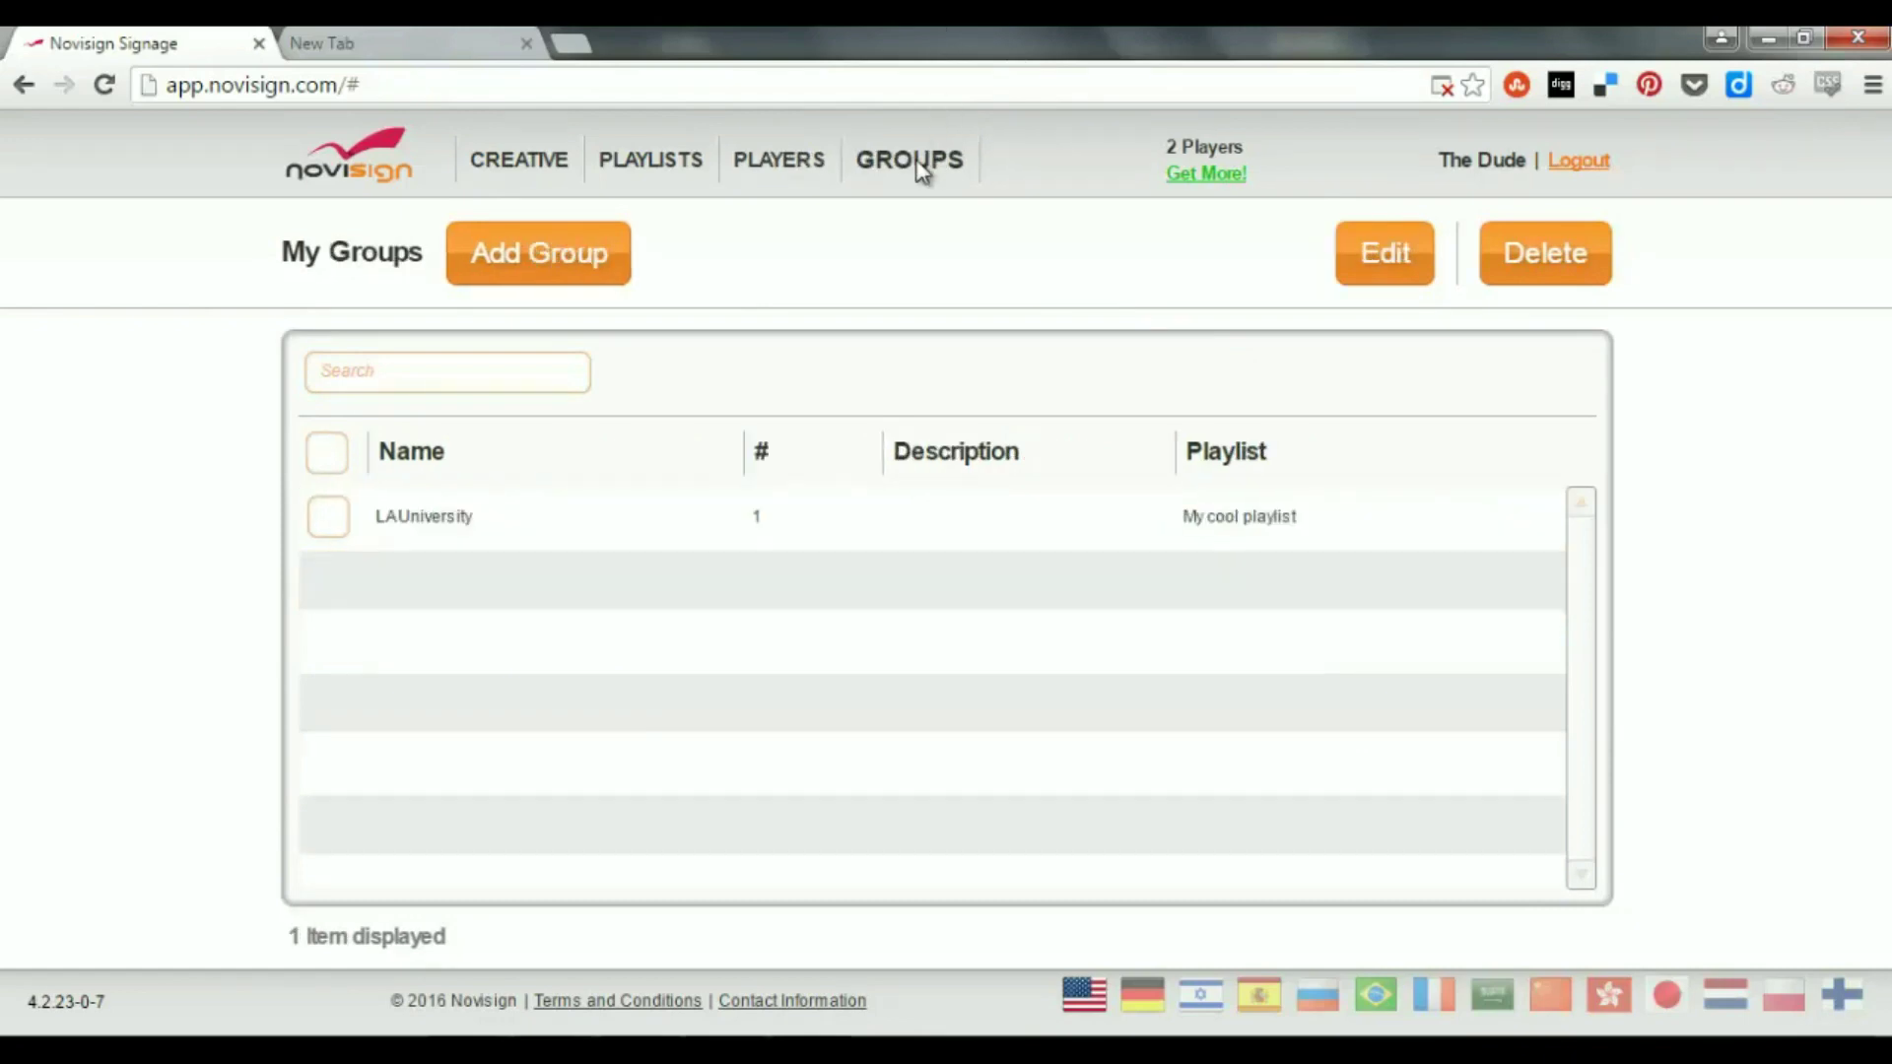